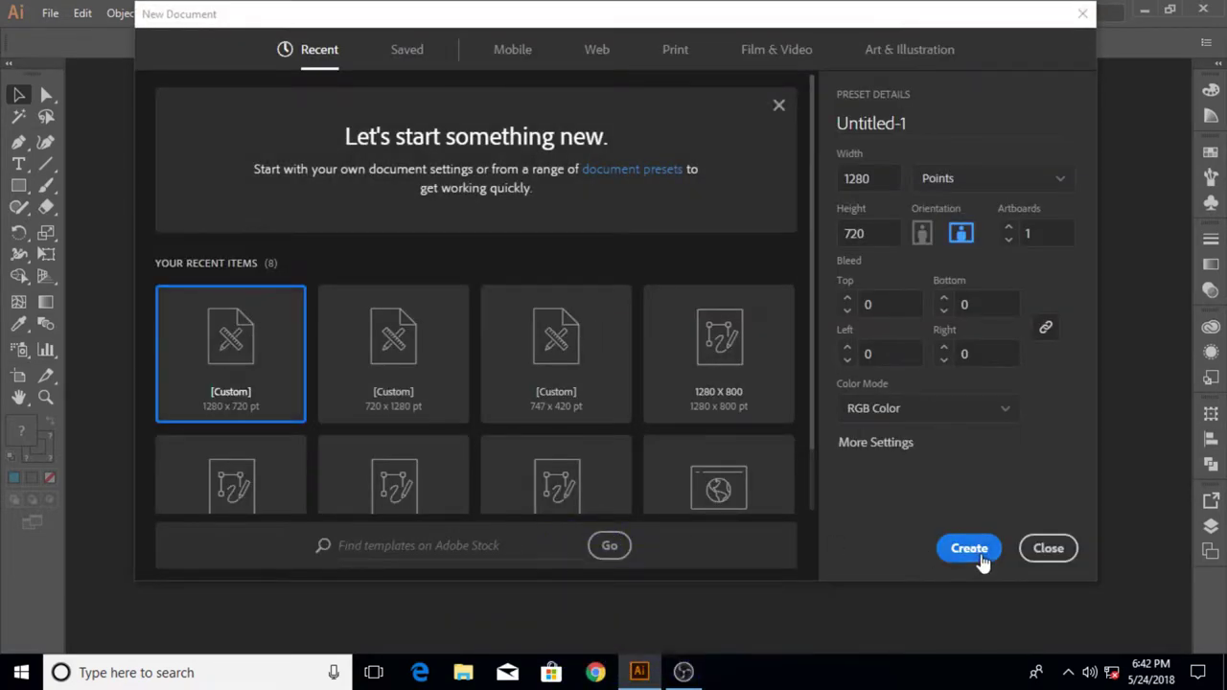
- Create the 1280 × 720 pt custom-preset document from the New Document dialog
click(974, 552)
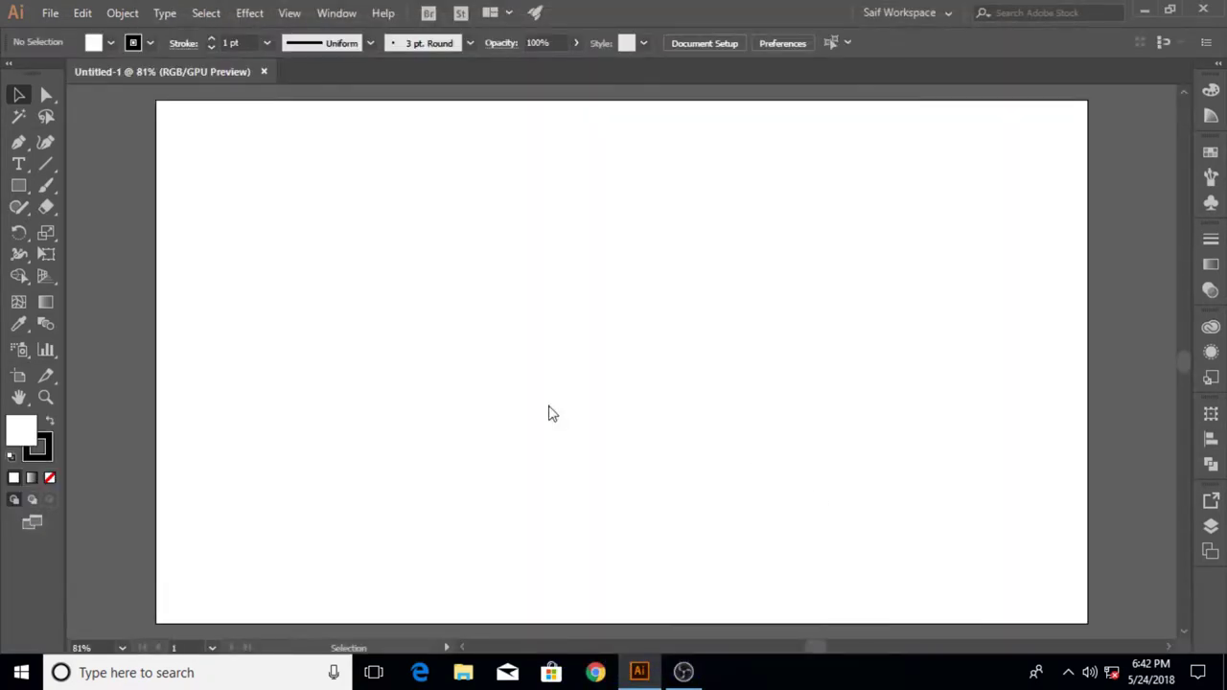
- Draw a 519.481 pt circle at the artboard centre and fill it light grey
drag(19, 184, 96, 227)
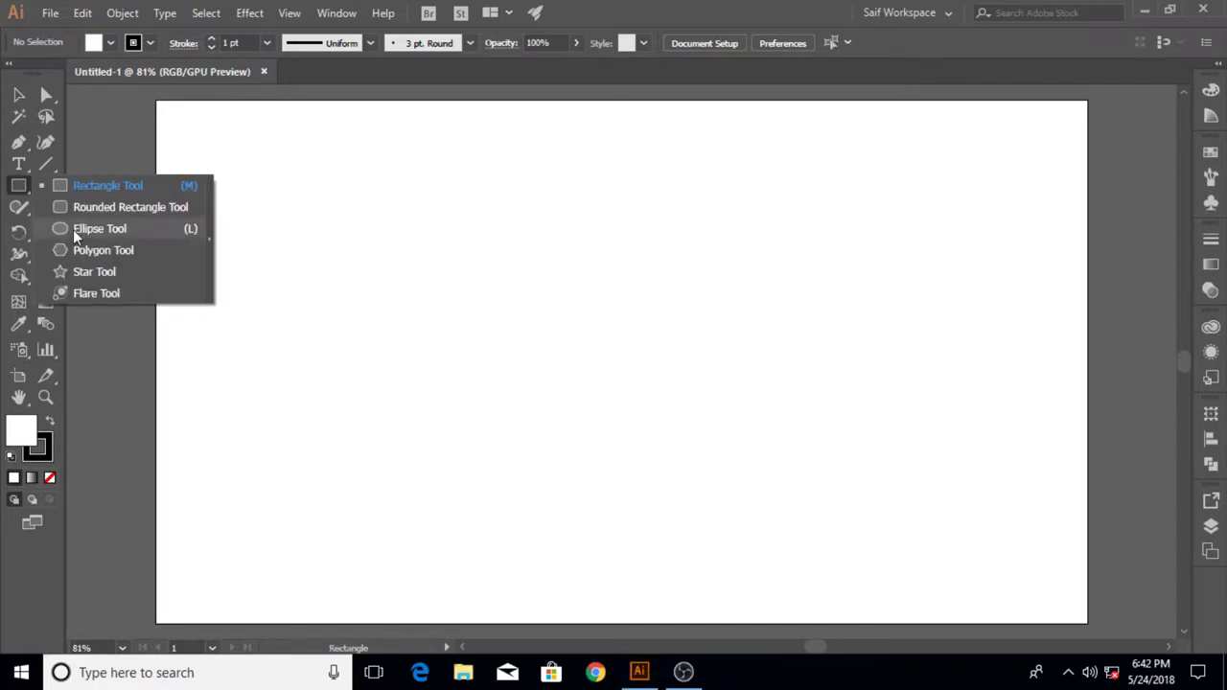
drag(618, 361, 801, 551)
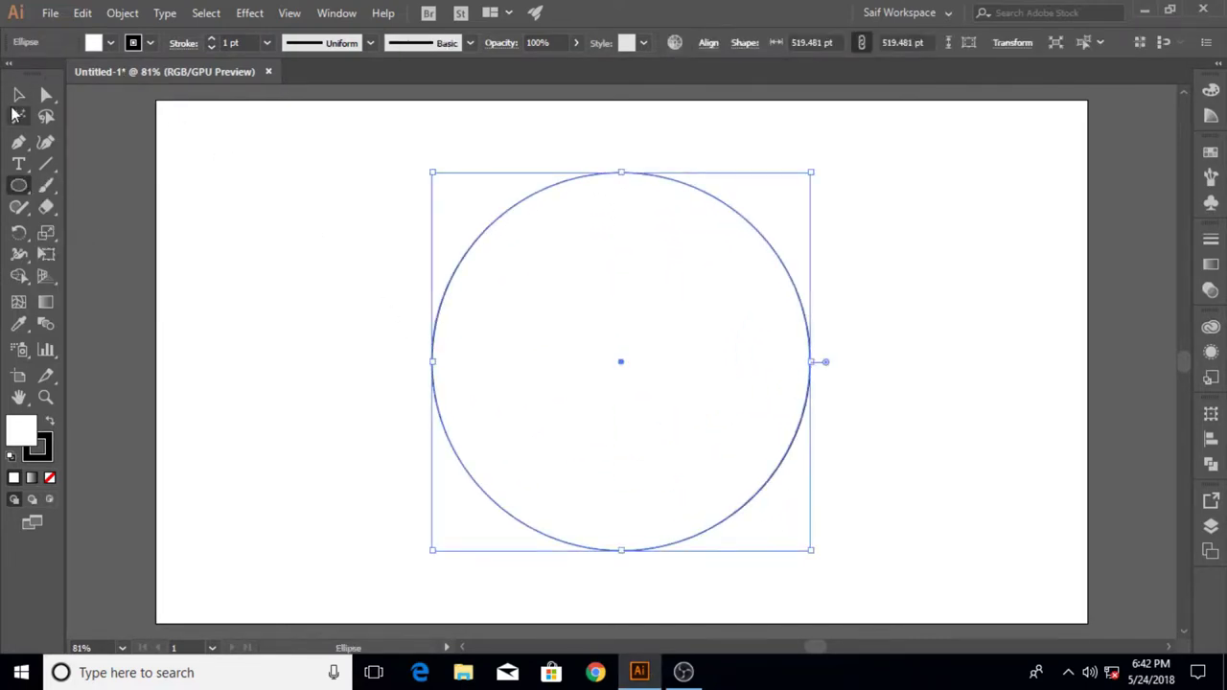
key(v)
click(111, 42)
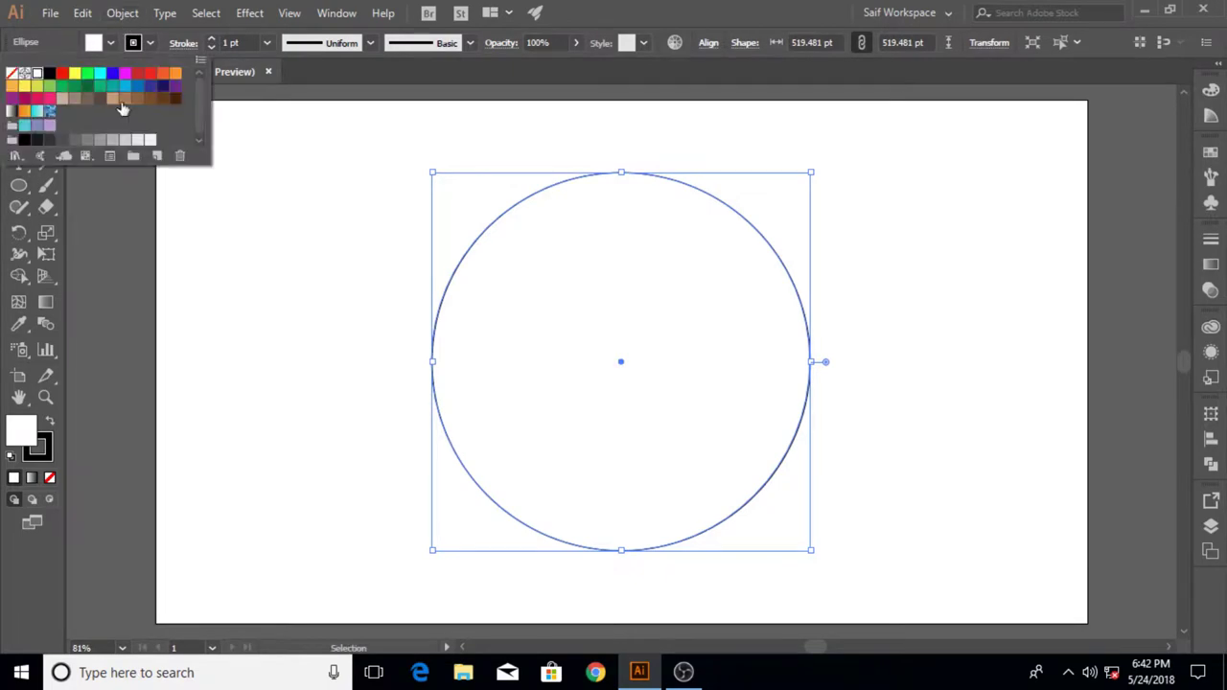
click(124, 141)
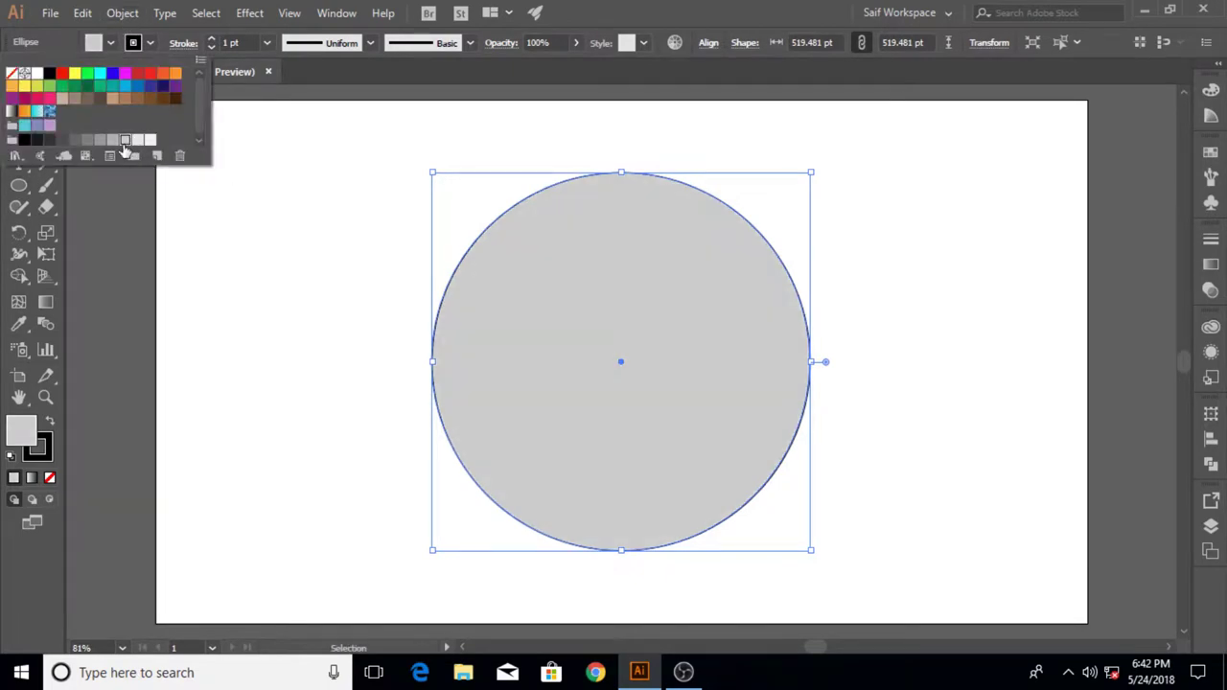
click(122, 13)
mouse_move(188, 399)
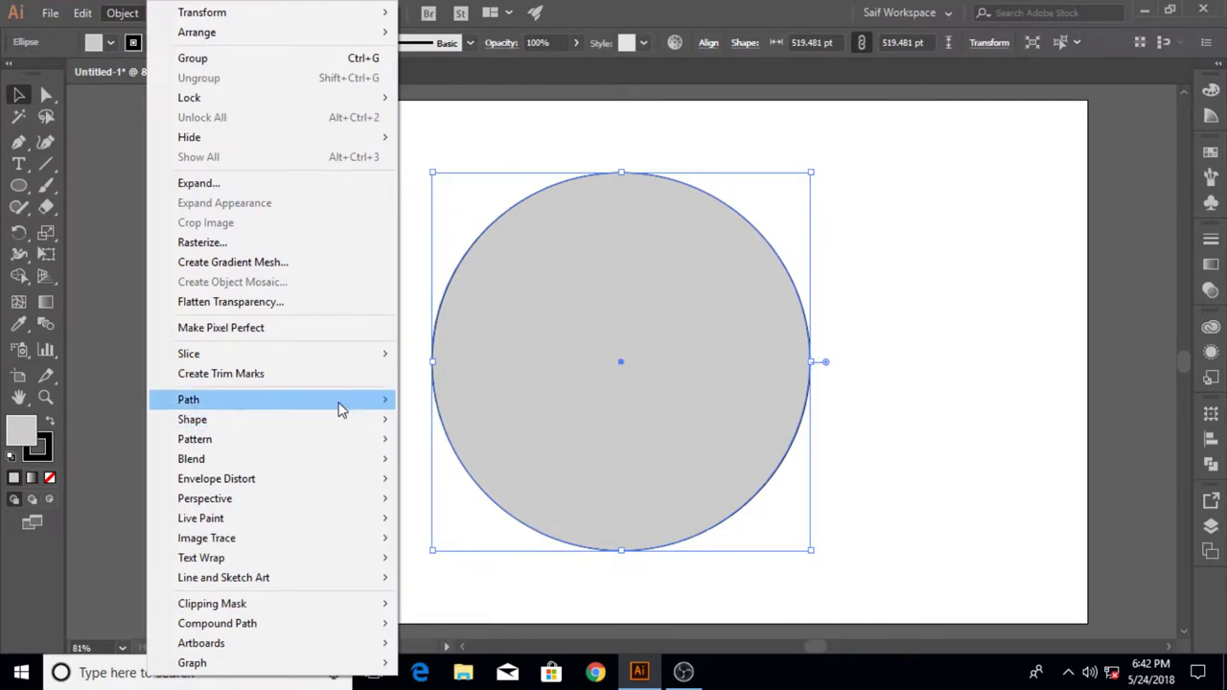
- Add the first four concentric inner rings using Offset Path at -10 pt
click(456, 466)
text(-10)
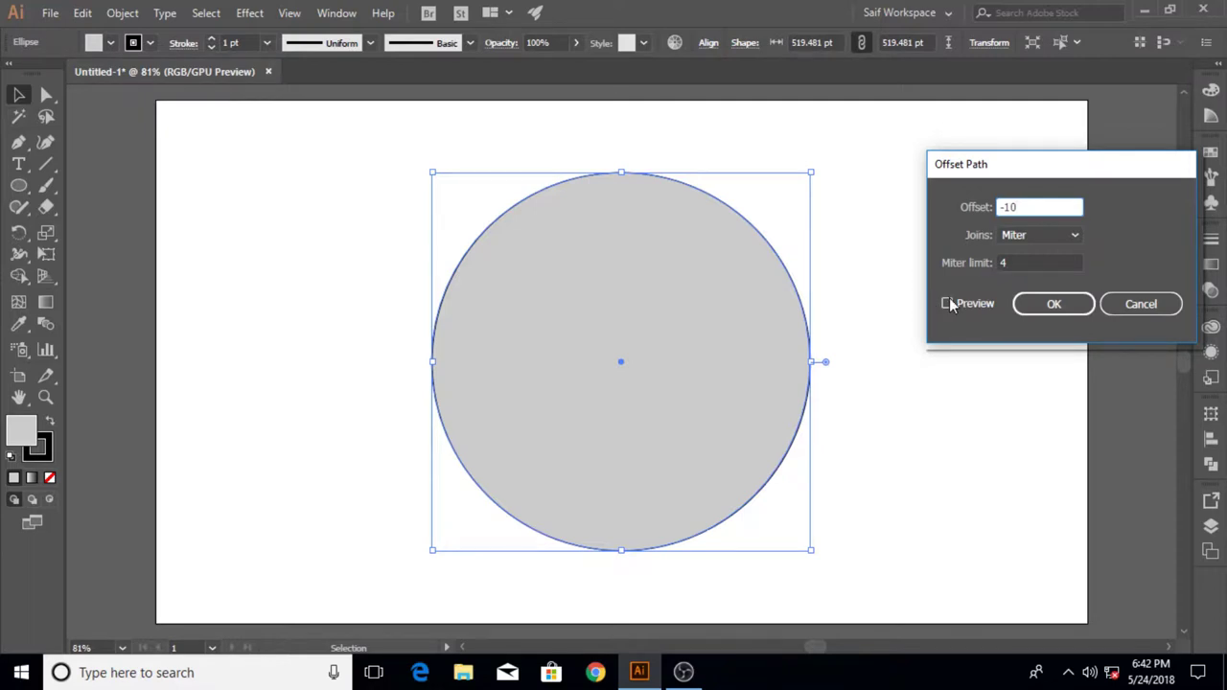
click(947, 303)
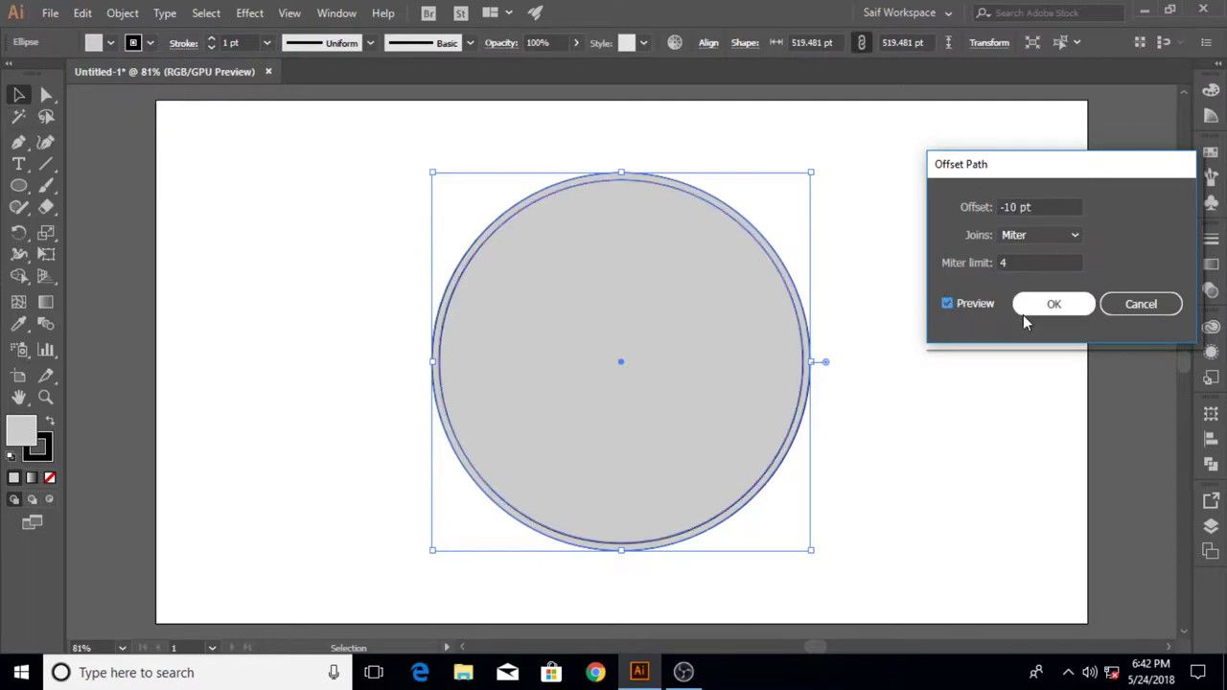
click(1066, 304)
click(123, 13)
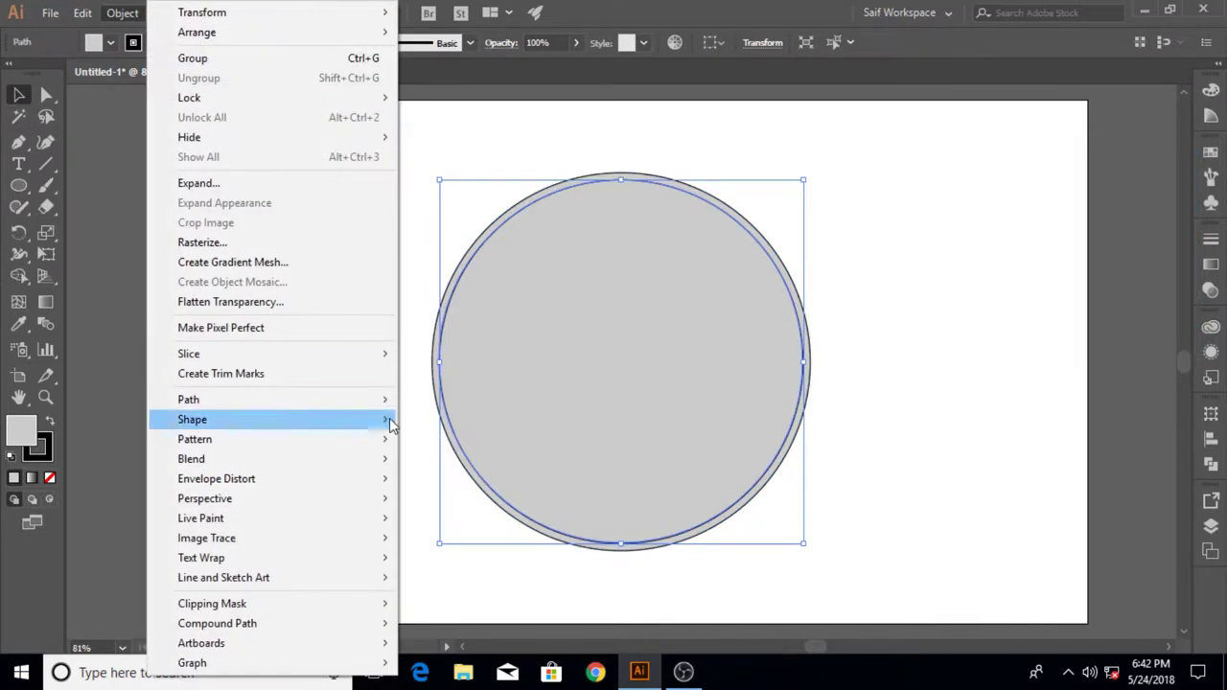
mouse_move(188, 399)
click(485, 466)
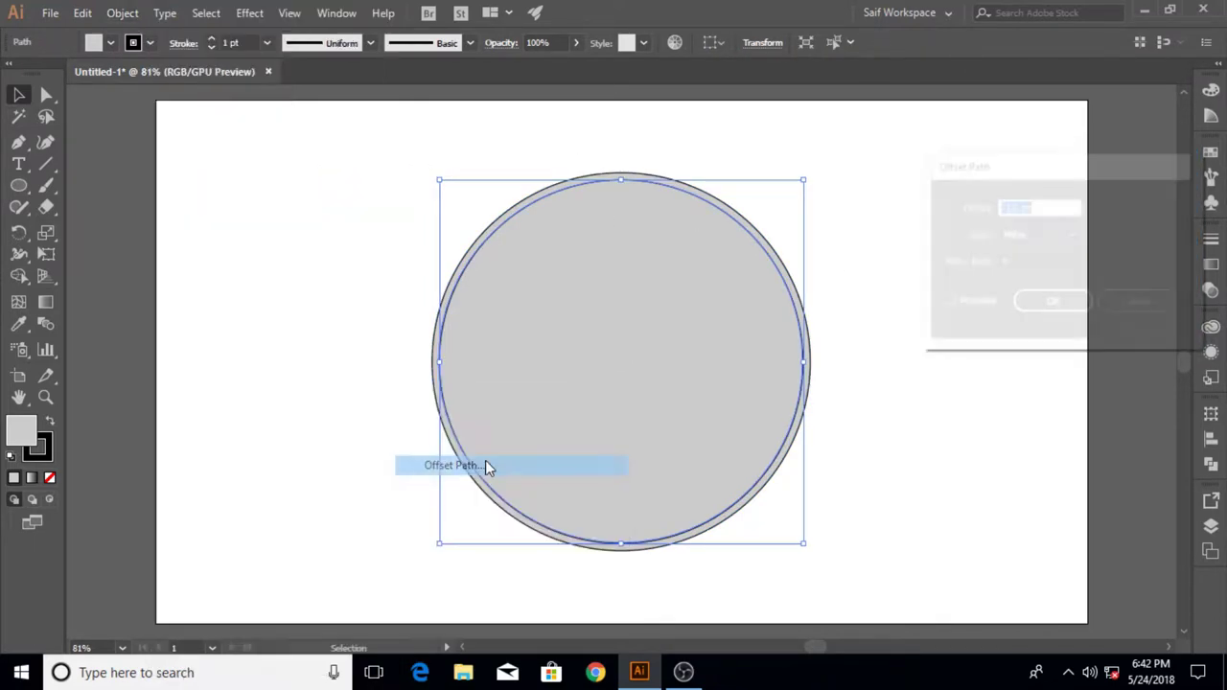
click(1041, 302)
click(122, 13)
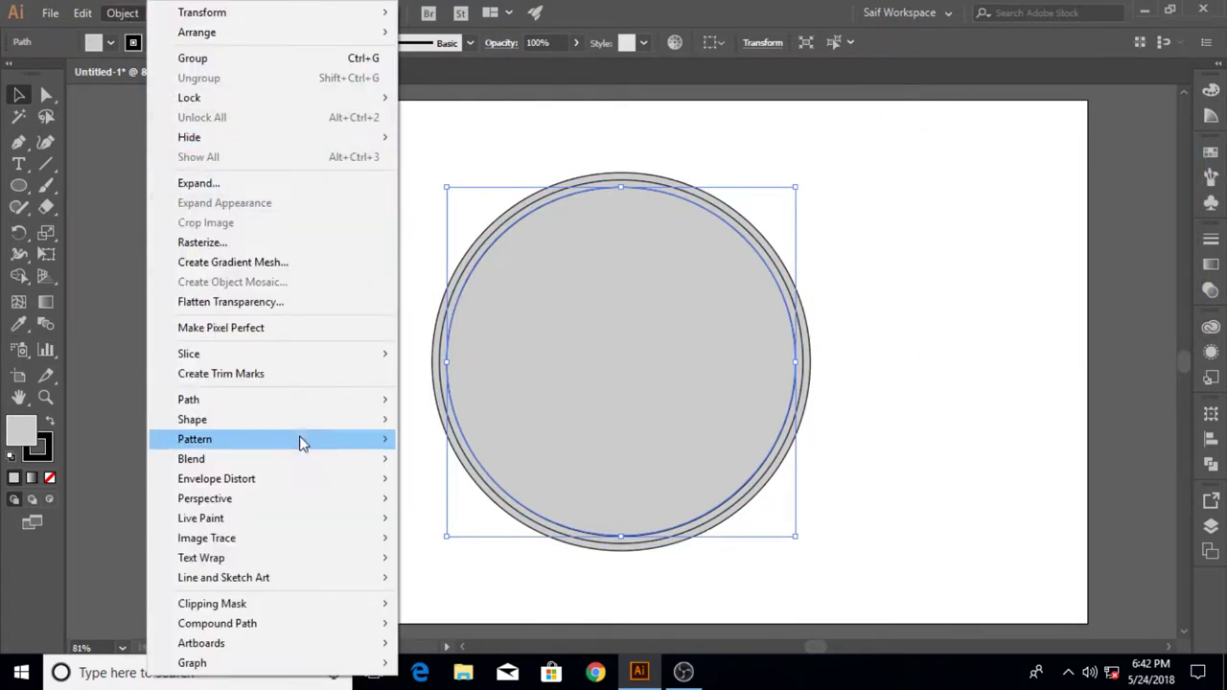
click(455, 467)
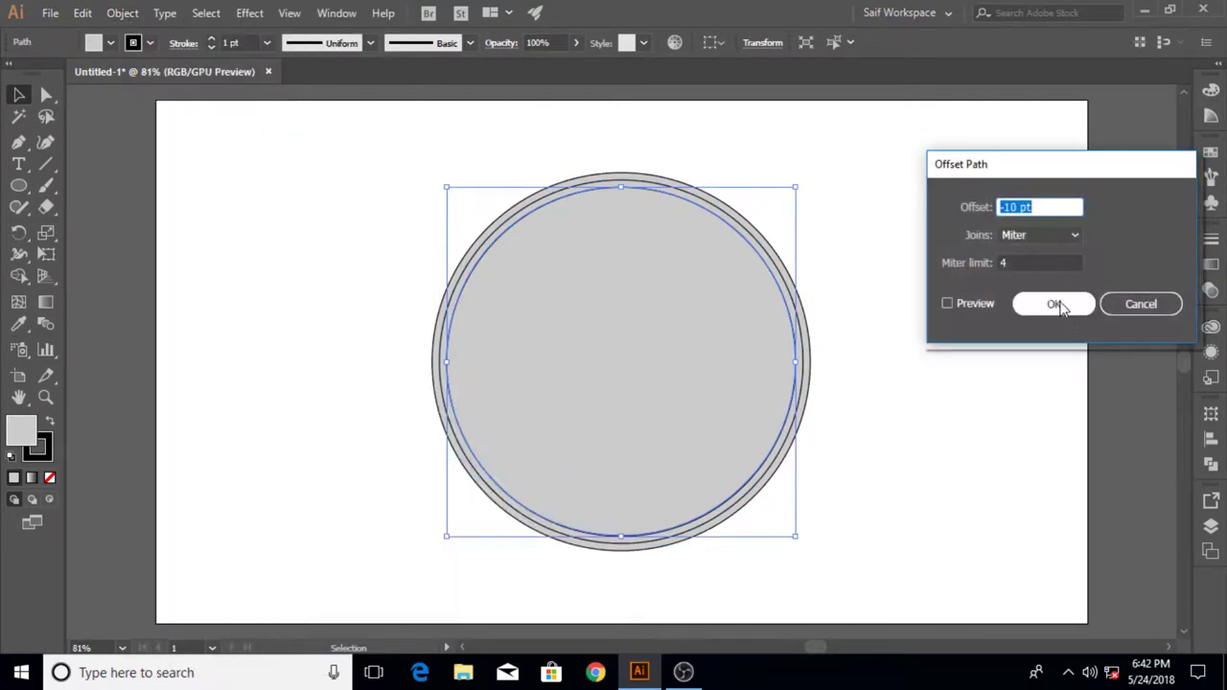
key(Return)
click(131, 13)
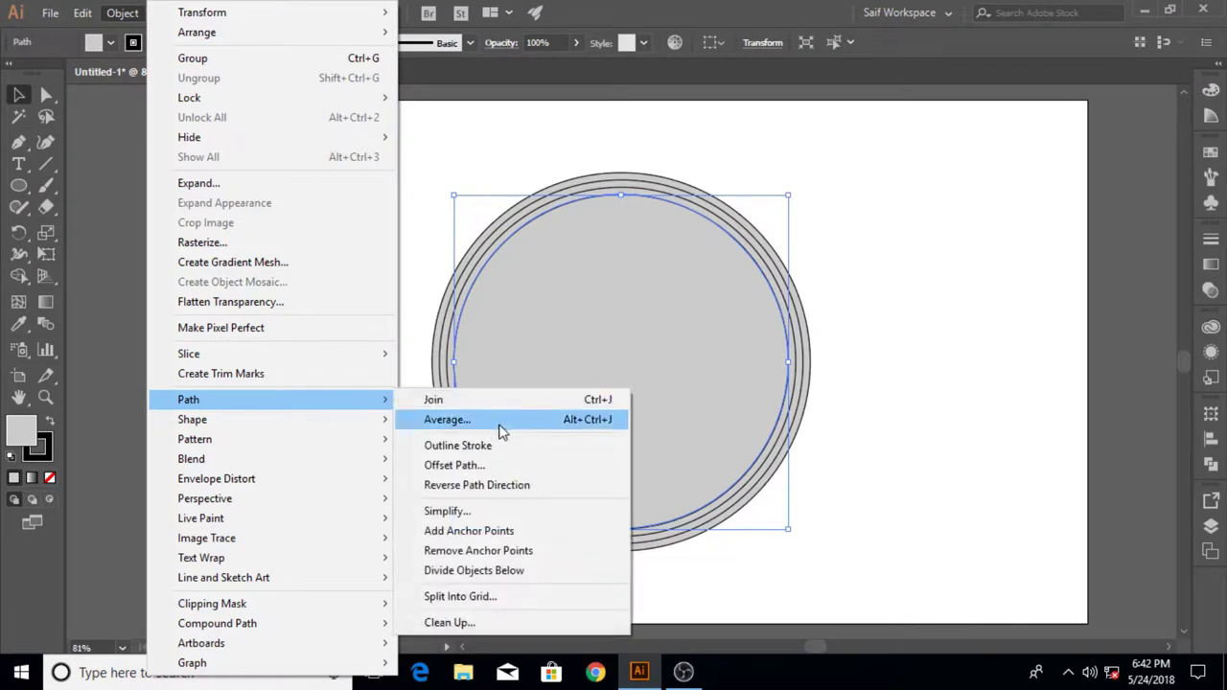
click(499, 470)
click(1074, 307)
- Add four more -10 pt Offset Path rings until the circle is filled
click(125, 14)
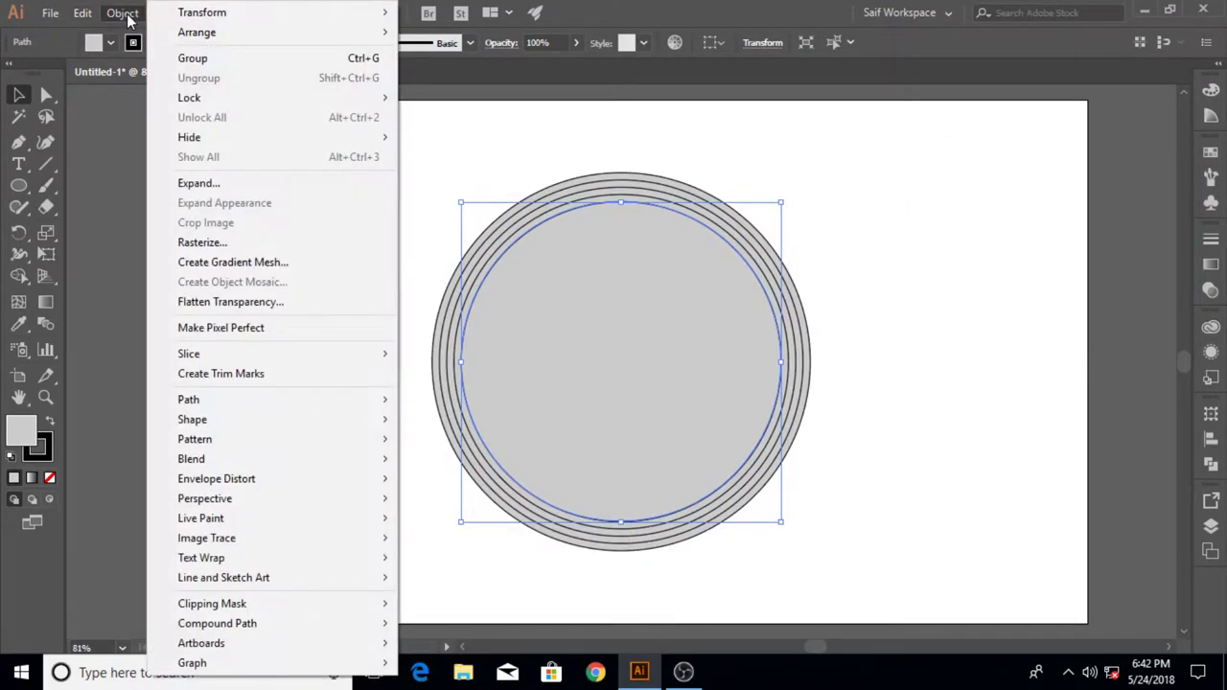
click(479, 464)
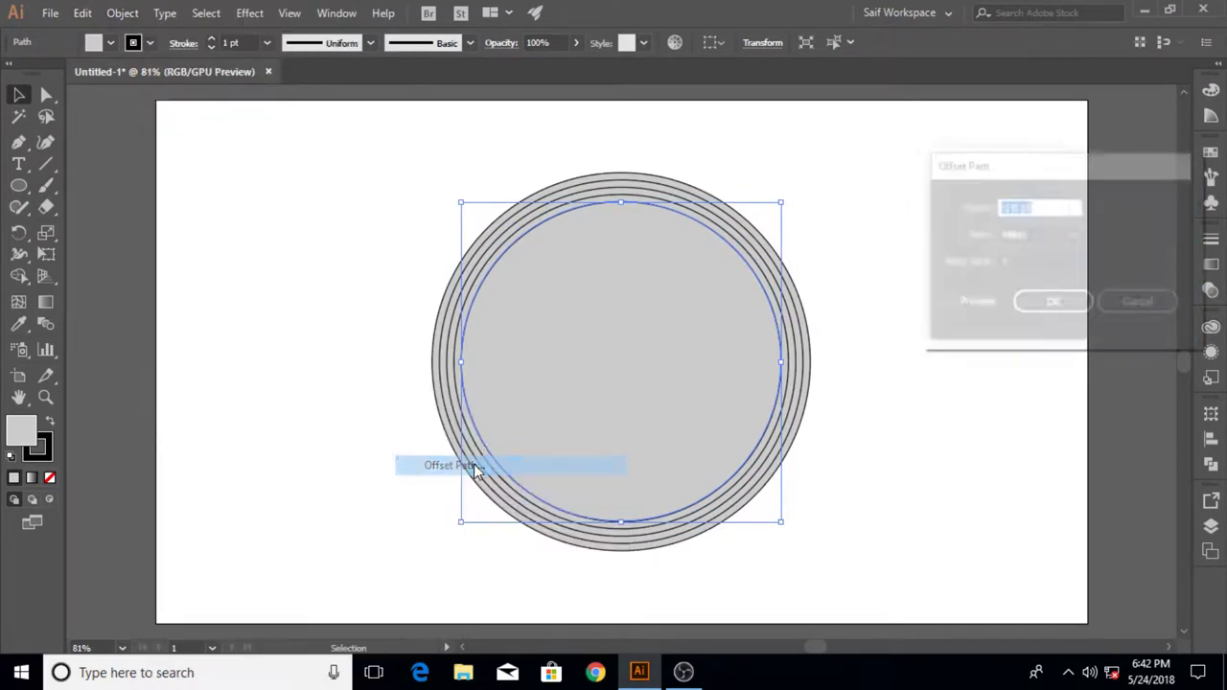
click(1054, 305)
click(123, 15)
mouse_move(188, 399)
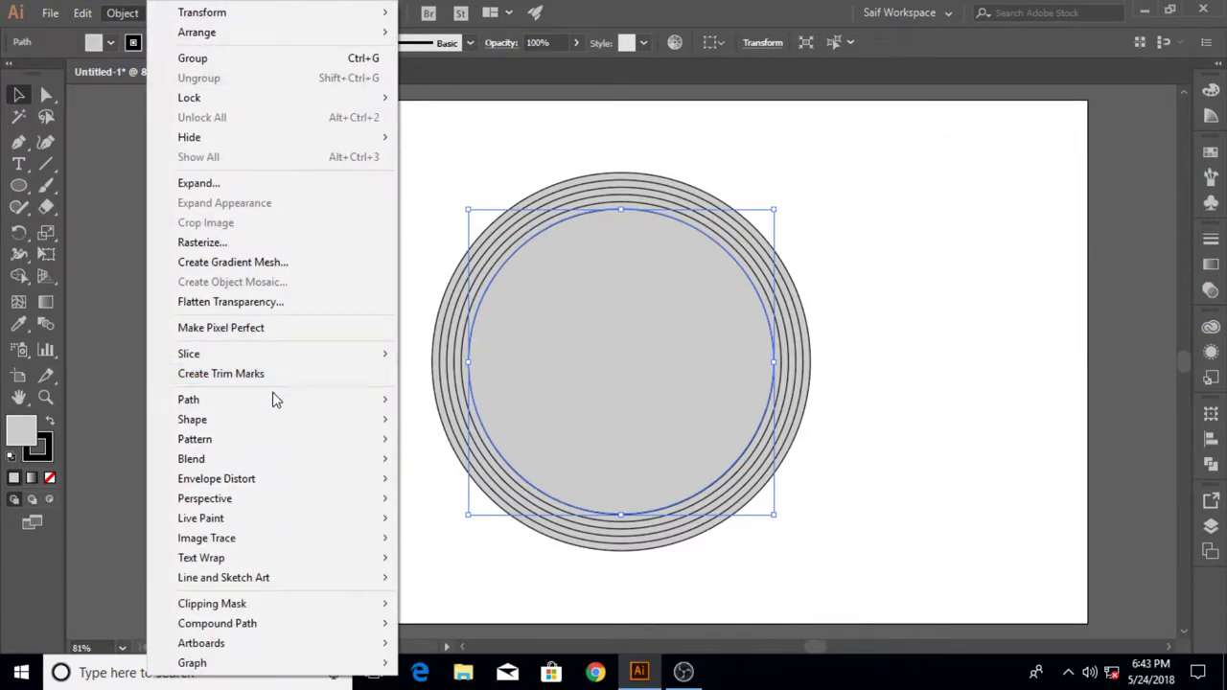
click(454, 465)
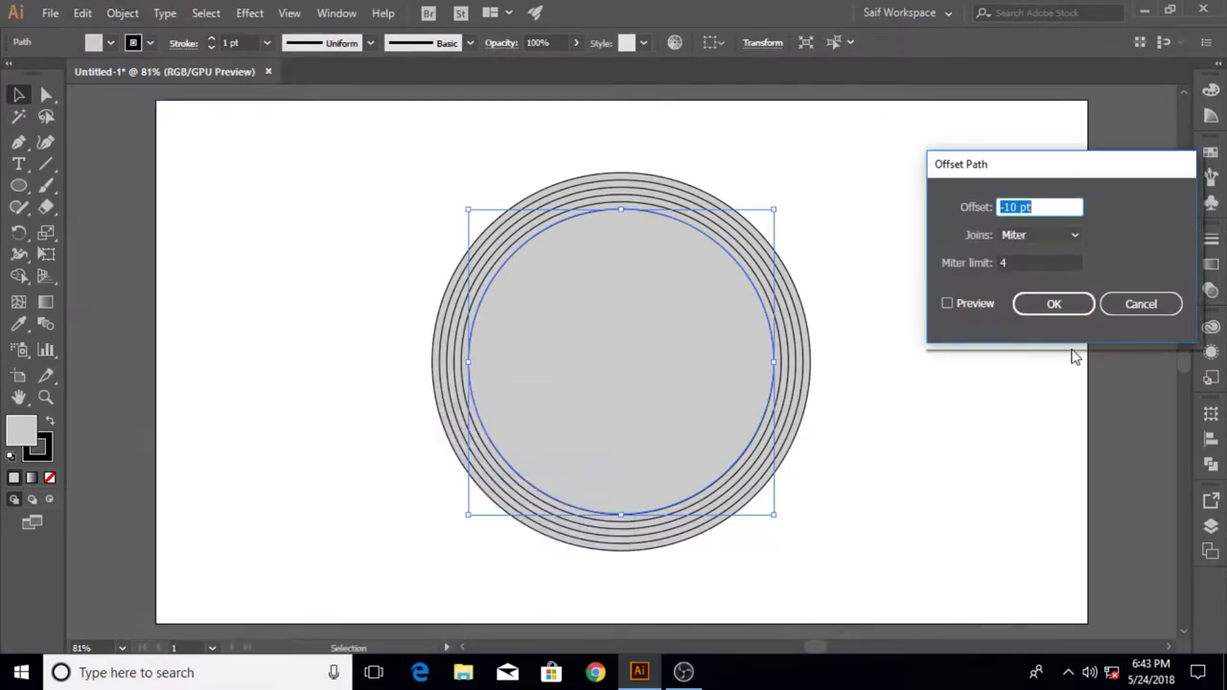
click(1055, 305)
click(130, 14)
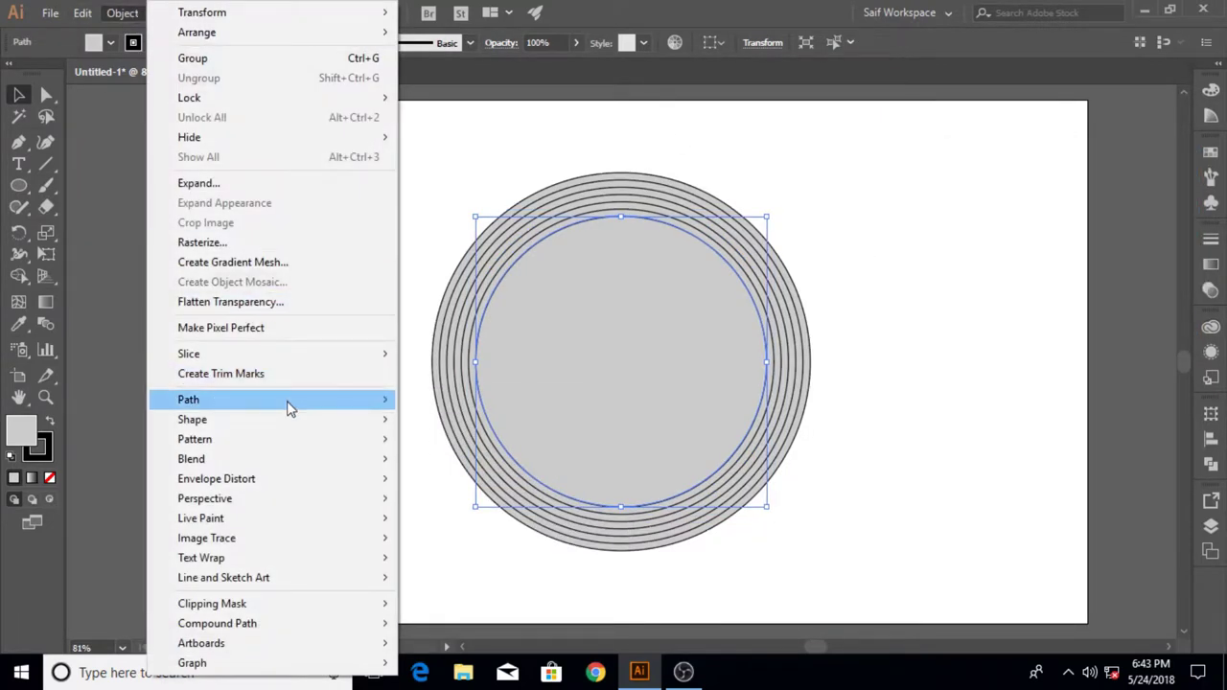
mouse_move(266, 400)
click(468, 466)
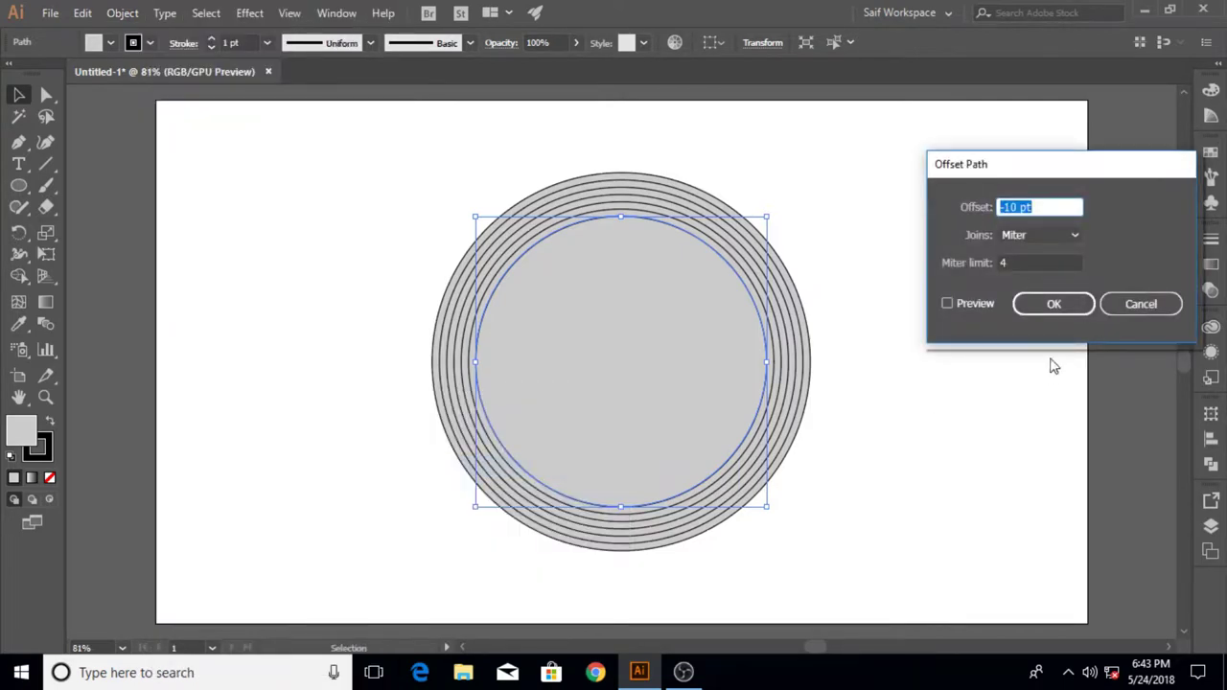
click(1035, 303)
click(141, 18)
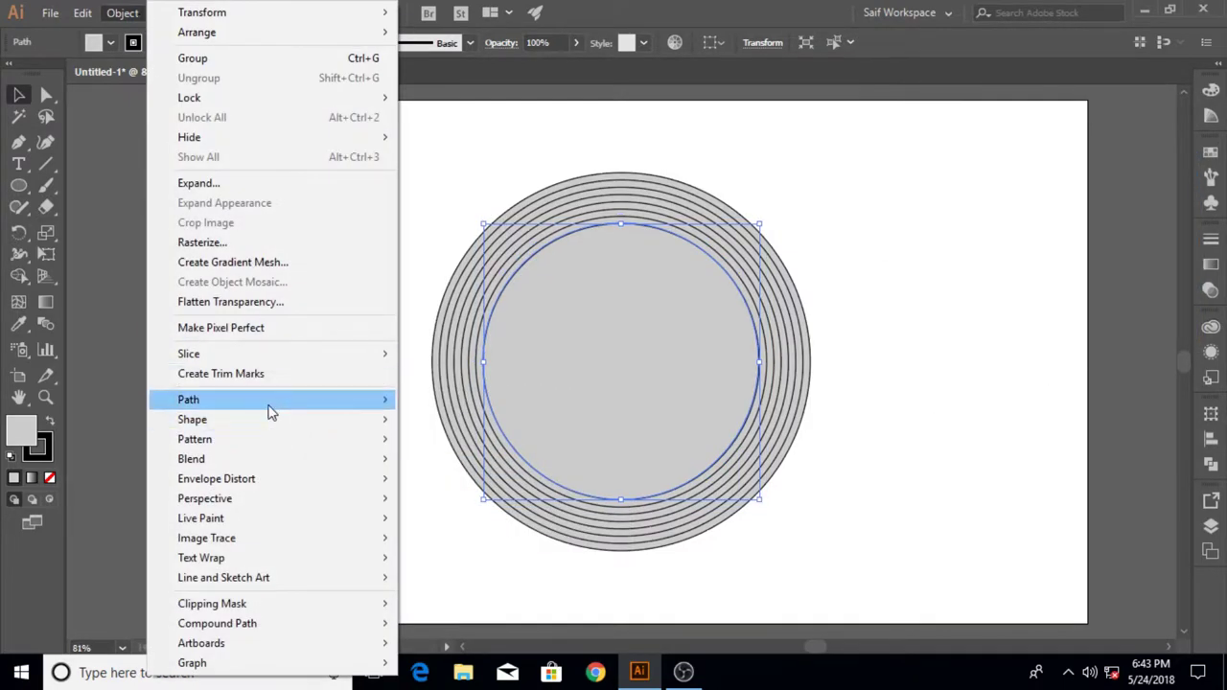
mouse_move(188, 399)
click(477, 472)
click(1045, 303)
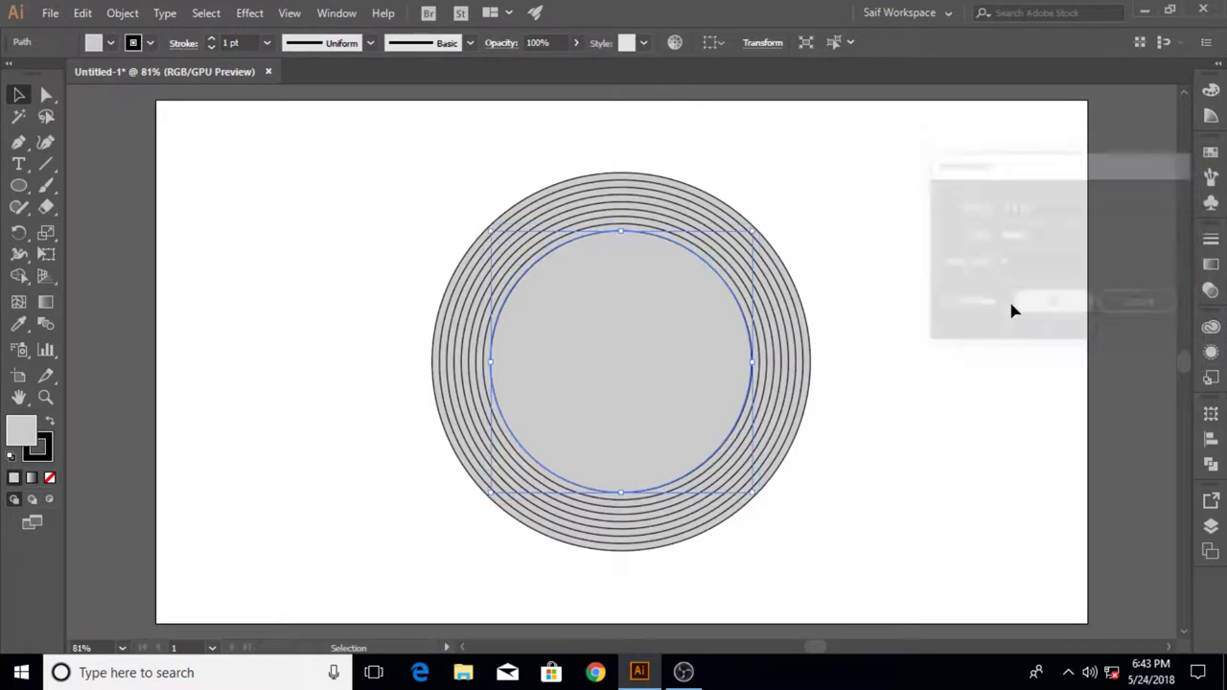
click(372, 134)
- Select all rings, zoom in, and remove four alternate ring bands with Shape Builder
drag(720, 462, 722, 464)
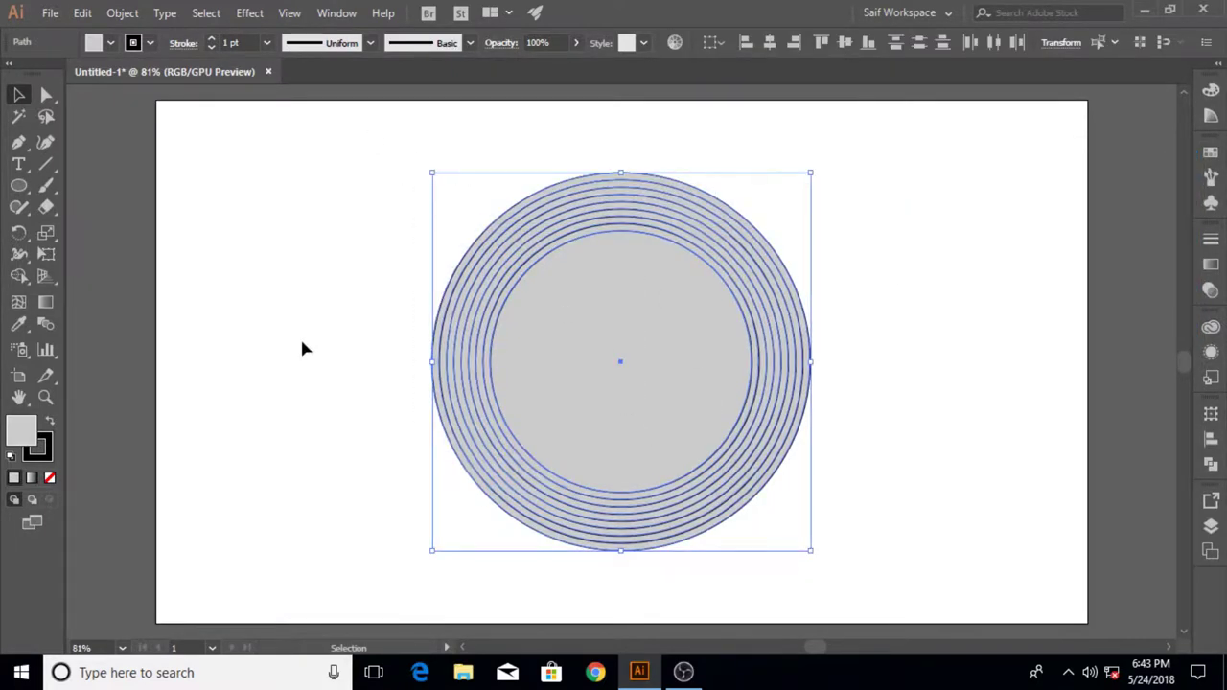
click(45, 397)
drag(457, 236, 767, 234)
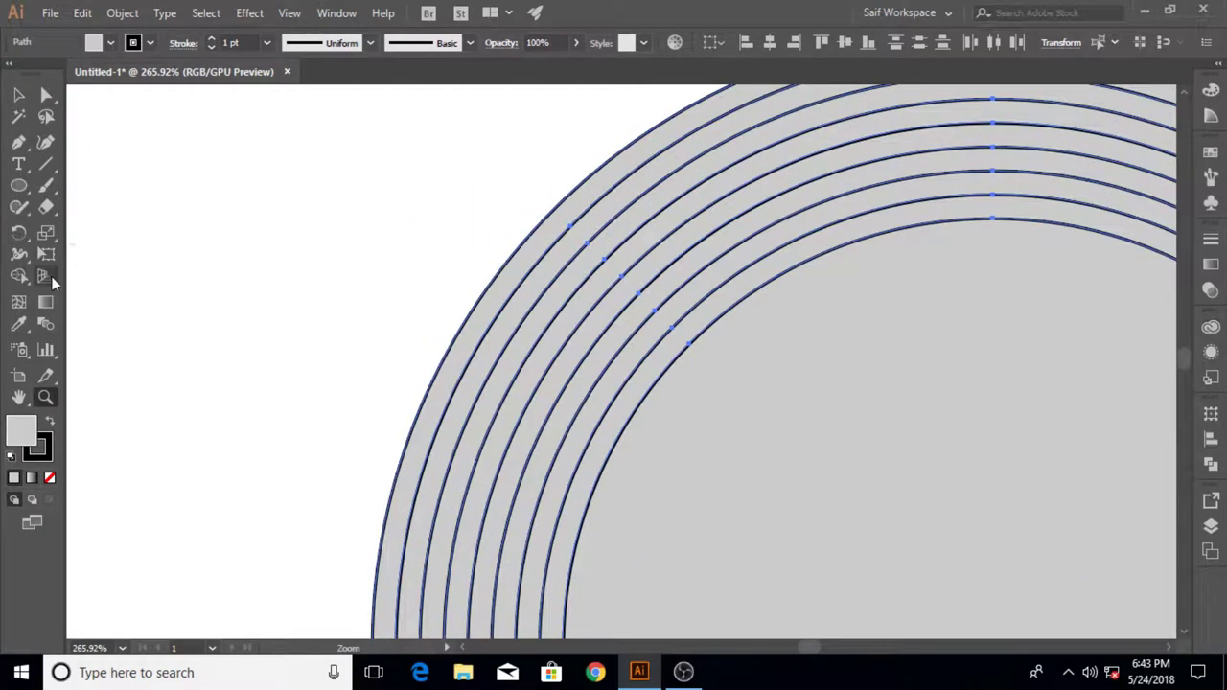
click(20, 280)
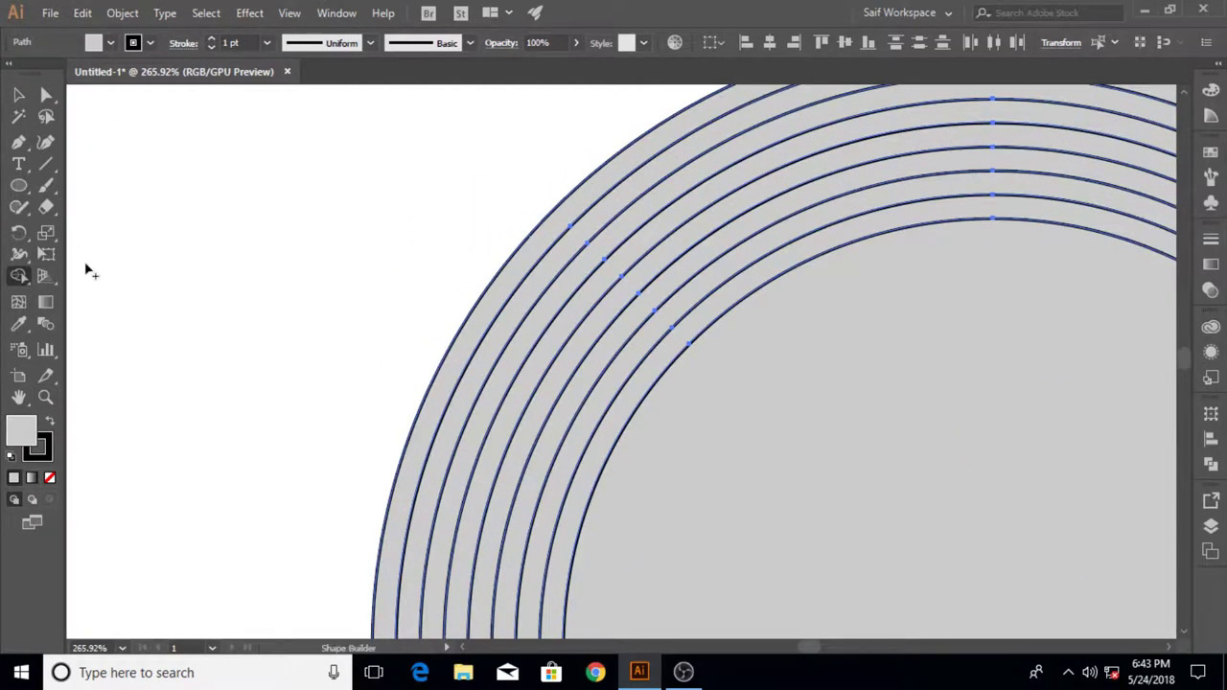
alt+click(606, 222)
alt+click(639, 262)
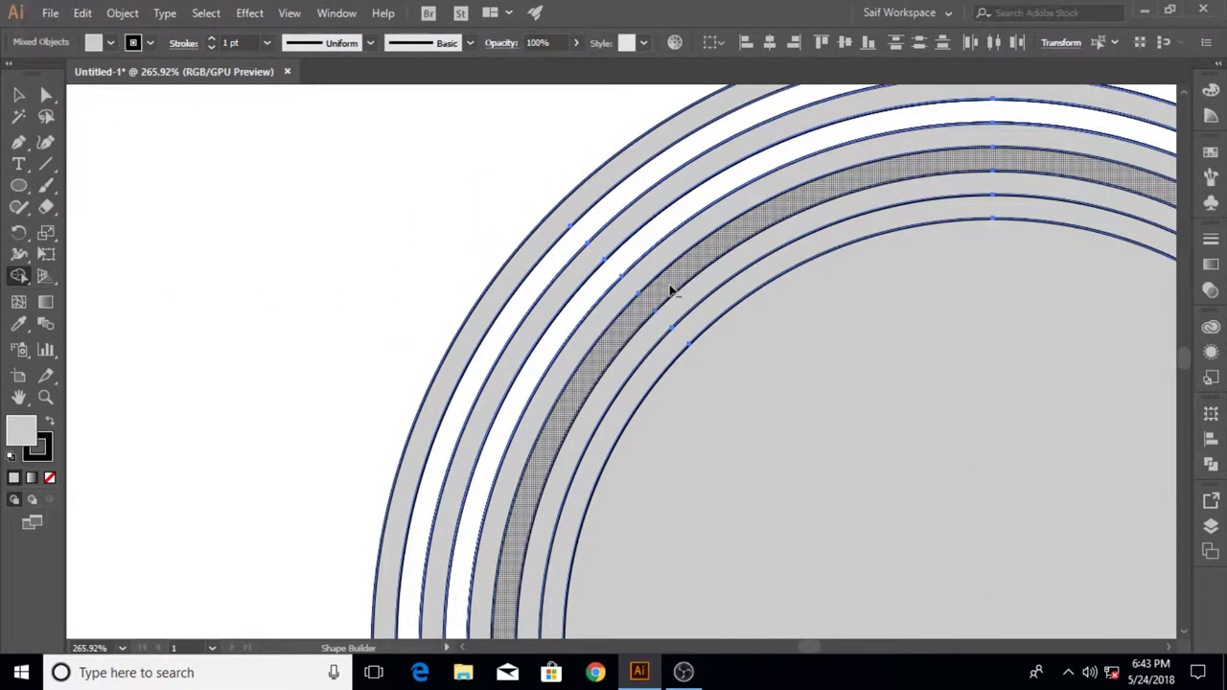
alt+click(673, 294)
alt+click(697, 327)
- Zoom back out to the whole striped circle and select it
click(21, 95)
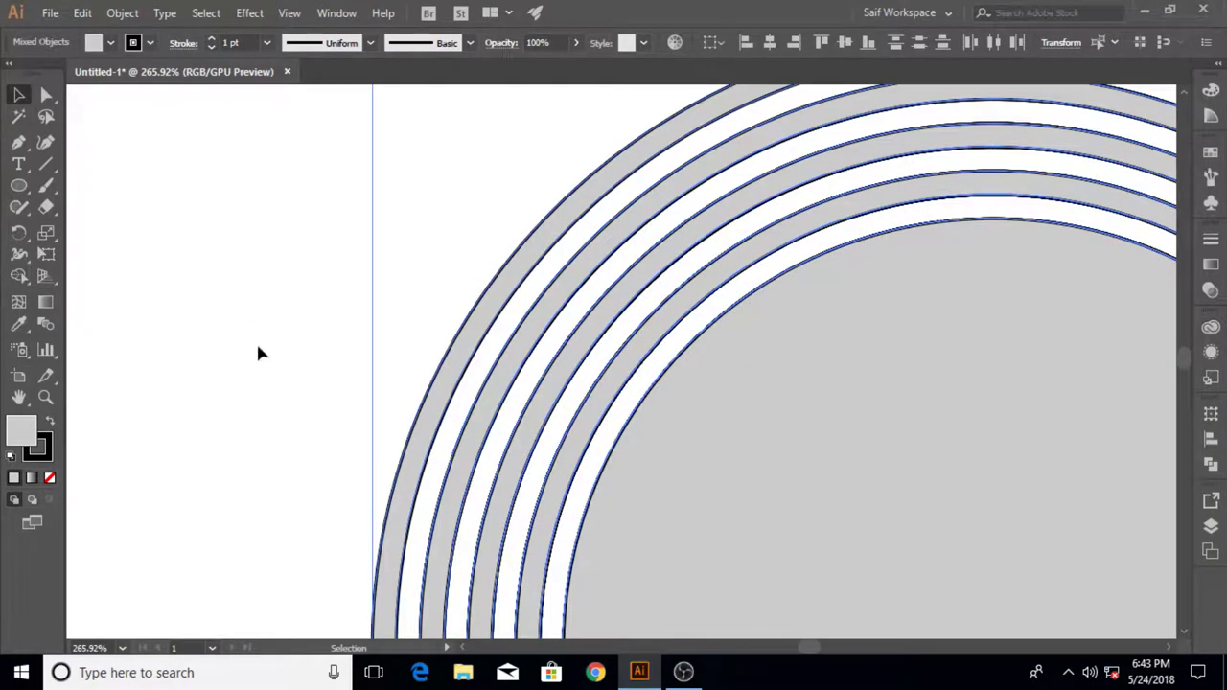
click(44, 400)
mouse_move(527, 310)
mouse_down()
mouse_move(507, 284)
mouse_move(712, 384)
mouse_move(535, 315)
mouse_move(719, 340)
mouse_move(732, 326)
mouse_move(735, 341)
mouse_move(470, 329)
mouse_up()
click(18, 95)
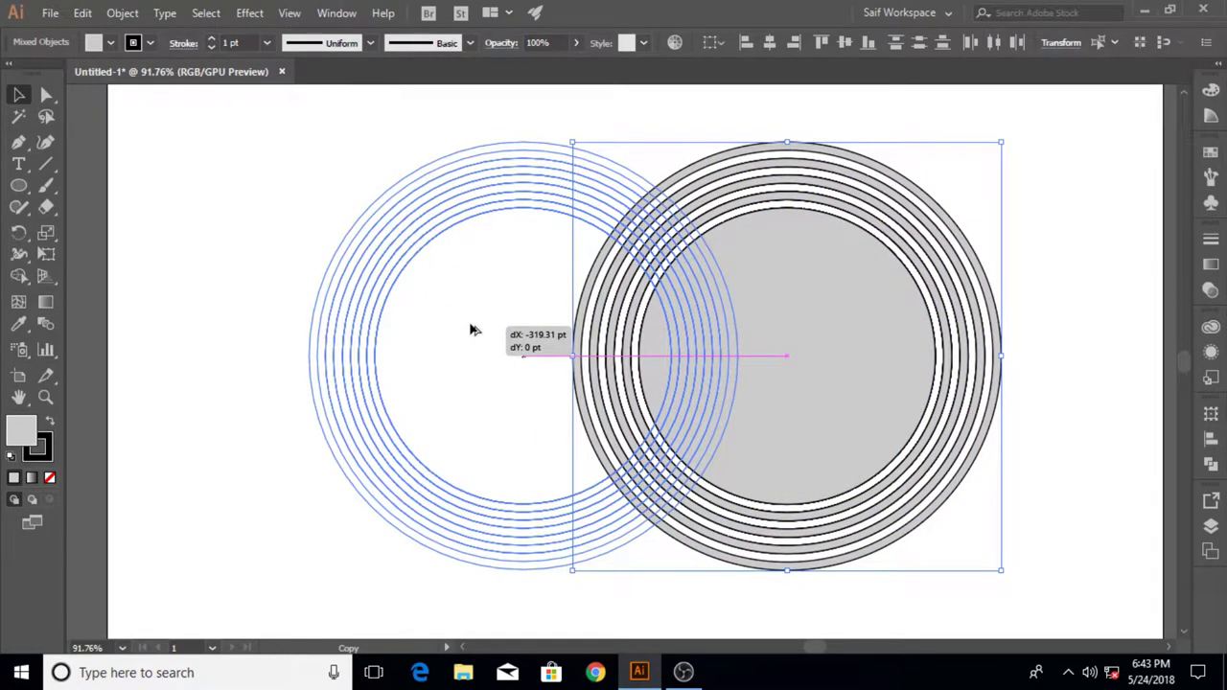
- Duplicate the striped circle to the left, overlapping the original, and deselect
drag(470, 330, 471, 330)
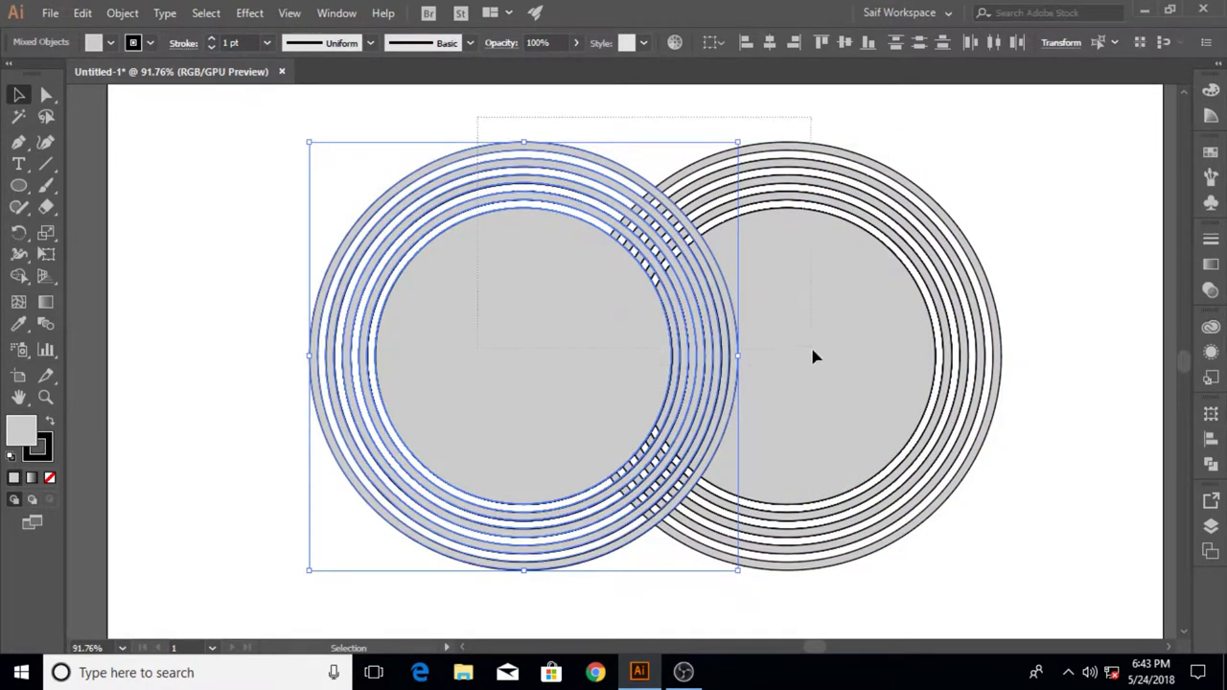
scroll(822, 361, up, 3)
click(485, 217)
scroll(384, 282, down, 2)
scroll(232, 241, down, 3)
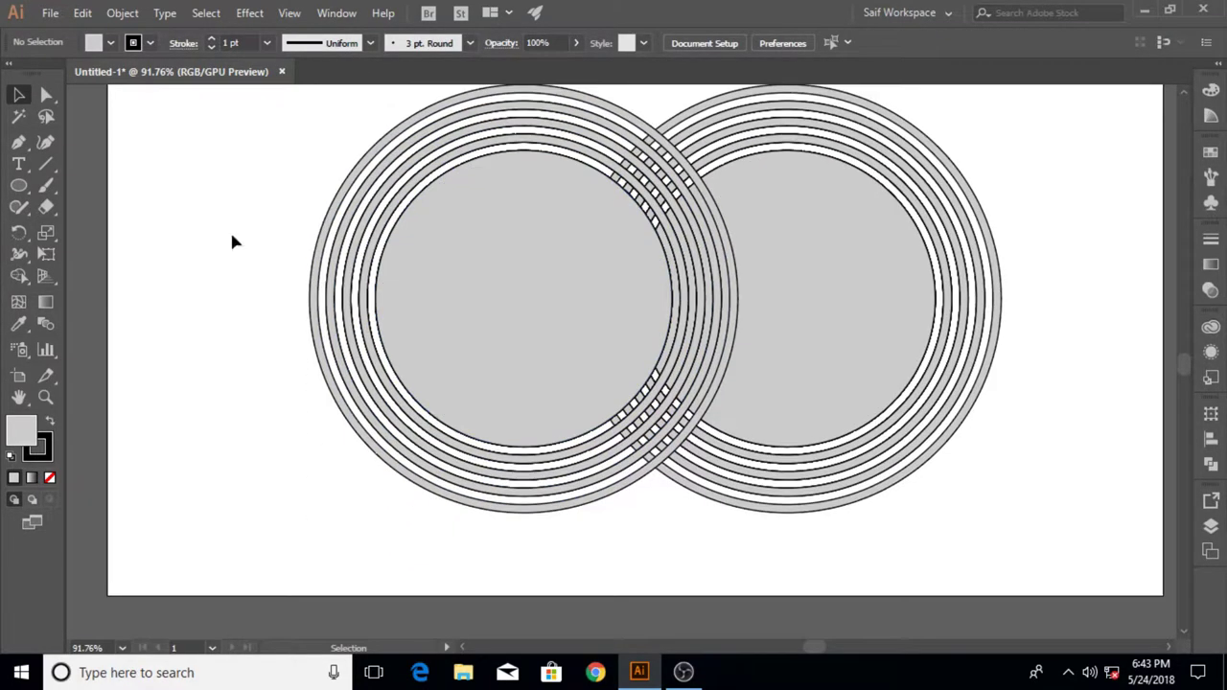
scroll(135, 223, up, 1)
- Draw a 352.605 pt no-fill circle at the rings' top junction and move it up
click(19, 187)
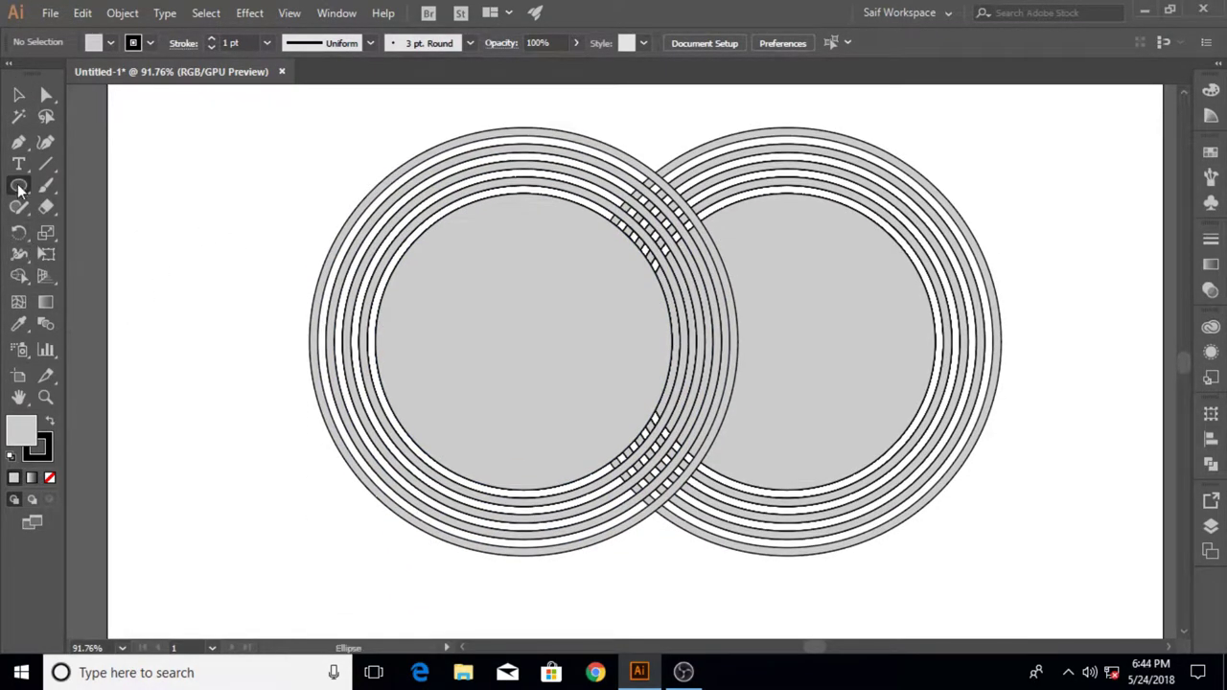
drag(21, 192, 96, 228)
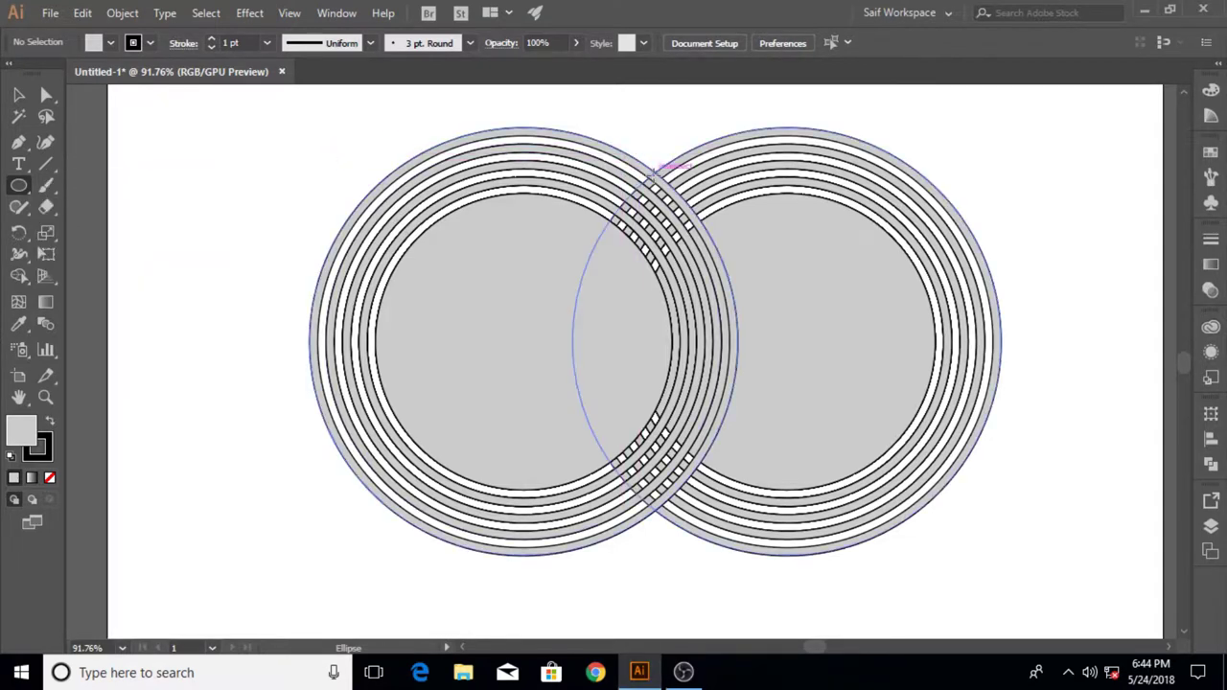
drag(654, 171, 801, 294)
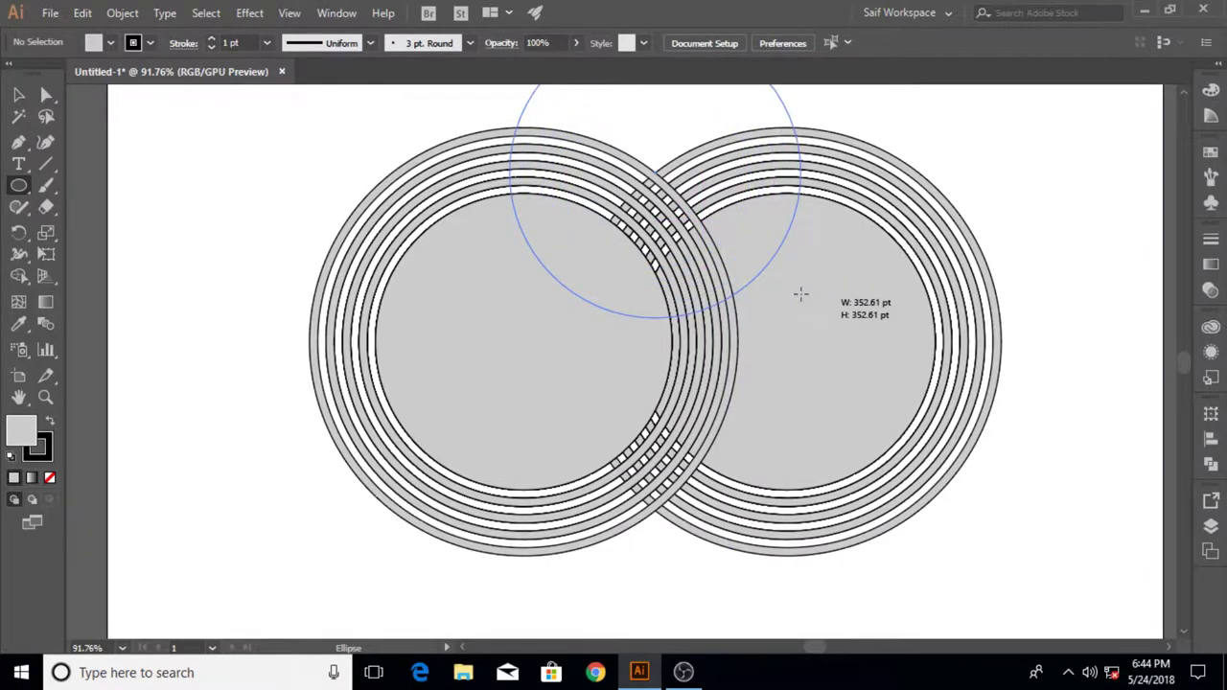
drag(801, 294, 800, 294)
click(18, 94)
click(110, 43)
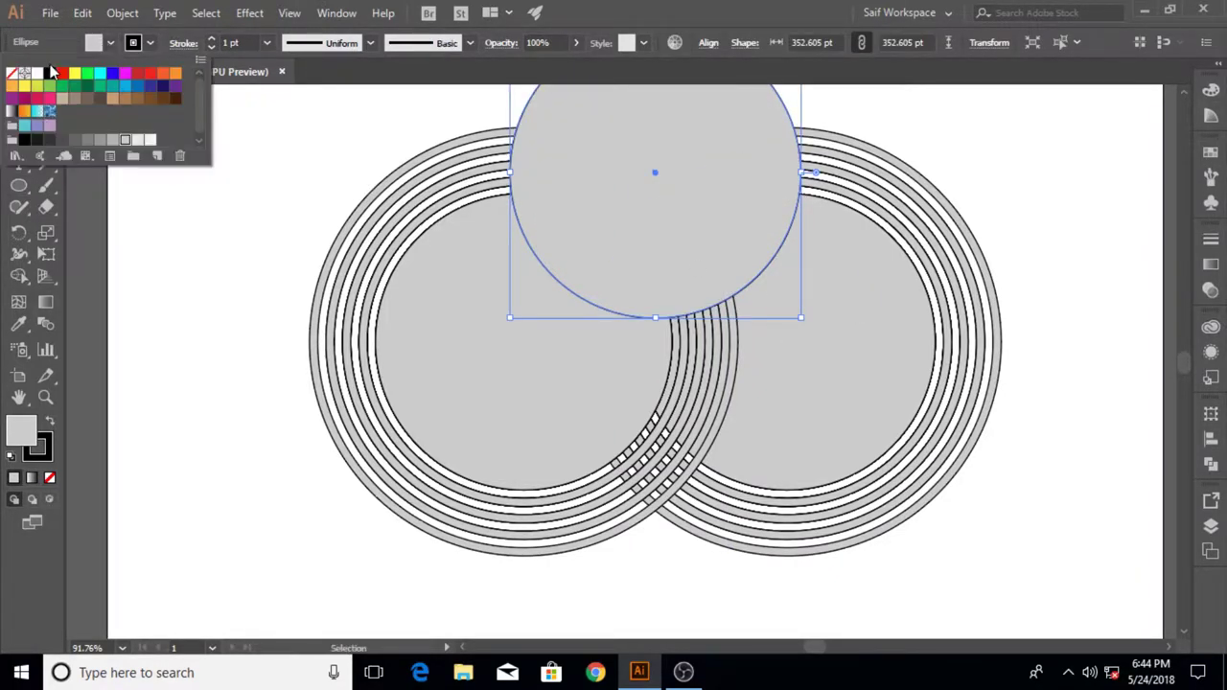
click(12, 73)
drag(747, 293, 739, 204)
click(319, 206)
- Divide all the overlapping circles with Pathfinder and ungroup the pieces
scroll(319, 206, up, 2)
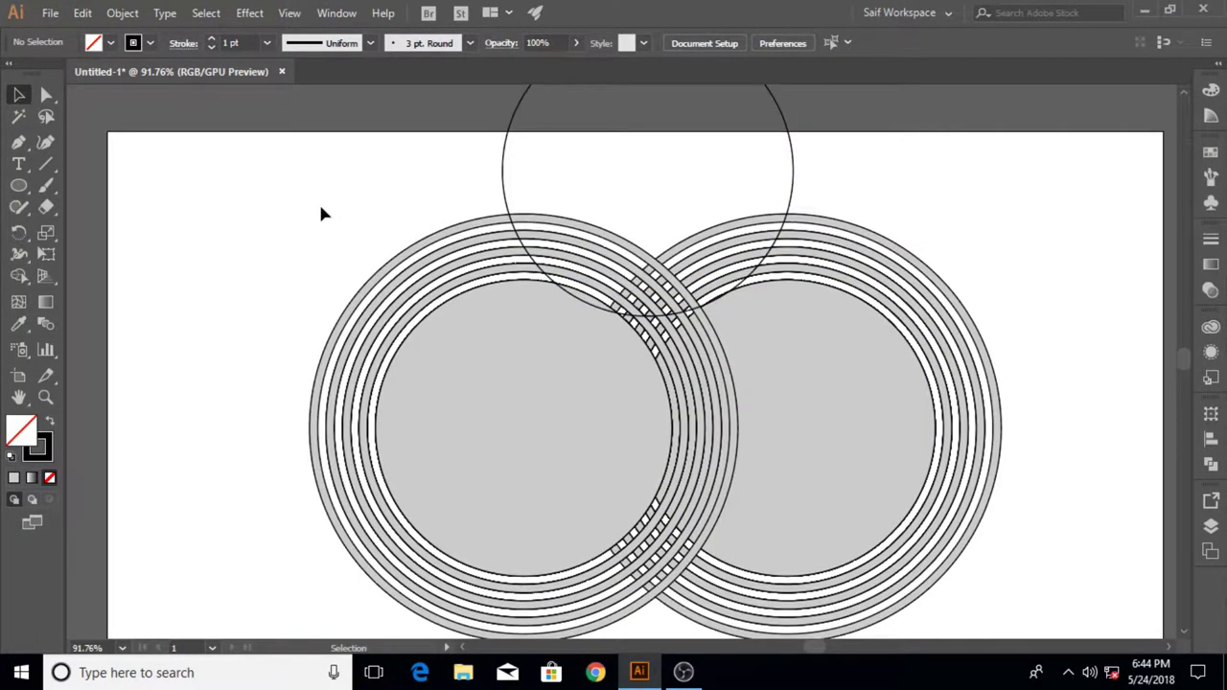
drag(628, 300, 953, 424)
click(1210, 463)
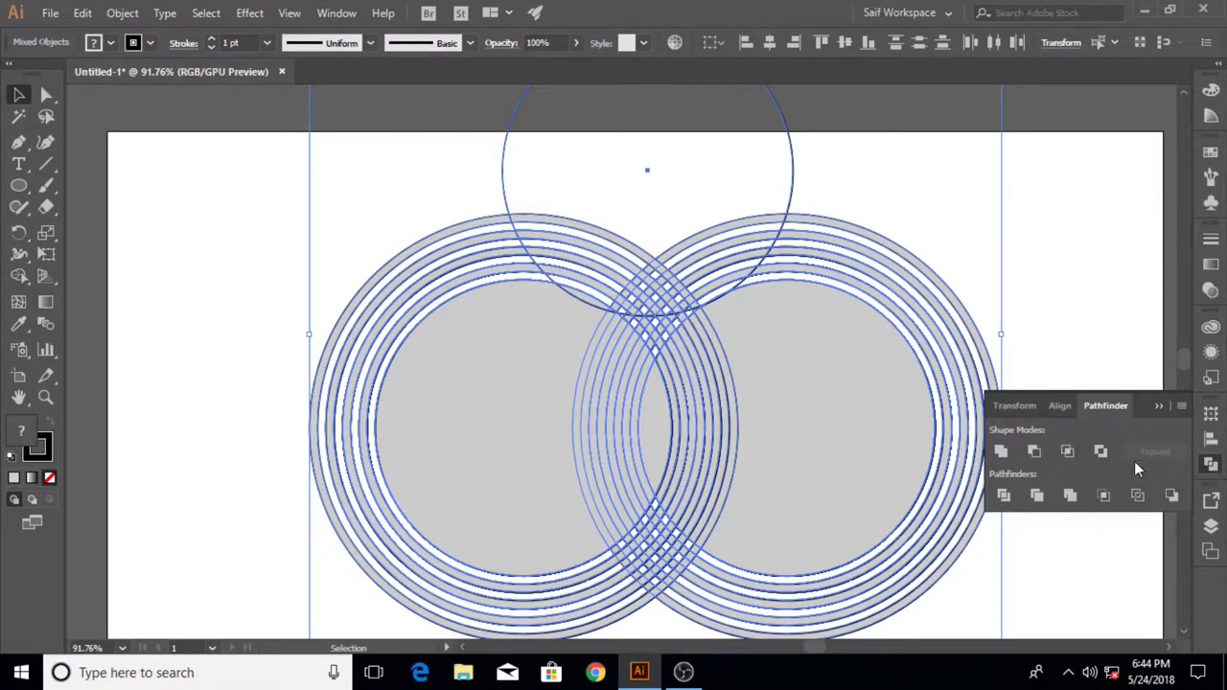
click(1002, 495)
click(1074, 334)
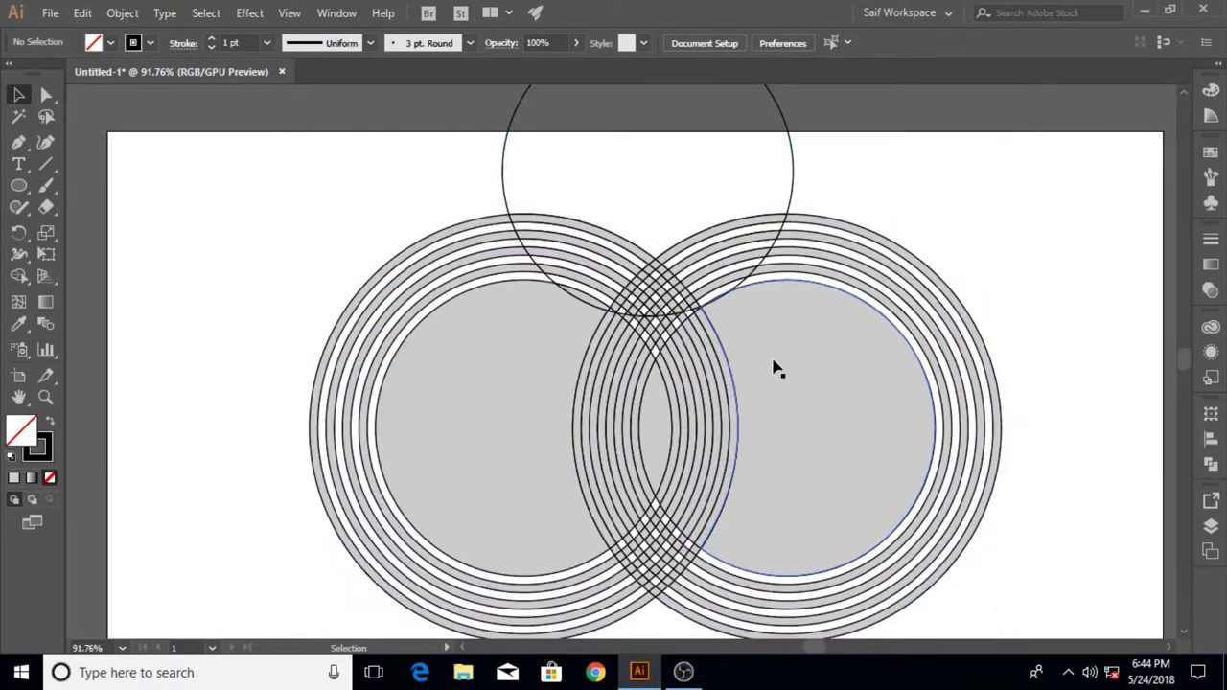
click(774, 367)
right_click(774, 367)
click(848, 508)
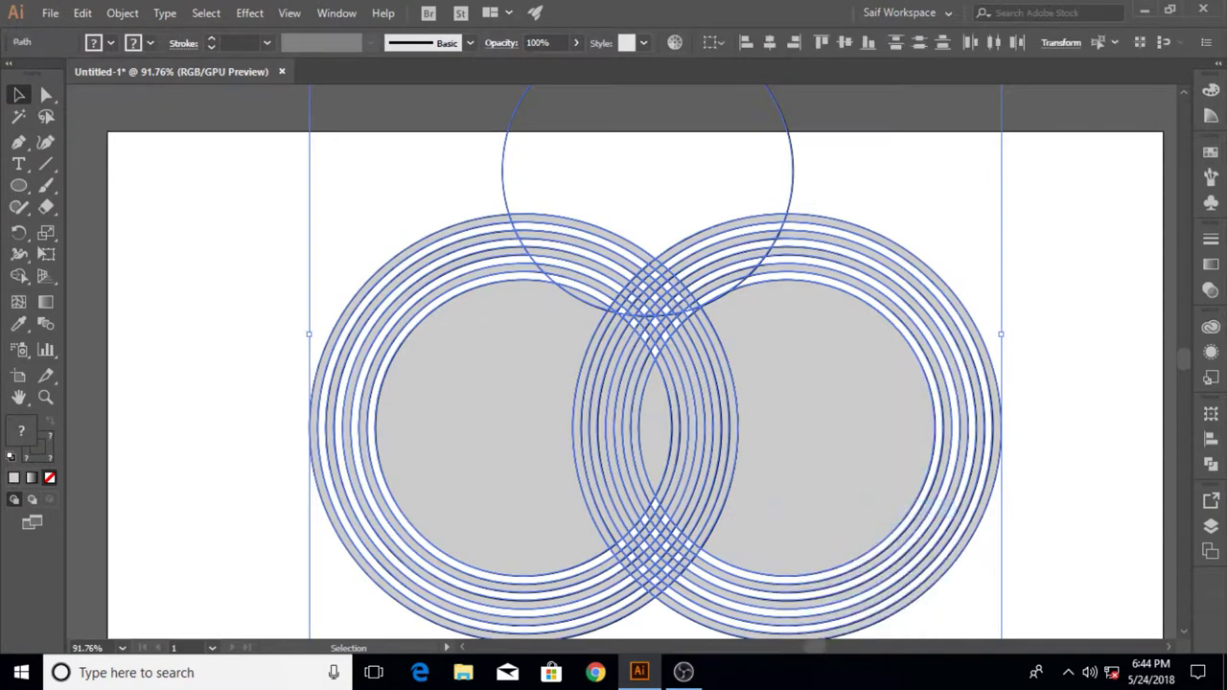
click(1059, 336)
- Delete the right circle piece, inner circle, C-shaped arcs and bottom crosshatch piece
click(861, 492)
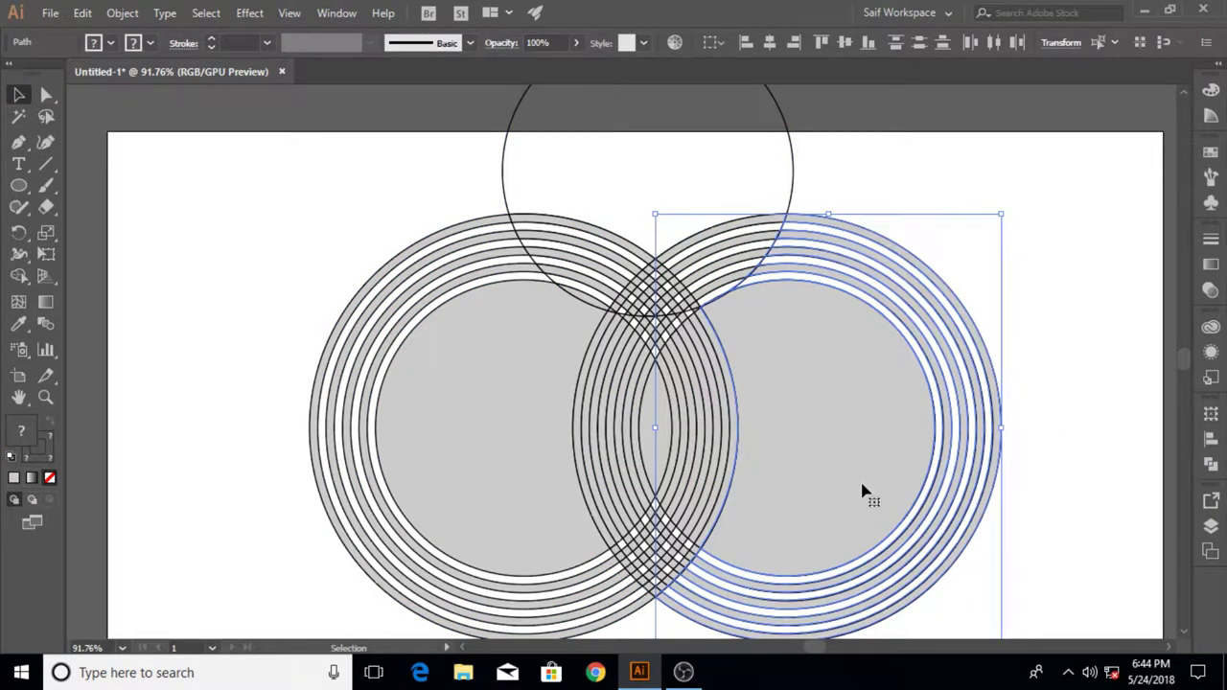
key(Delete)
click(494, 541)
key(Delete)
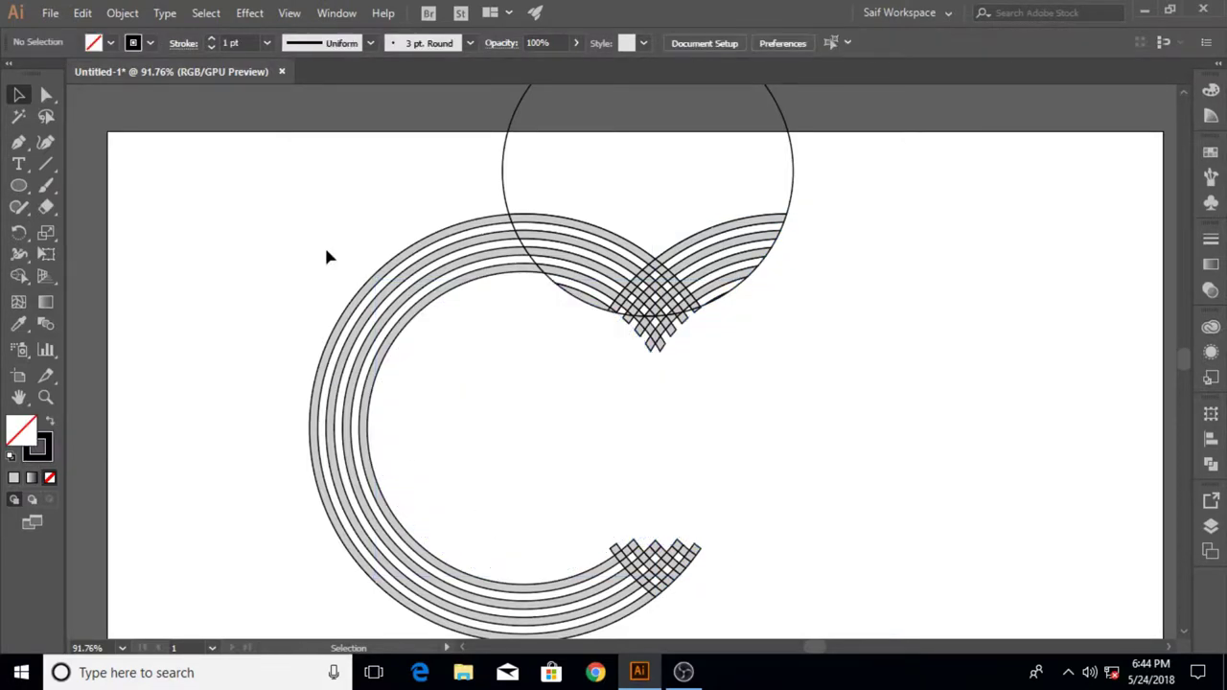
drag(311, 257, 429, 412)
key(Delete)
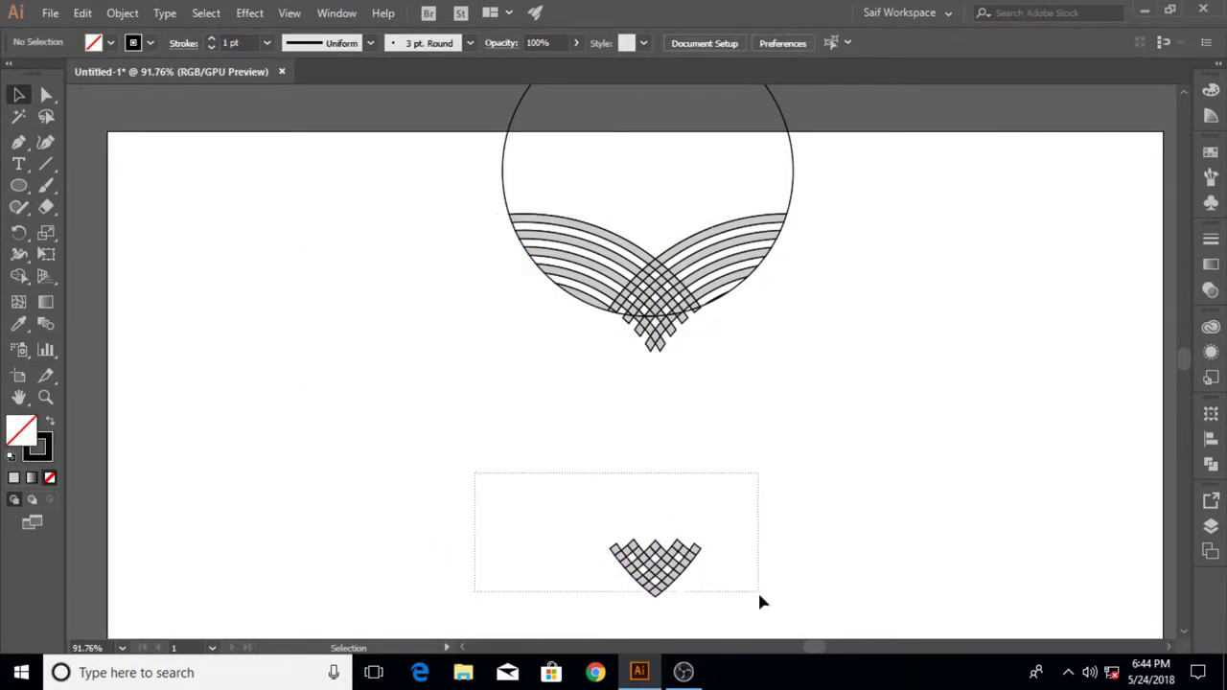
drag(473, 472, 752, 602)
key(Delete)
- Delete the leftover diamond pieces and move the remaining arc artwork down to mid-artboard
click(651, 348)
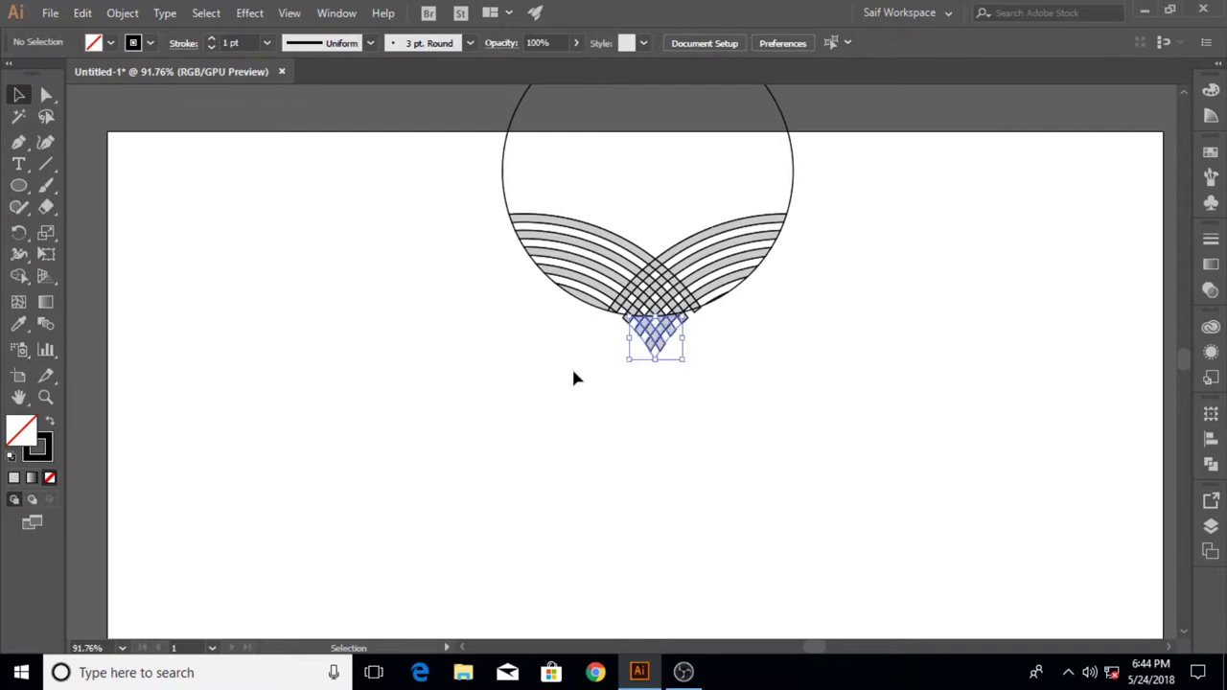
key(Delete)
drag(719, 345, 719, 345)
key(Delete)
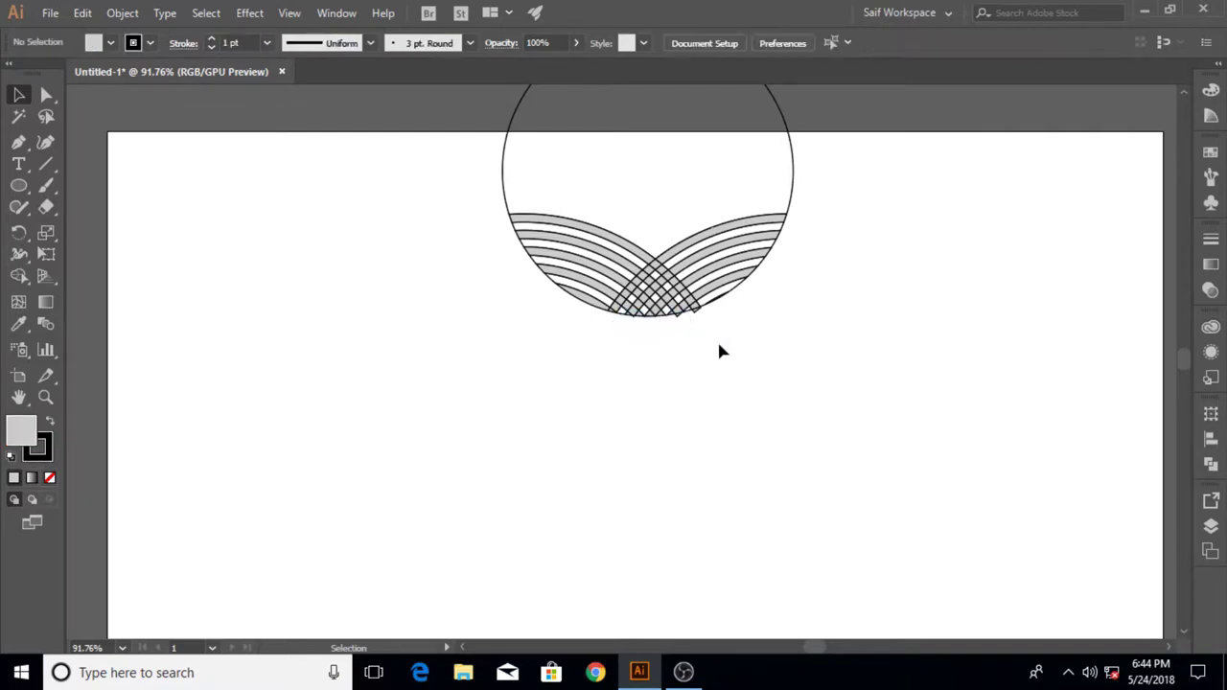
drag(521, 205, 799, 406)
drag(648, 275, 651, 463)
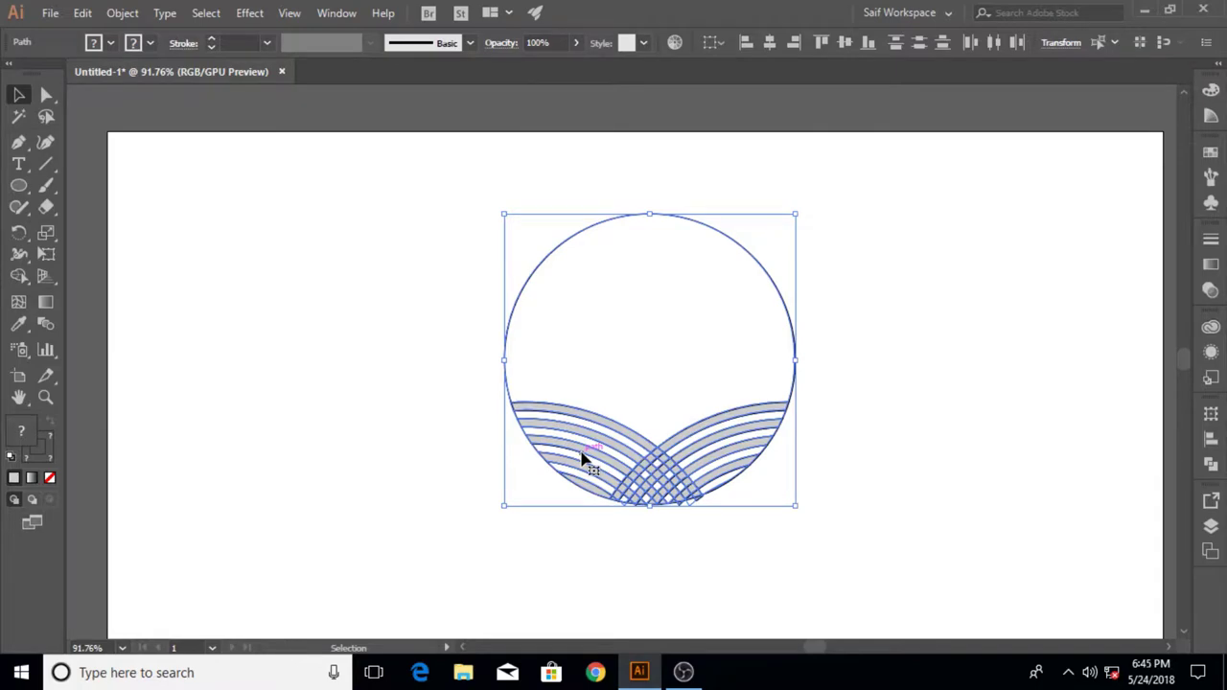
- Zoom in and merge the left bands' crosshatch cells into continuous stripes
click(45, 397)
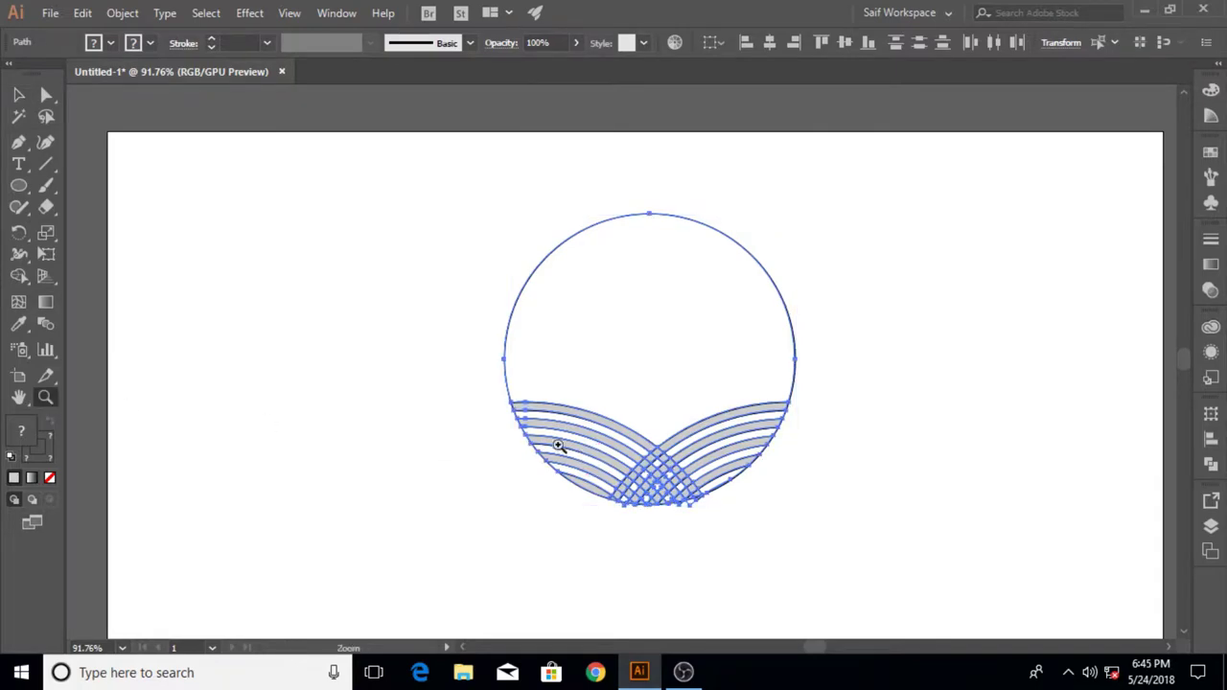
mouse_move(560, 447)
mouse_down()
mouse_move(893, 470)
mouse_move(749, 384)
mouse_up()
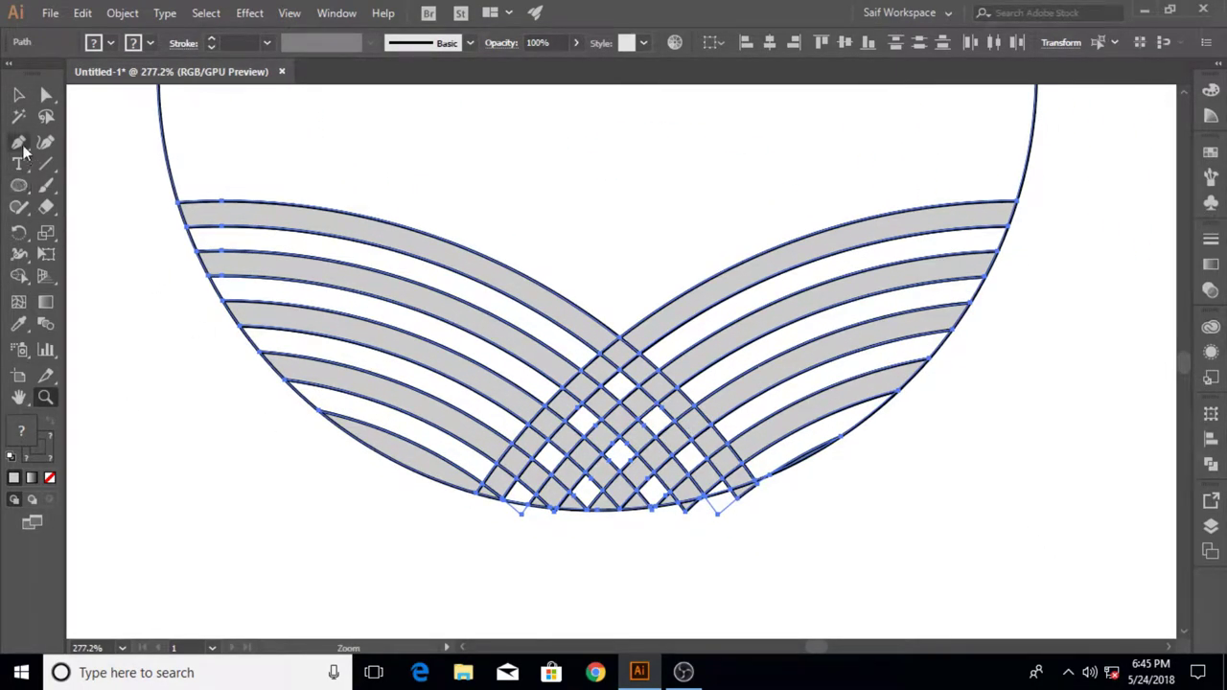
click(18, 275)
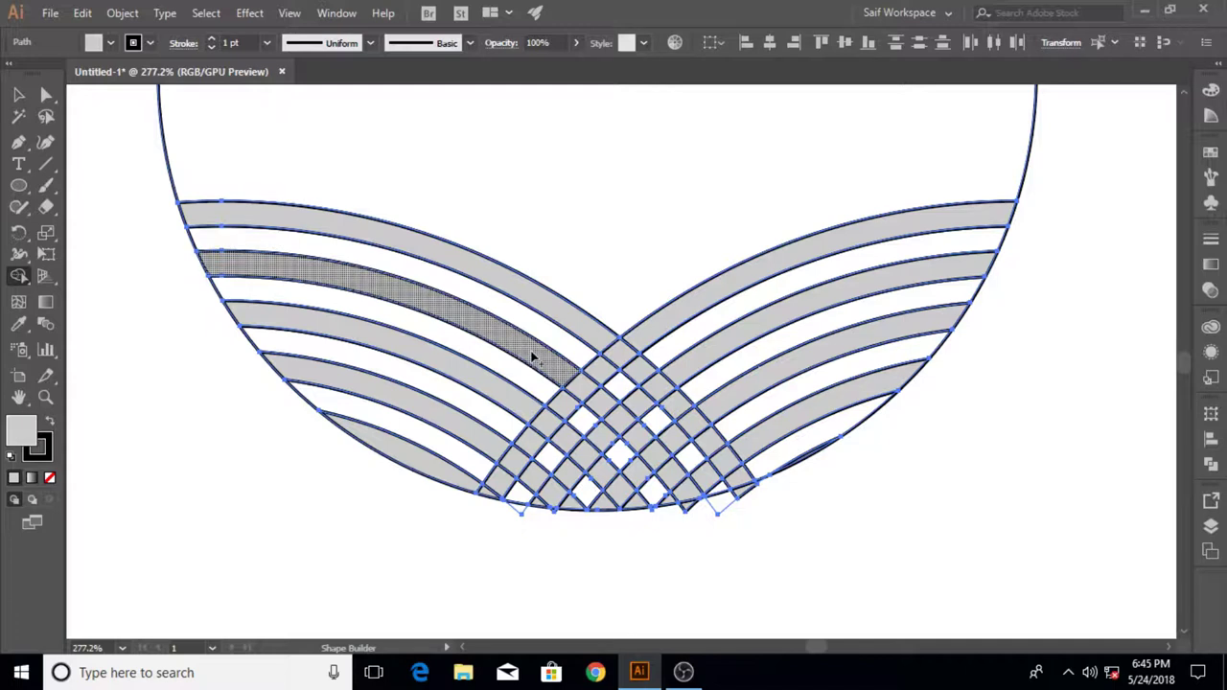
drag(533, 357, 692, 496)
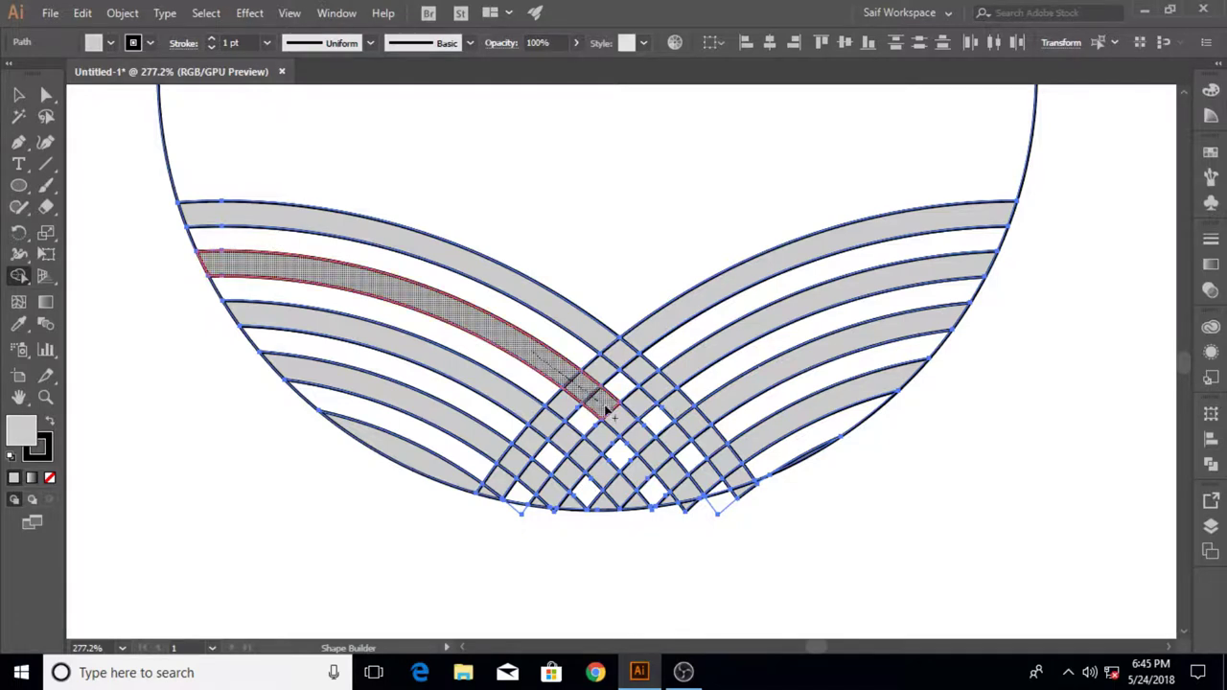
drag(515, 384, 669, 503)
drag(225, 292, 647, 506)
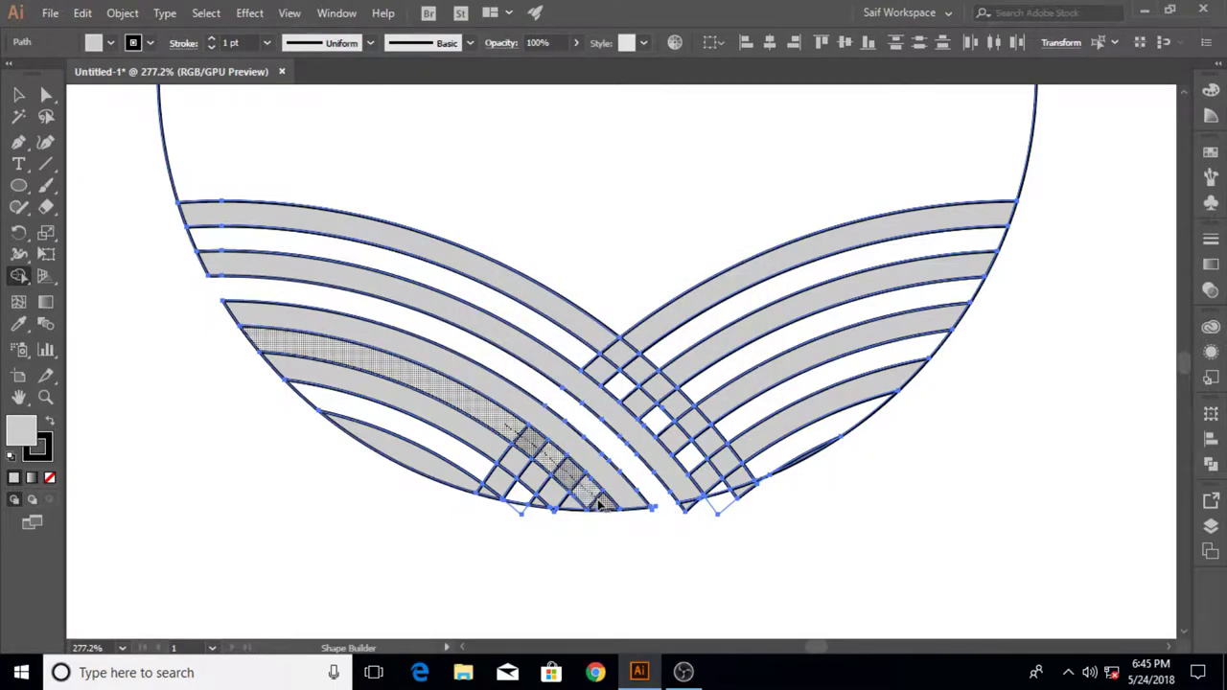
- Merge the remaining band cells and remove the top-left band and circle outline
drag(541, 456, 603, 506)
mouse_move(501, 448)
mouse_down()
mouse_move(573, 508)
mouse_move(488, 499)
mouse_up()
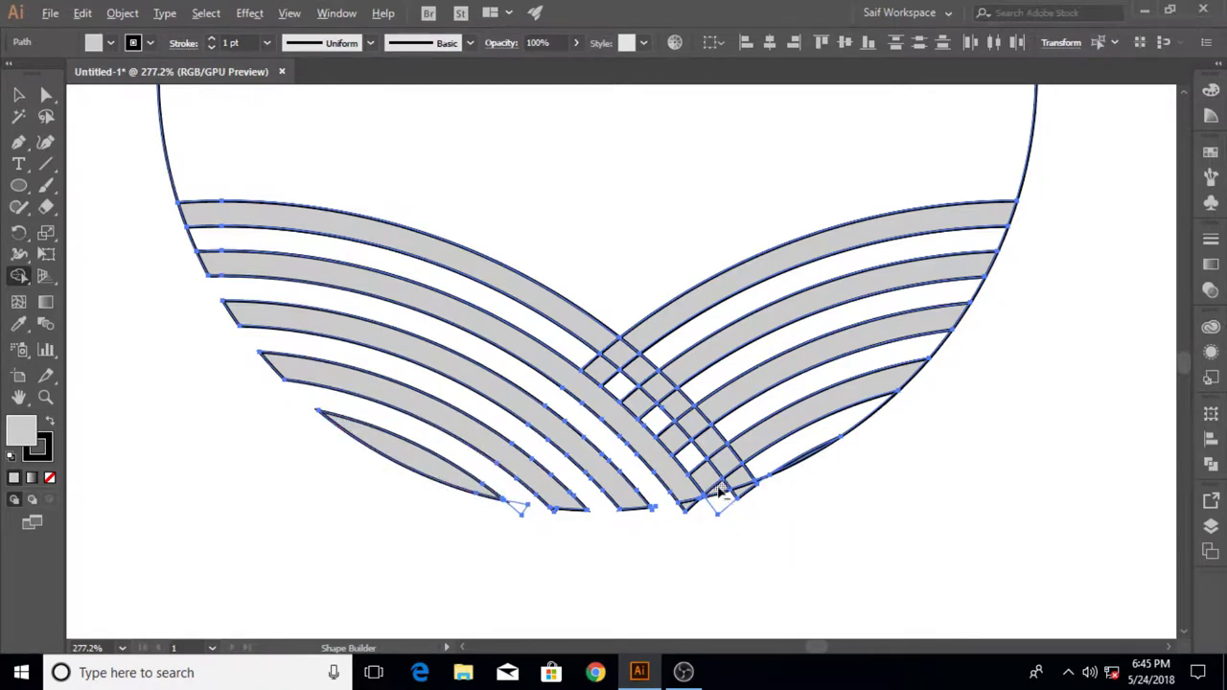
drag(709, 477, 589, 372)
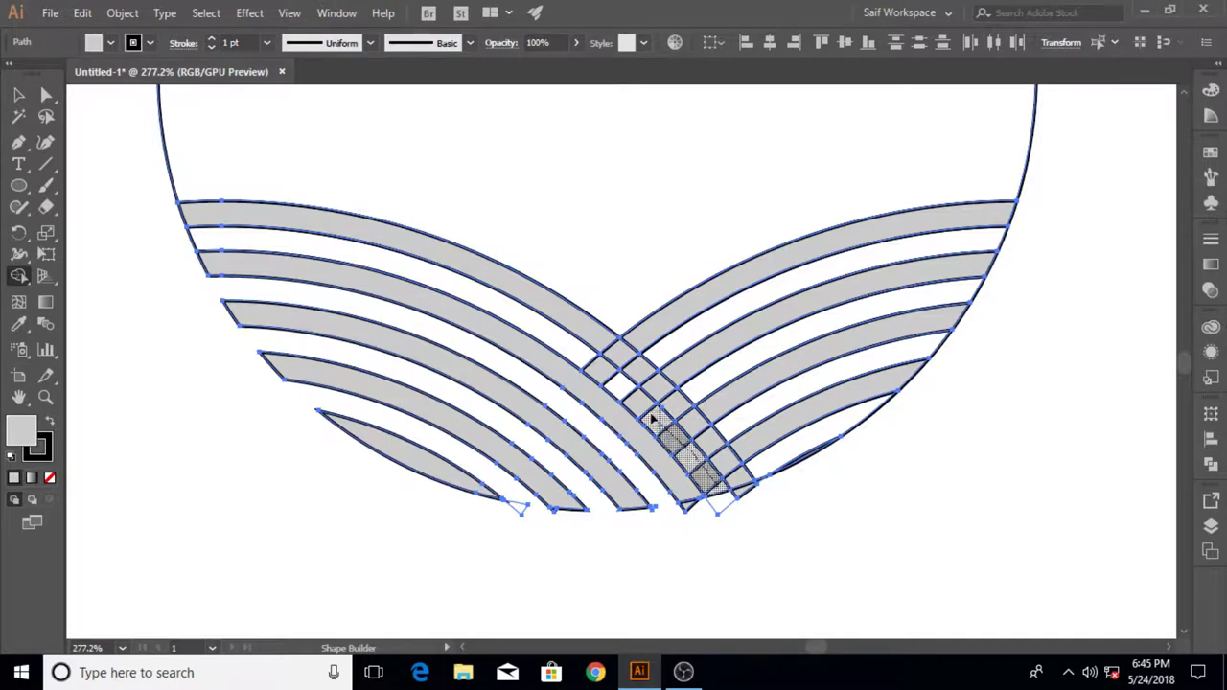
alt+click(581, 334)
alt+click(587, 307)
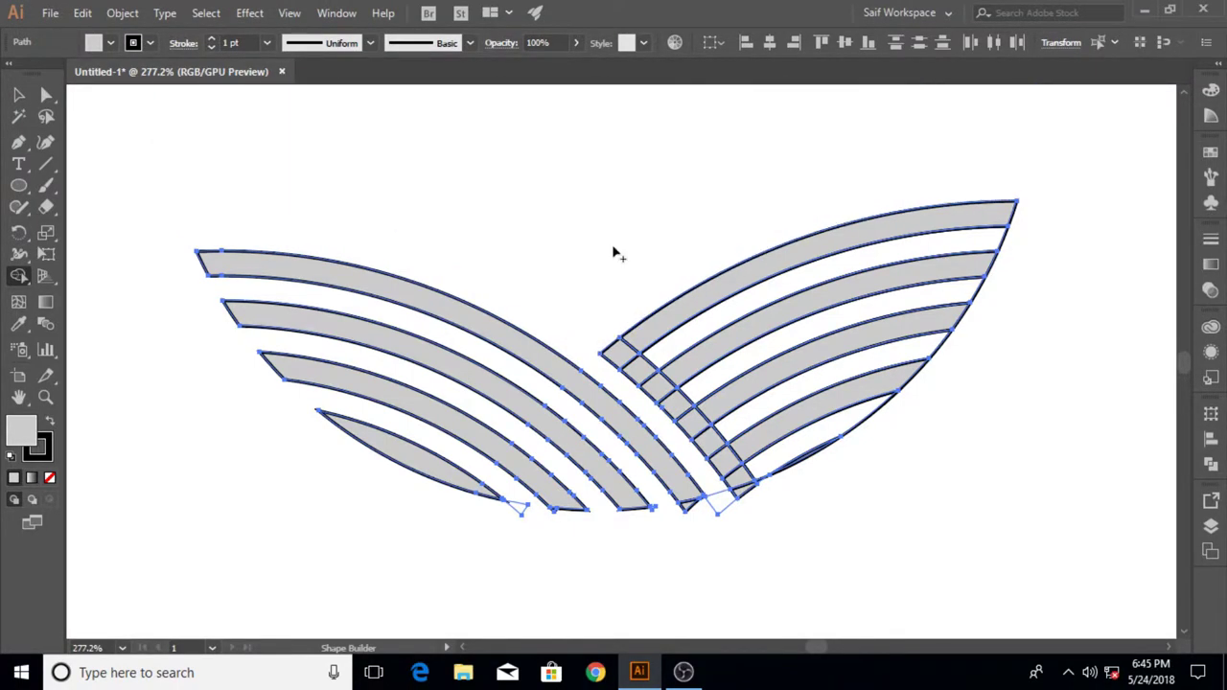
mouse_move(686, 307)
mouse_down()
mouse_move(624, 342)
mouse_move(683, 391)
mouse_move(739, 472)
mouse_move(713, 509)
mouse_up()
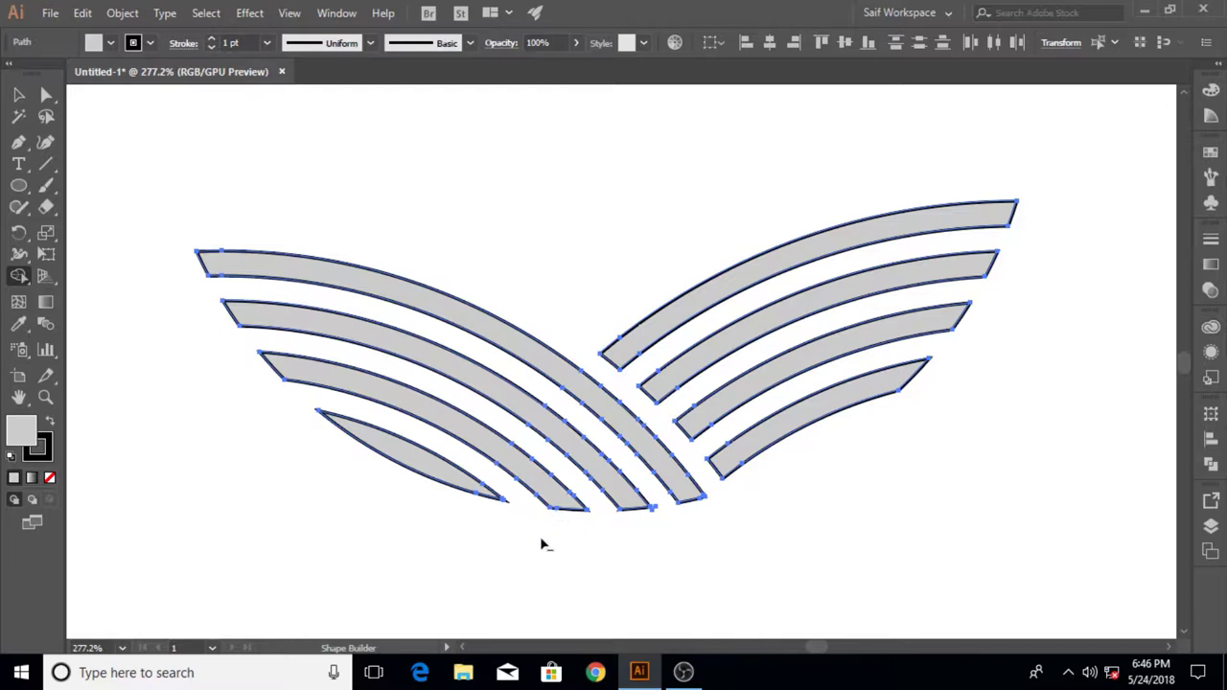
- Undo the accidental band removal and zoom out to see all the stripes
alt+click(652, 509)
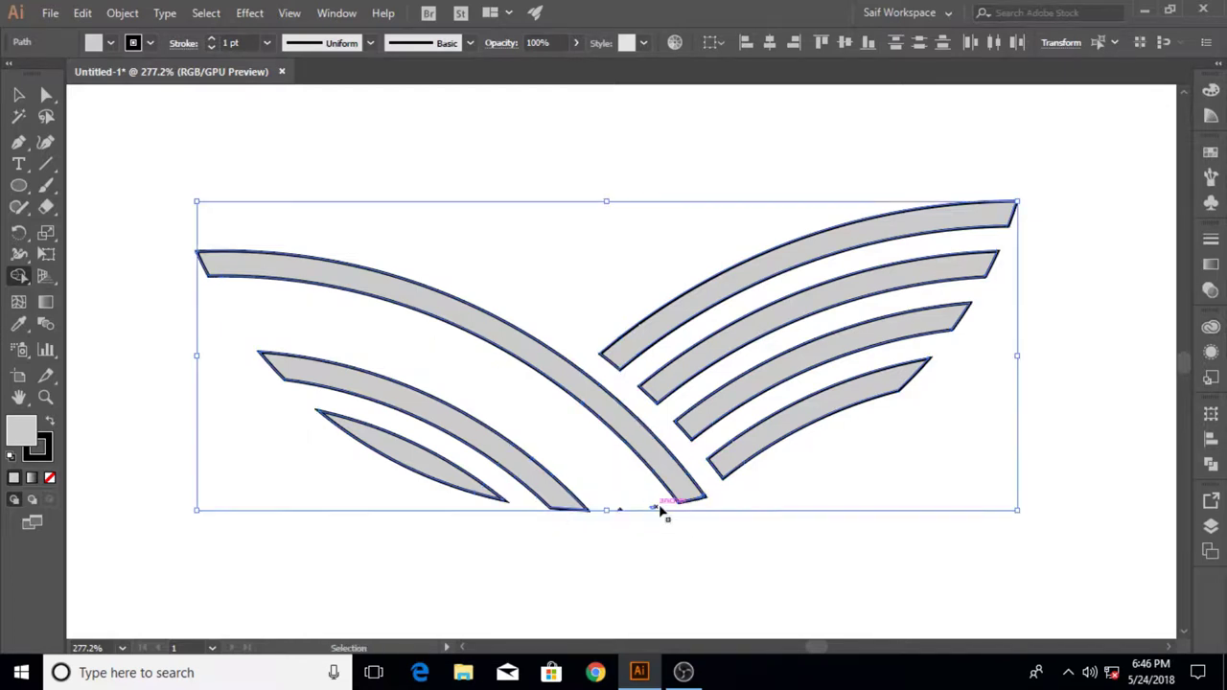
key(ctrl+z)
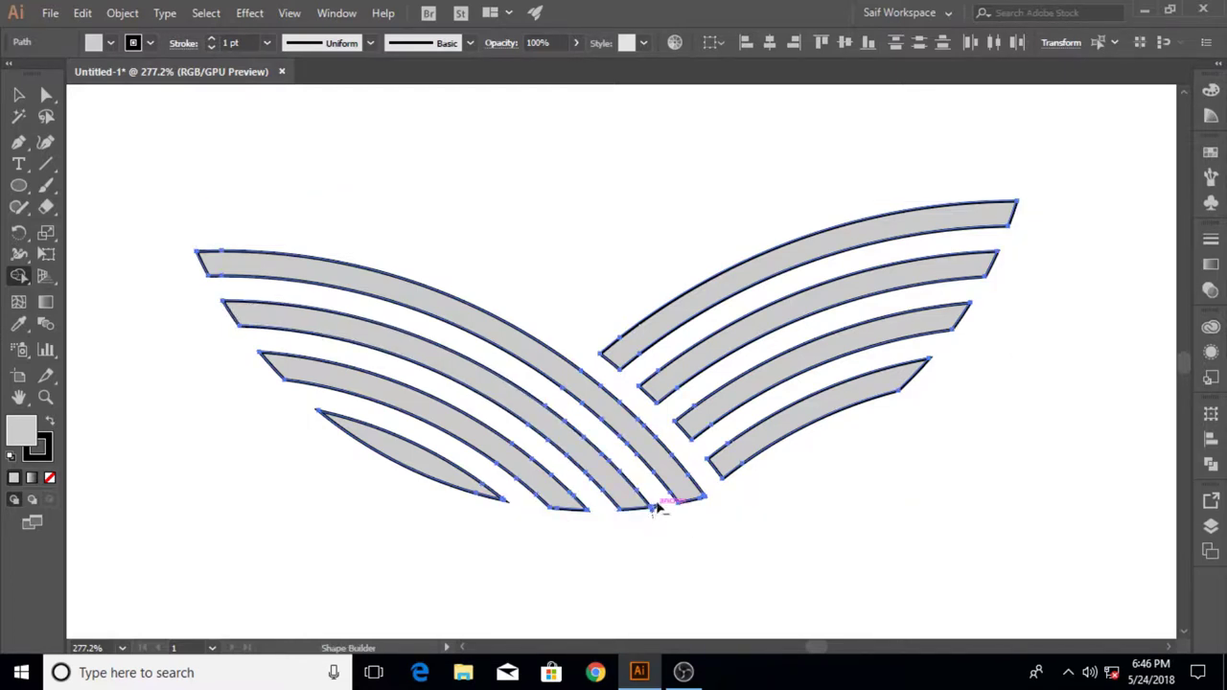
click(17, 96)
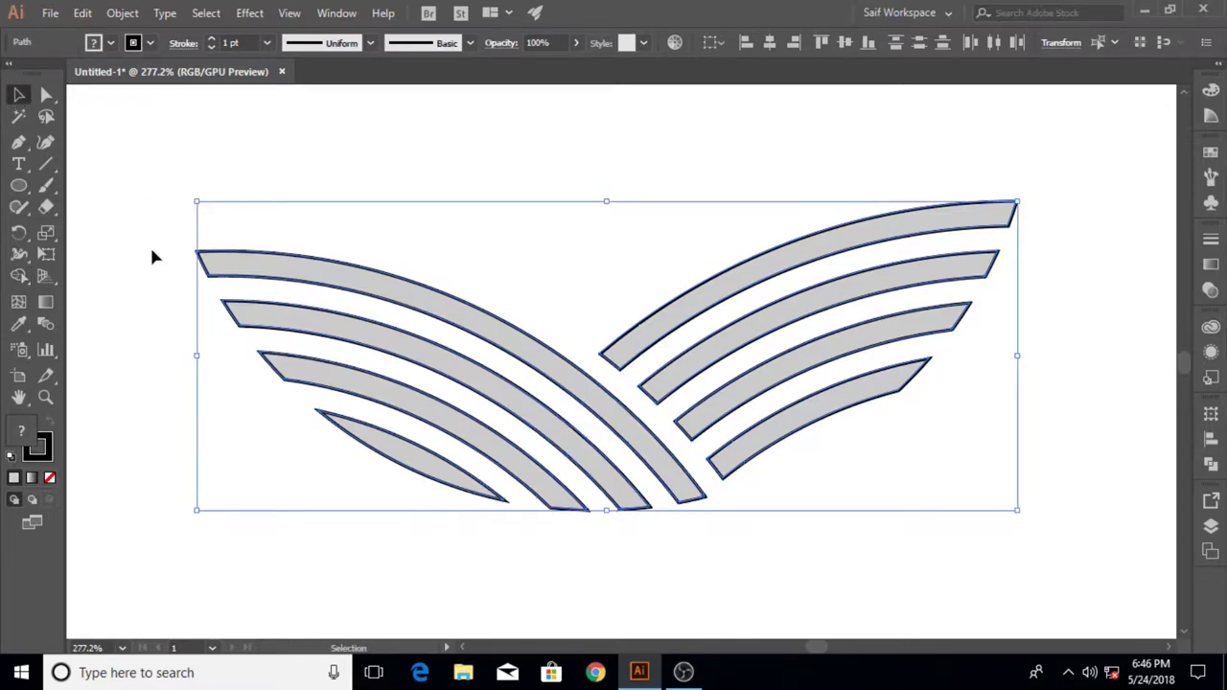
click(153, 255)
click(45, 397)
alt+click(766, 370)
drag(641, 295, 540, 470)
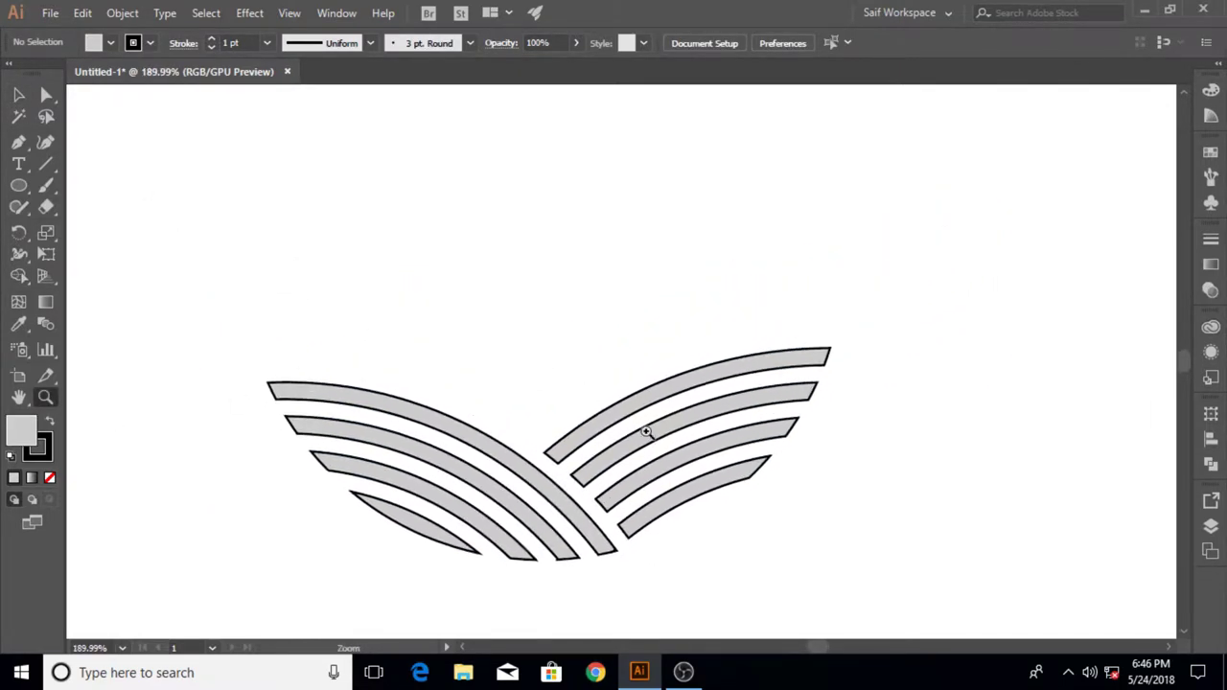
- Fill the four left-wing stripes blue and the right-wing stripes cyan
click(16, 95)
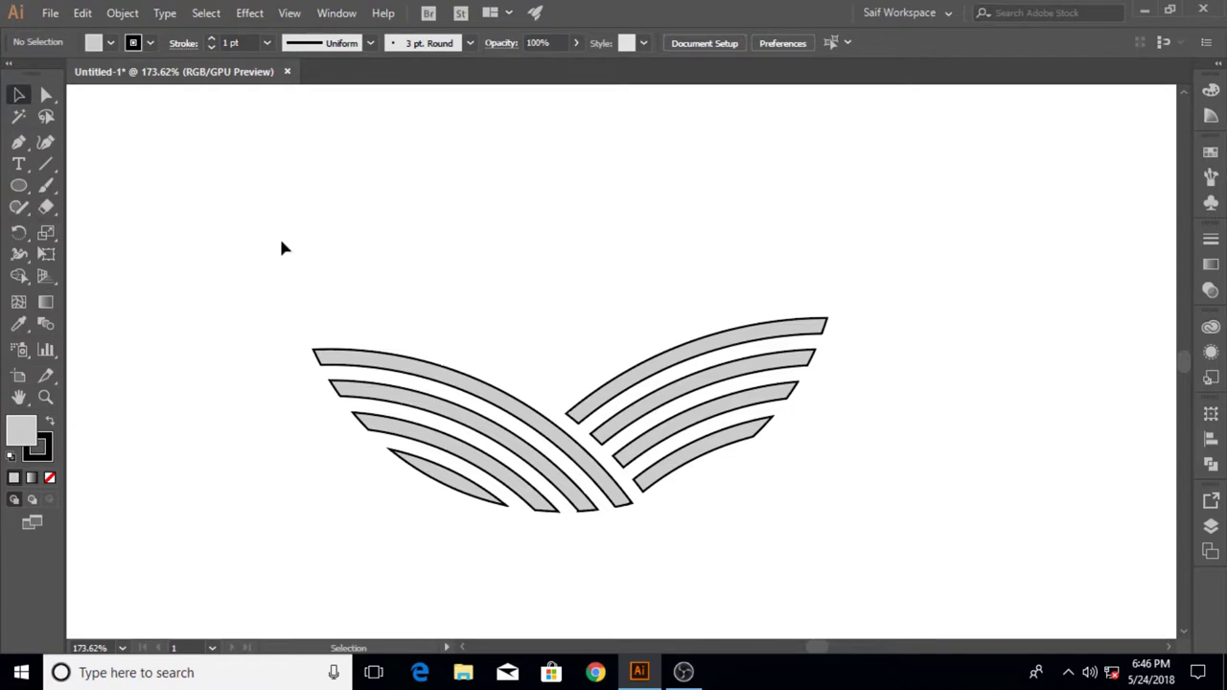
drag(402, 464, 472, 540)
click(110, 44)
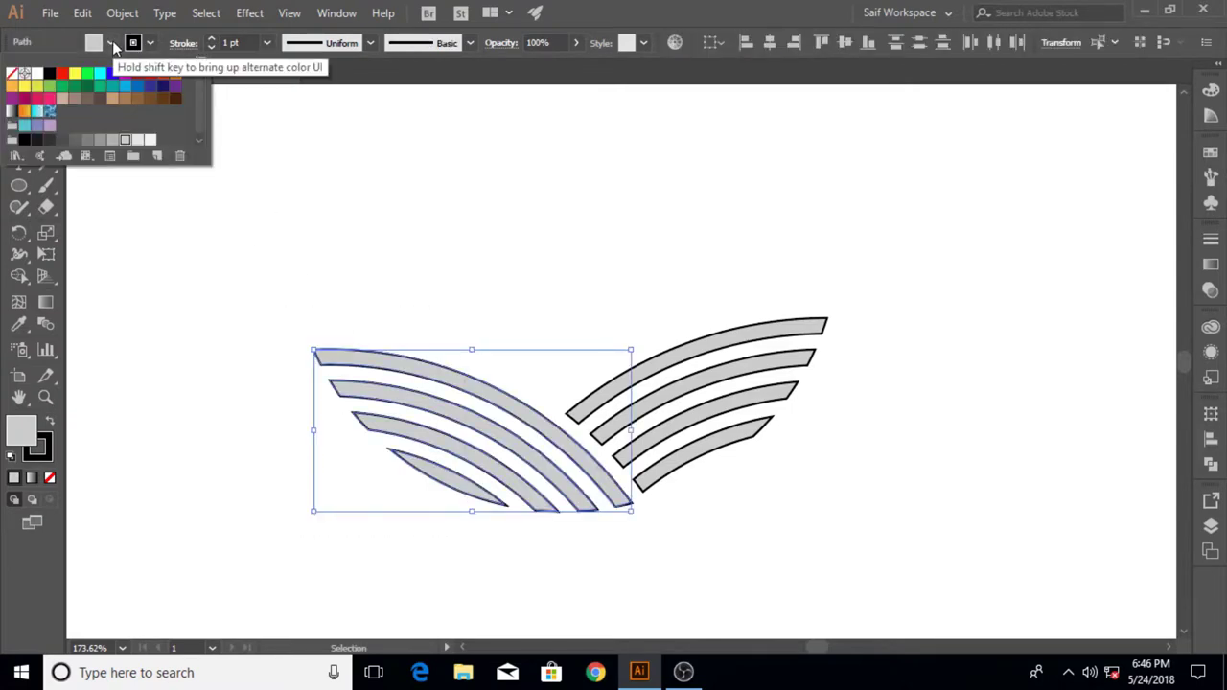
click(134, 83)
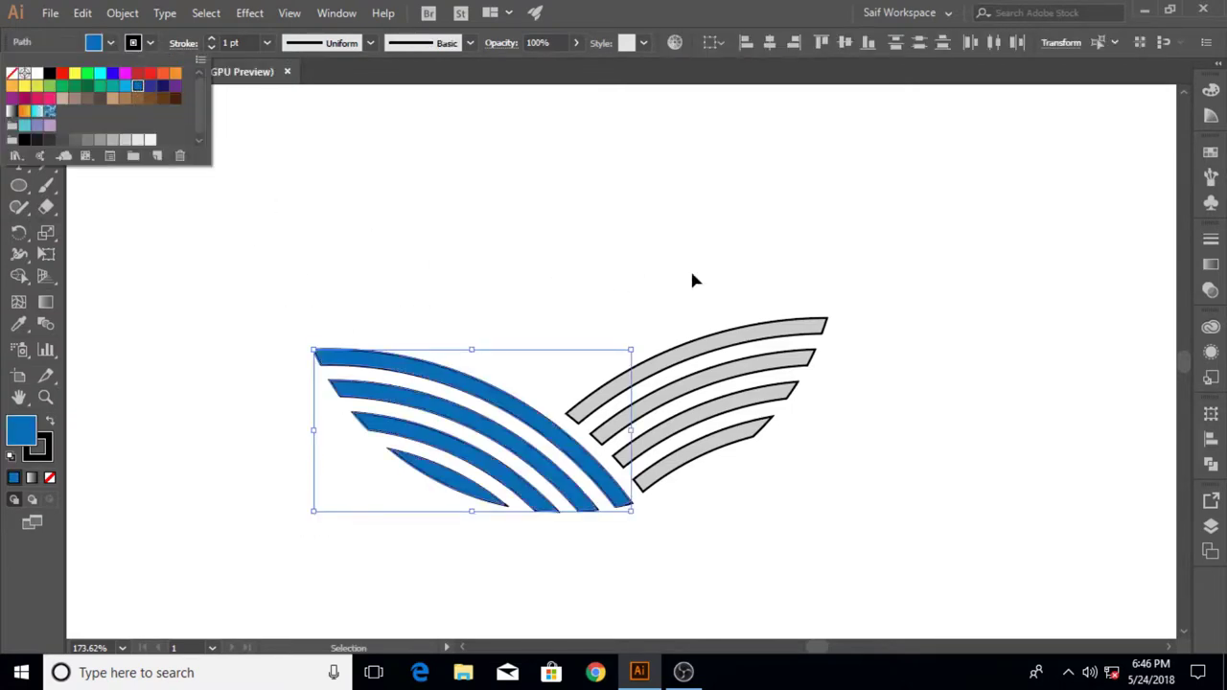
click(792, 389)
click(112, 43)
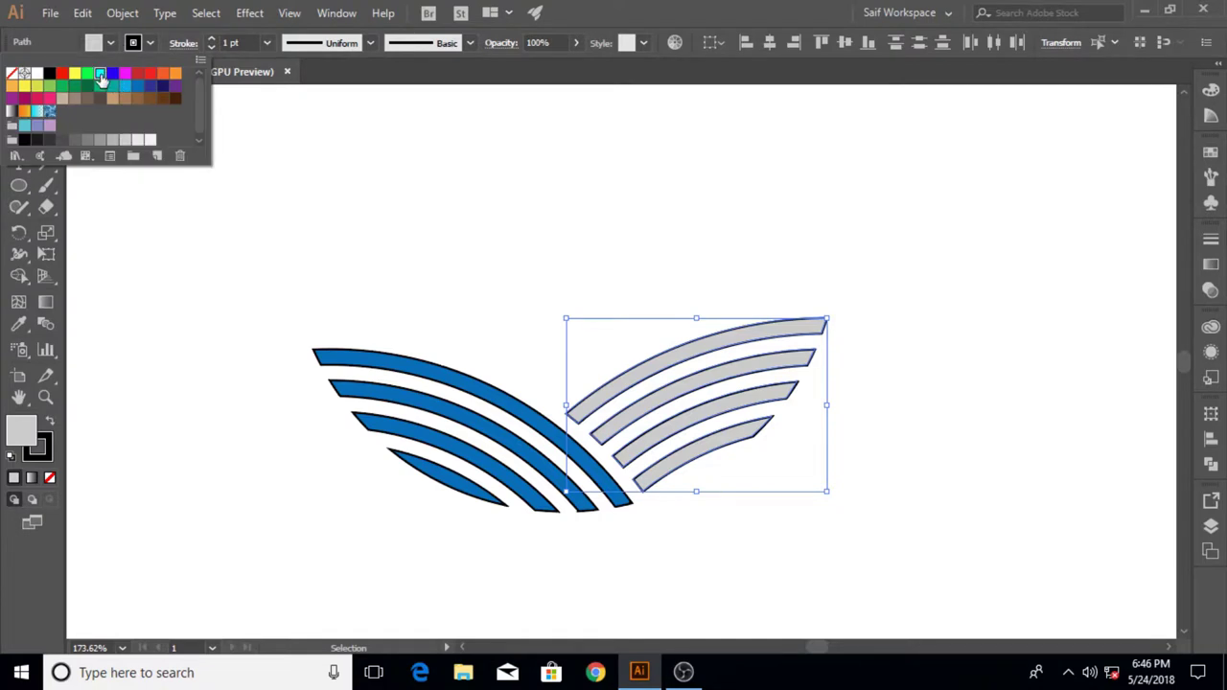
click(101, 75)
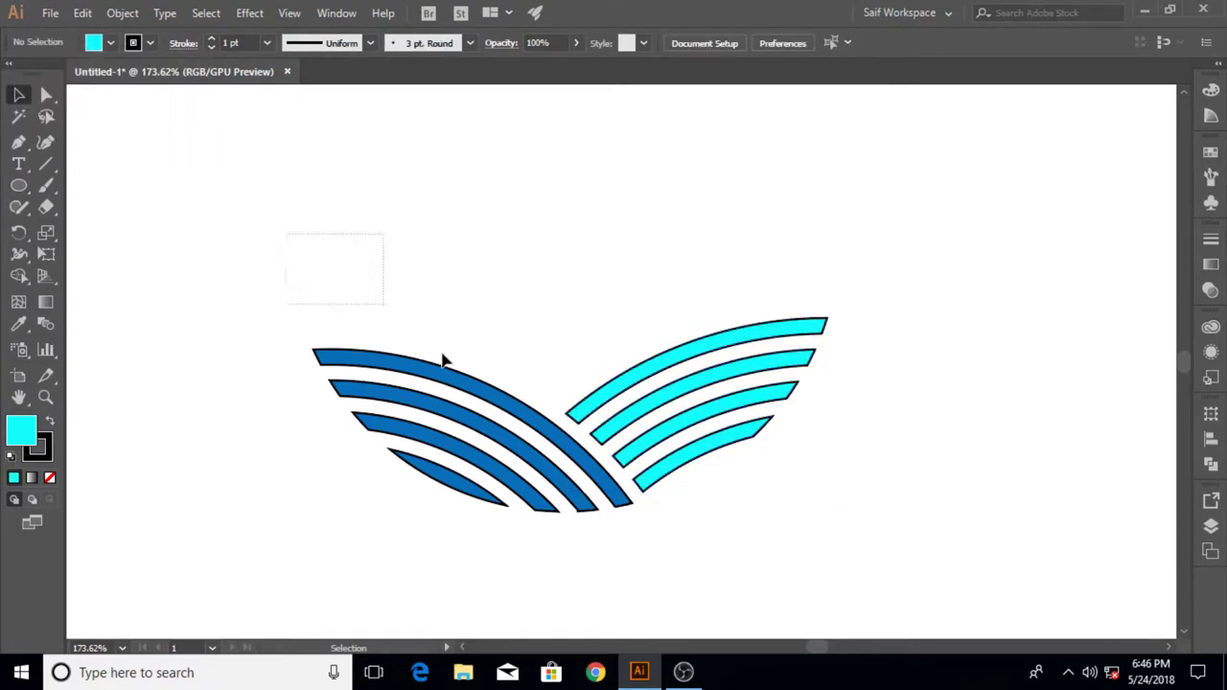
drag(443, 360, 422, 374)
click(196, 437)
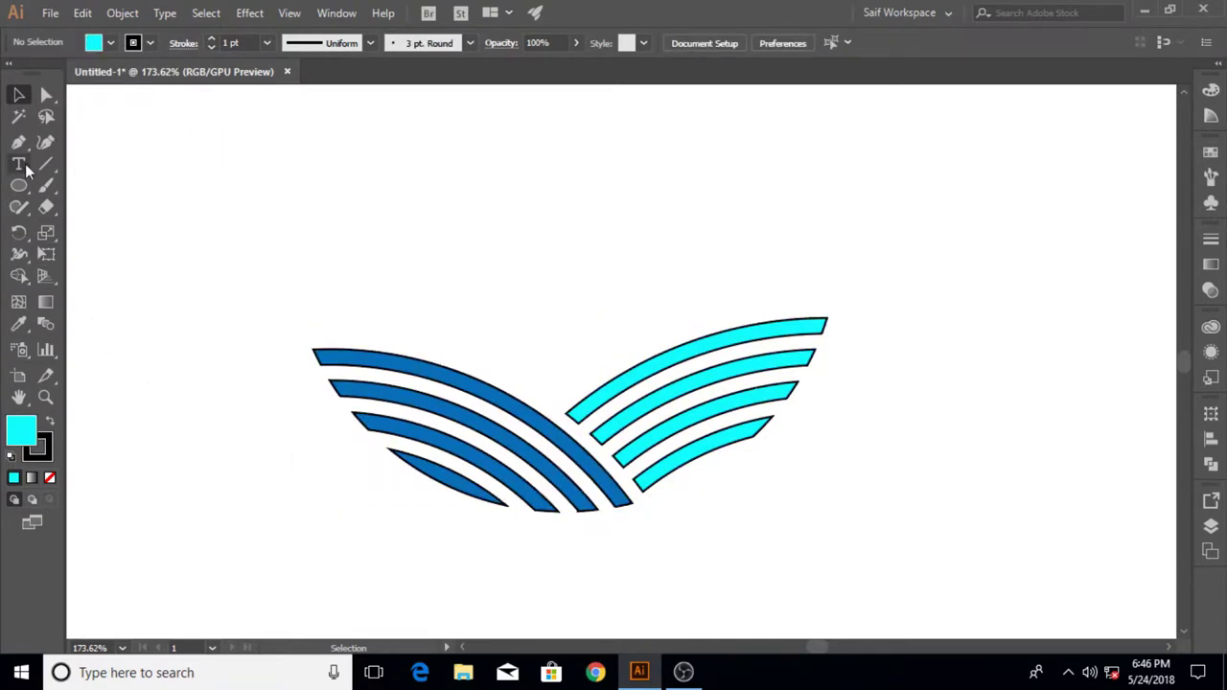
- Draw a square above the wings' meeting point and add a top-middle anchor
drag(18, 186, 87, 183)
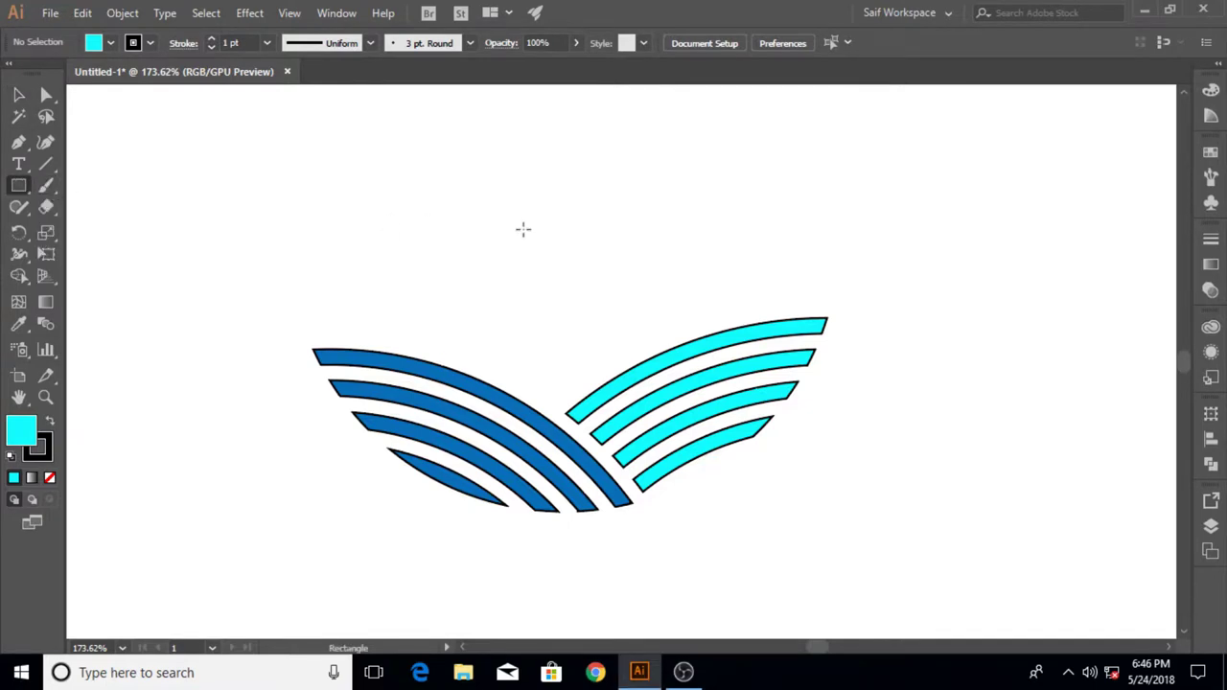
drag(520, 228, 701, 374)
click(19, 94)
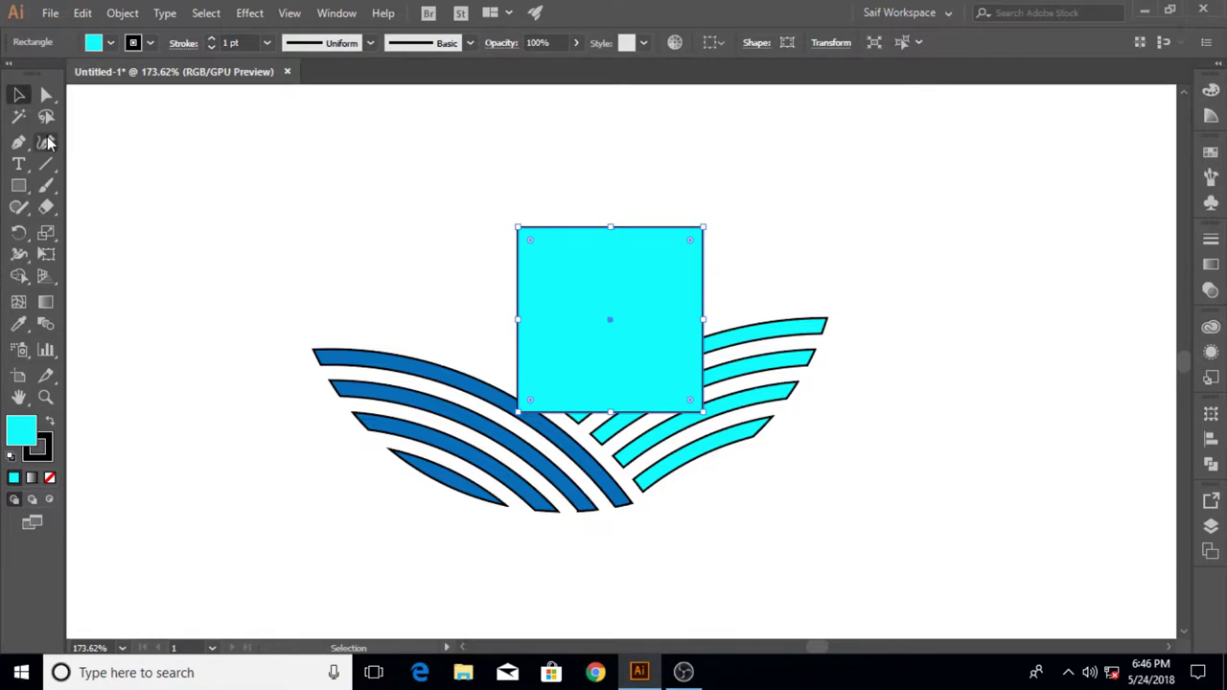
click(19, 141)
click(611, 228)
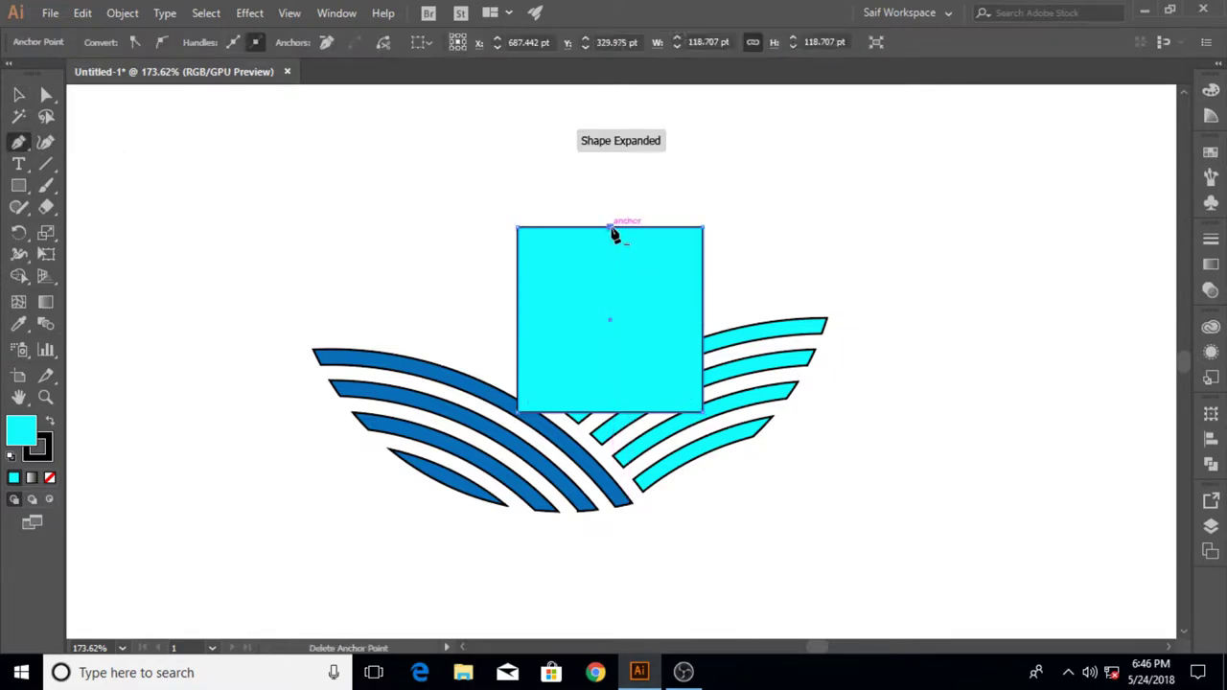
click(18, 94)
click(611, 228)
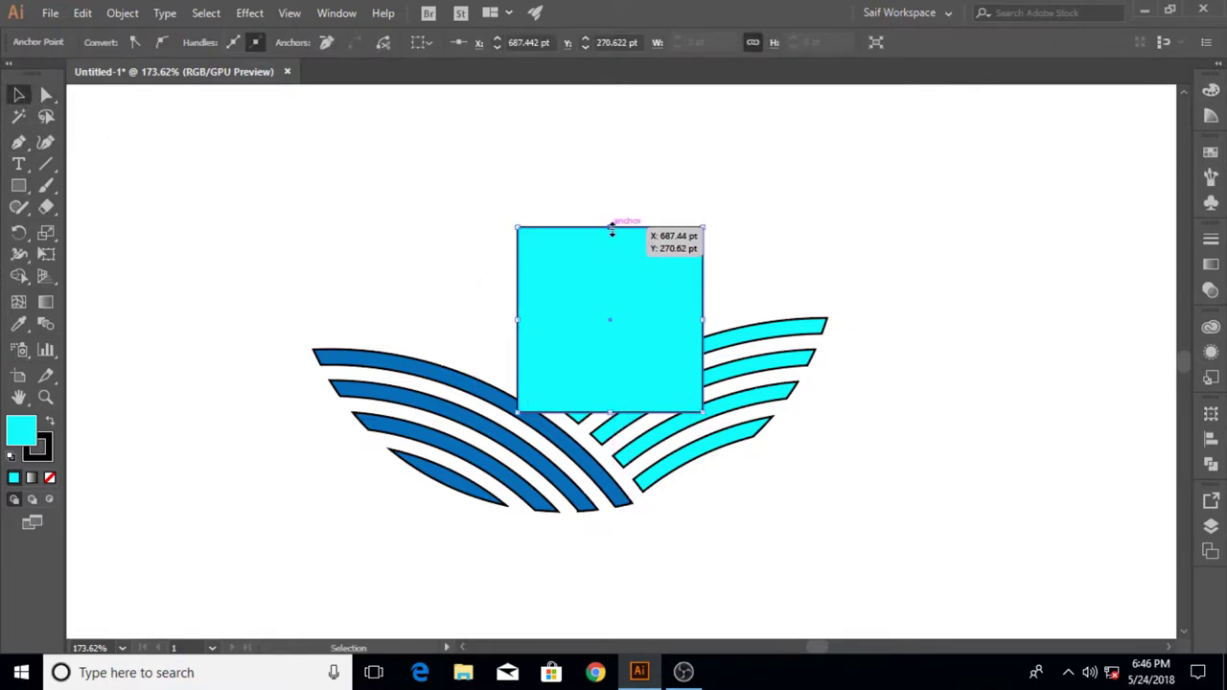
drag(611, 228, 612, 213)
- Pull the top-middle anchor up into a peak and move the block between the wings
click(46, 96)
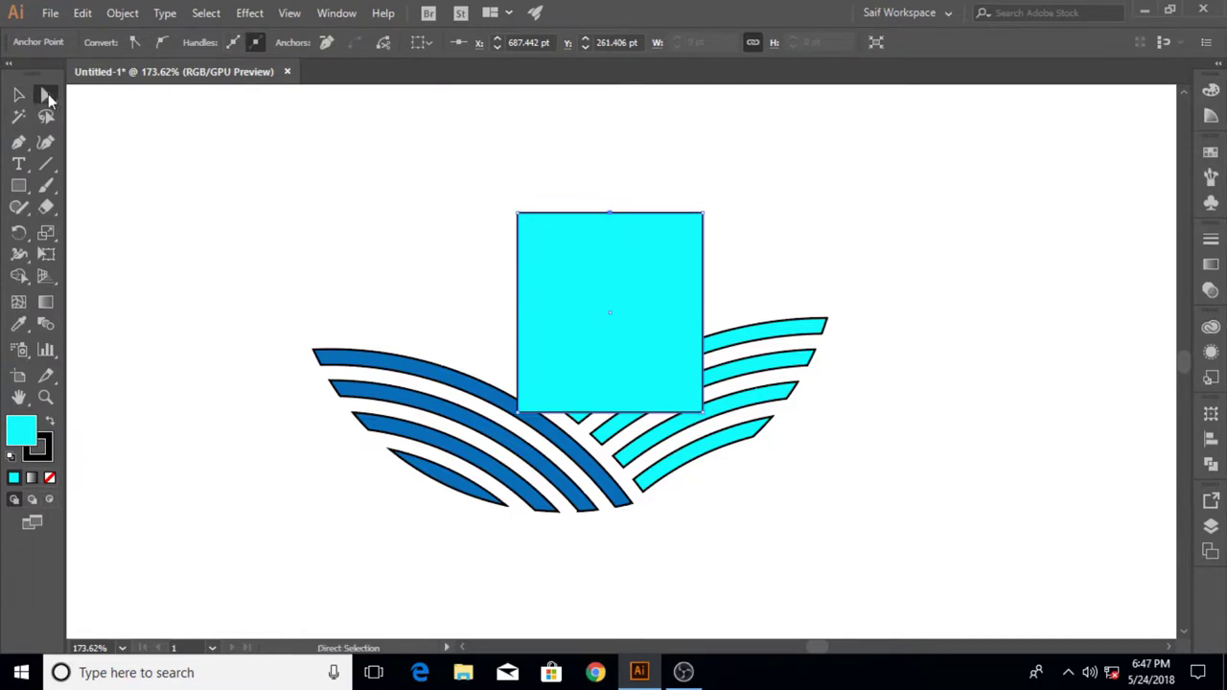
click(611, 214)
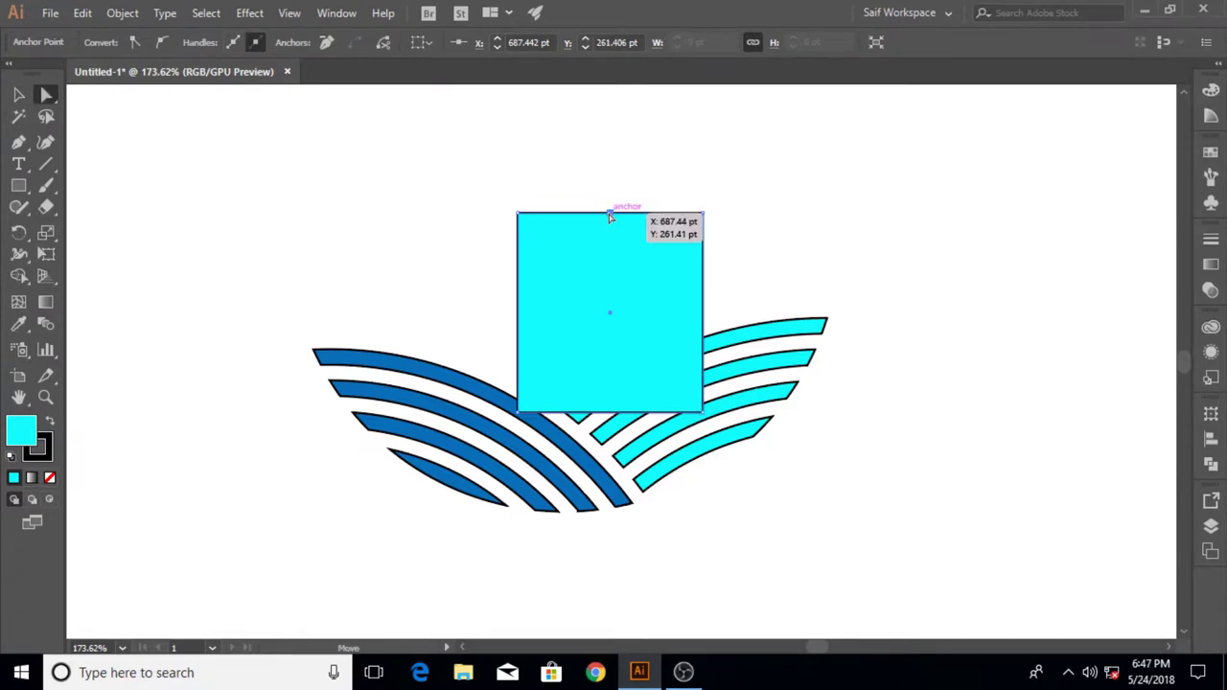
drag(611, 213, 612, 183)
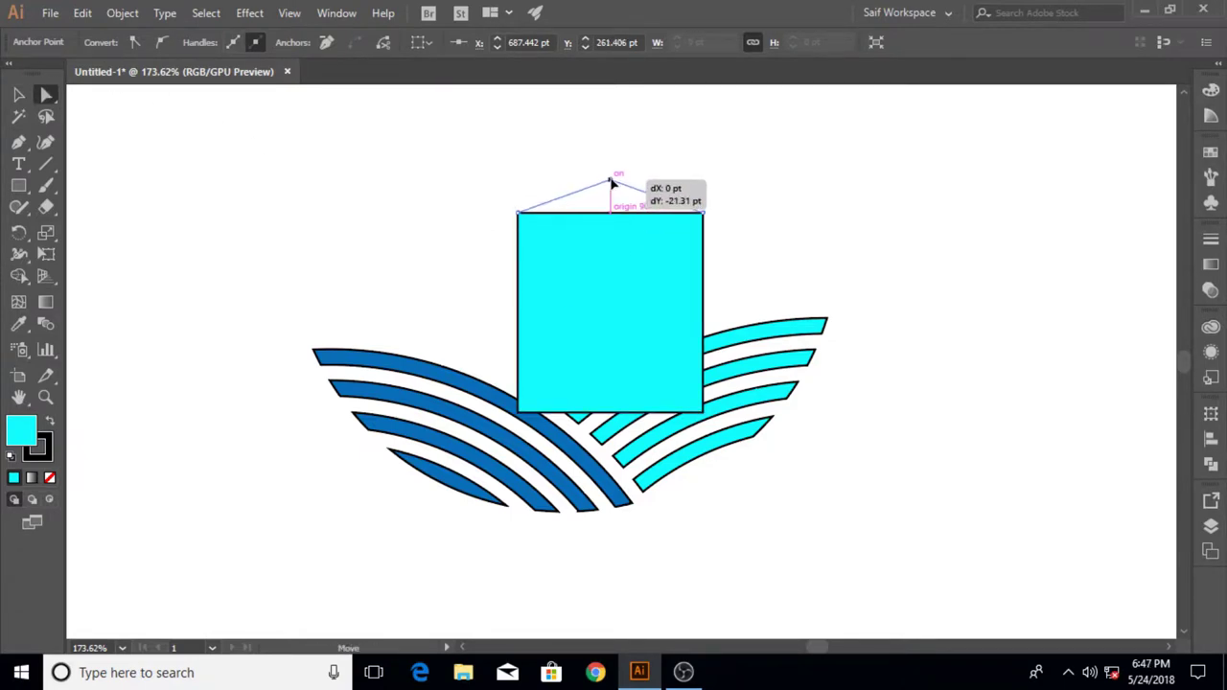
drag(612, 182, 610, 175)
click(19, 96)
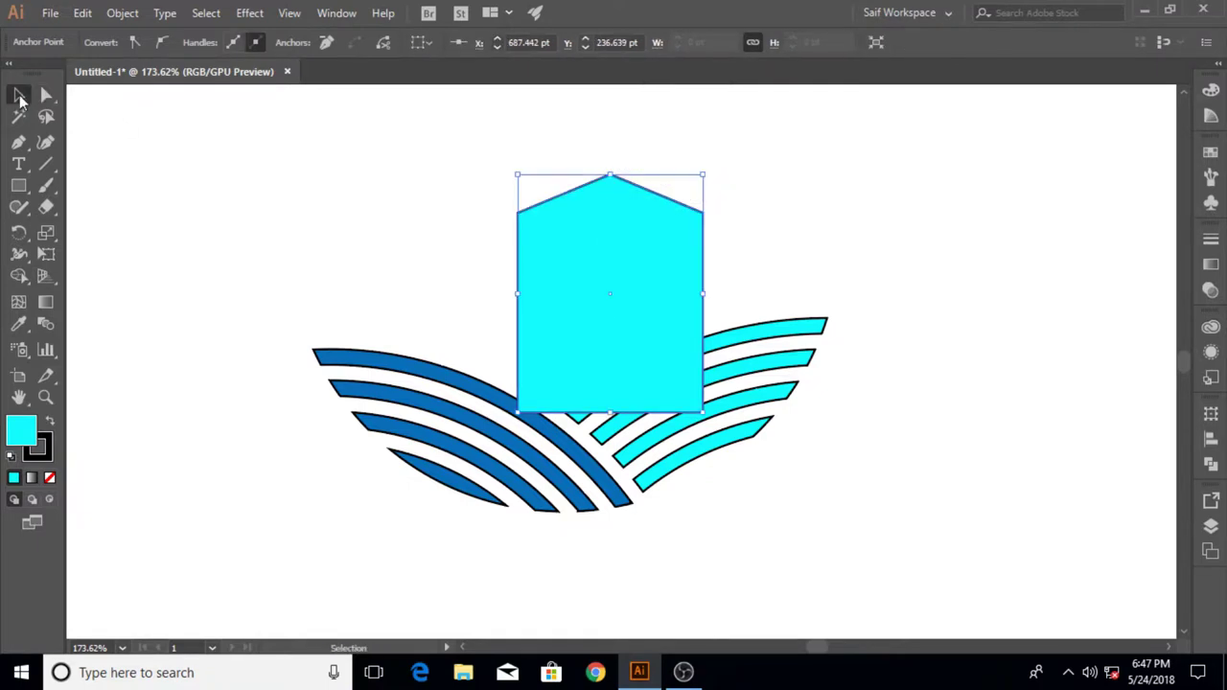
drag(535, 288, 503, 385)
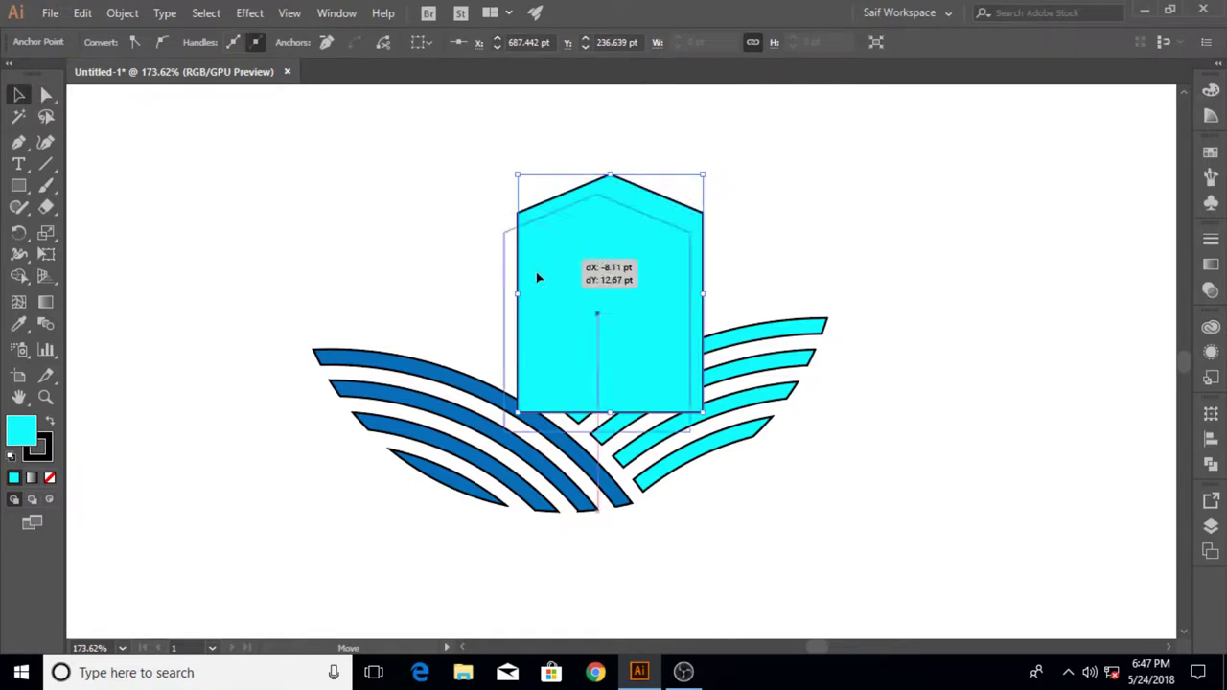
click(242, 237)
click(21, 187)
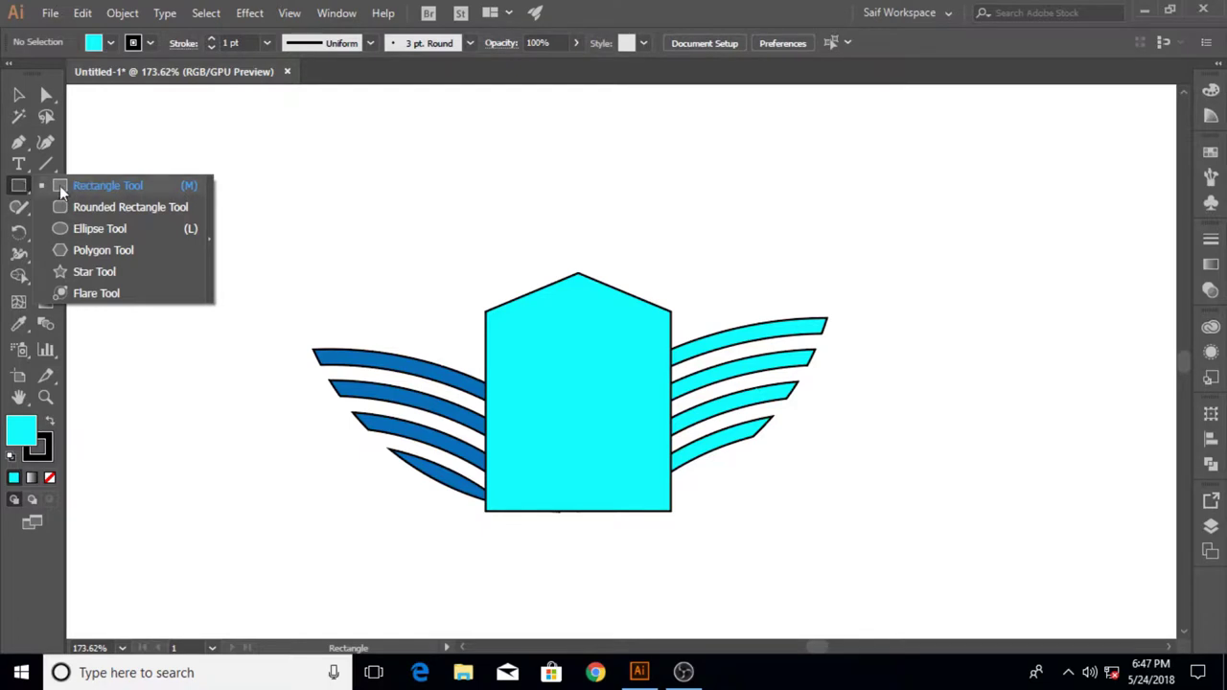
- Draw a cyan rectangle over the peaked block's top and position it
click(59, 185)
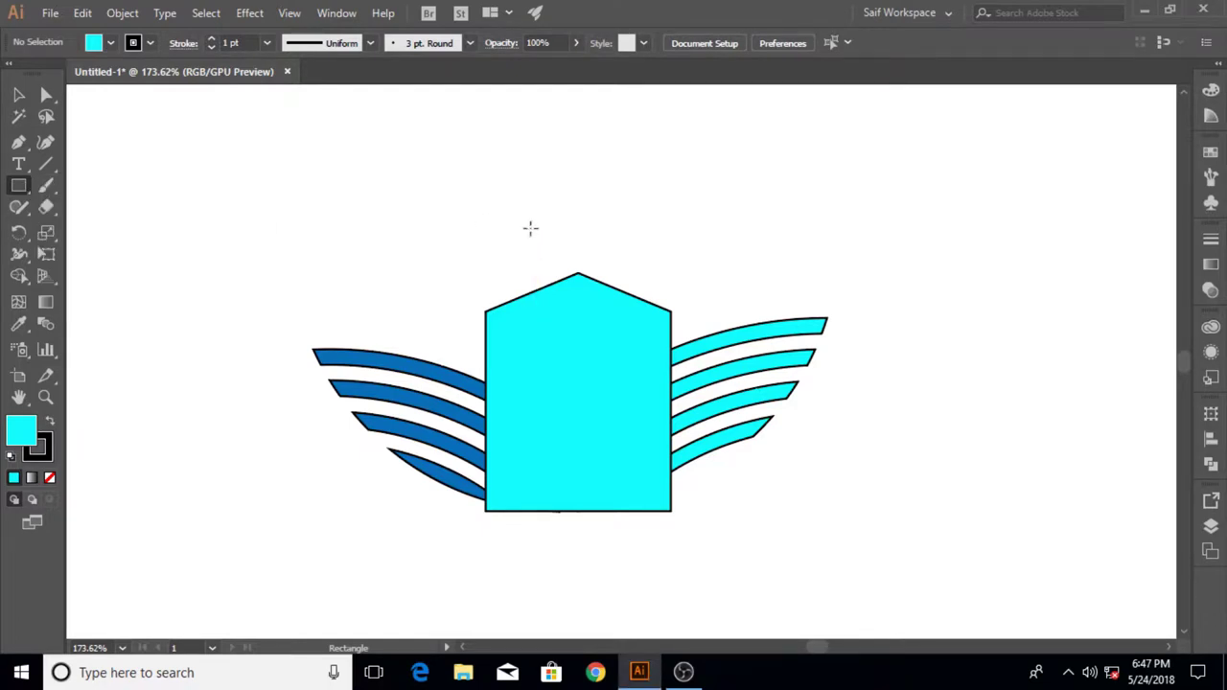
drag(506, 232, 649, 316)
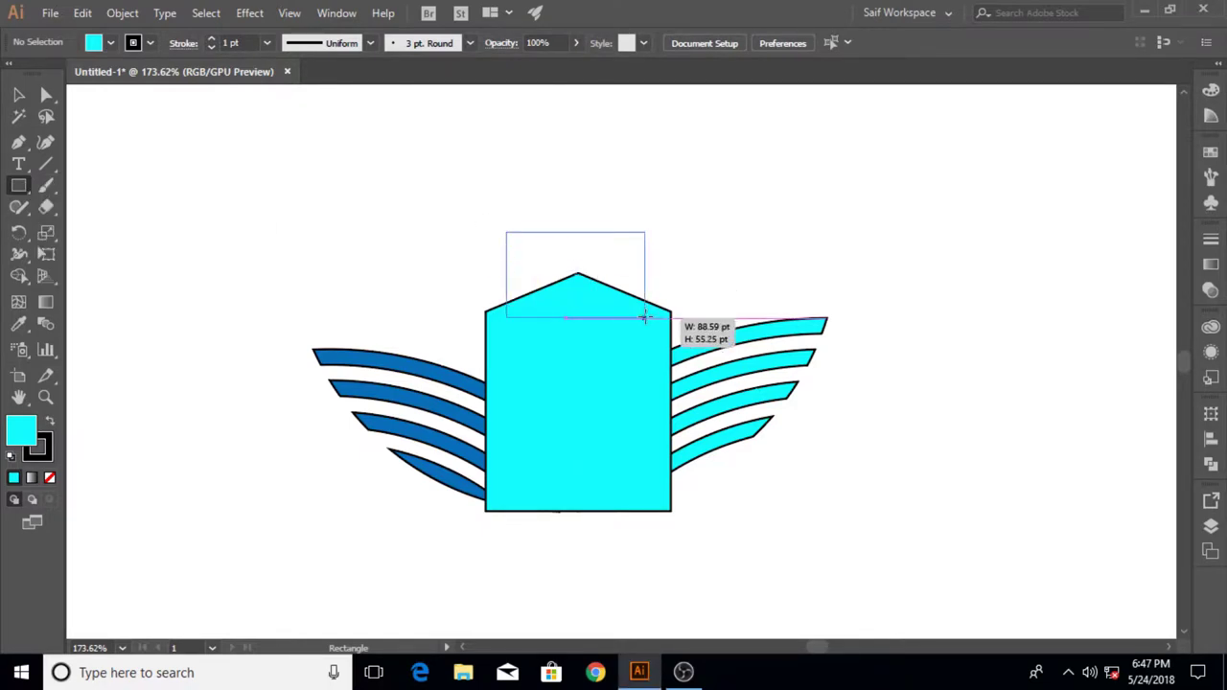
key(v)
drag(548, 246, 579, 259)
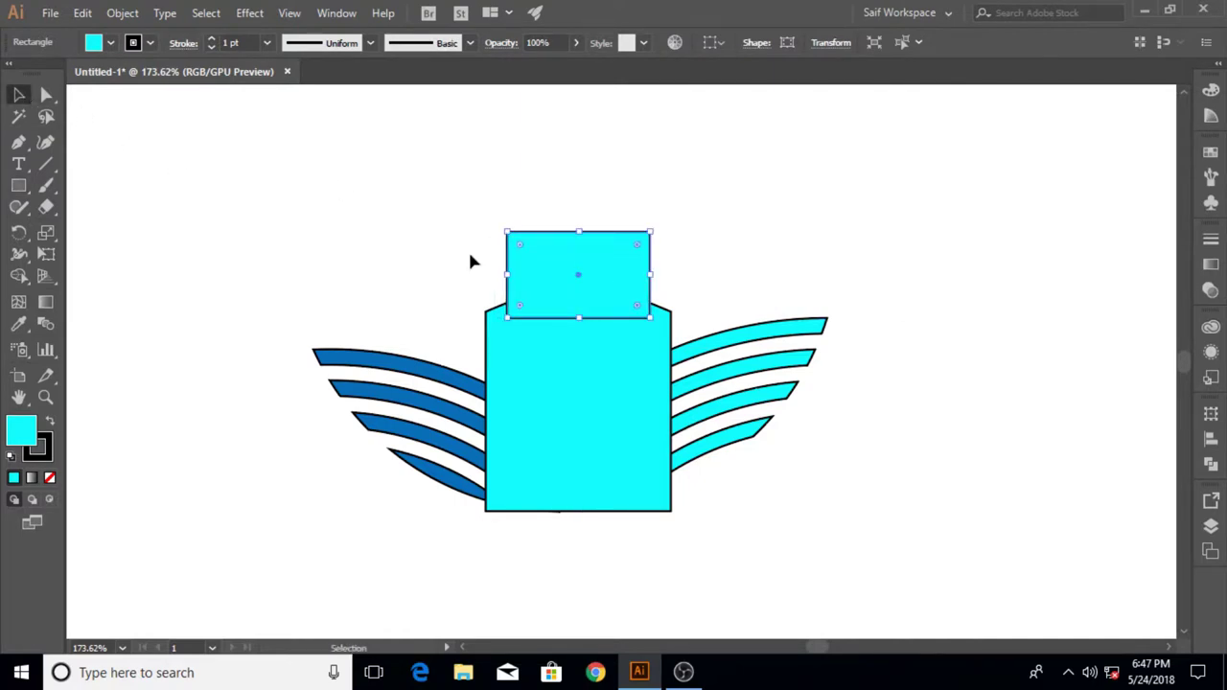
- Bring the peaked body to front and lower the rectangle behind it
click(591, 358)
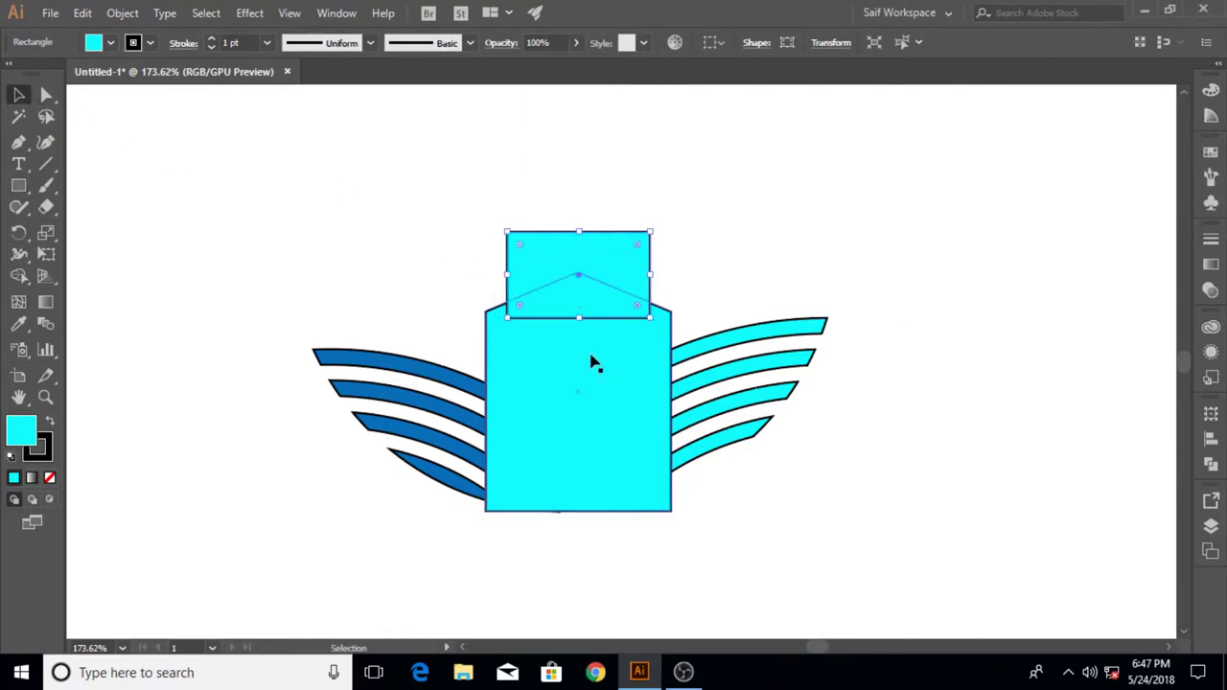
right_click(592, 362)
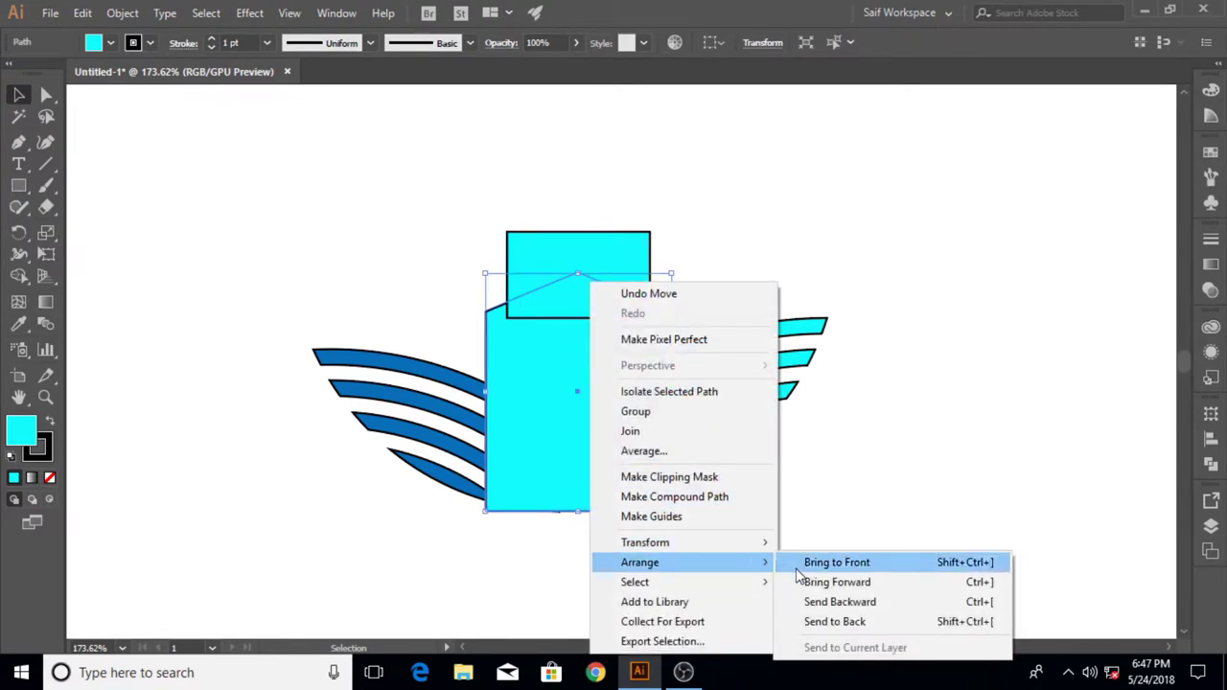
click(810, 563)
click(894, 431)
drag(583, 259, 585, 272)
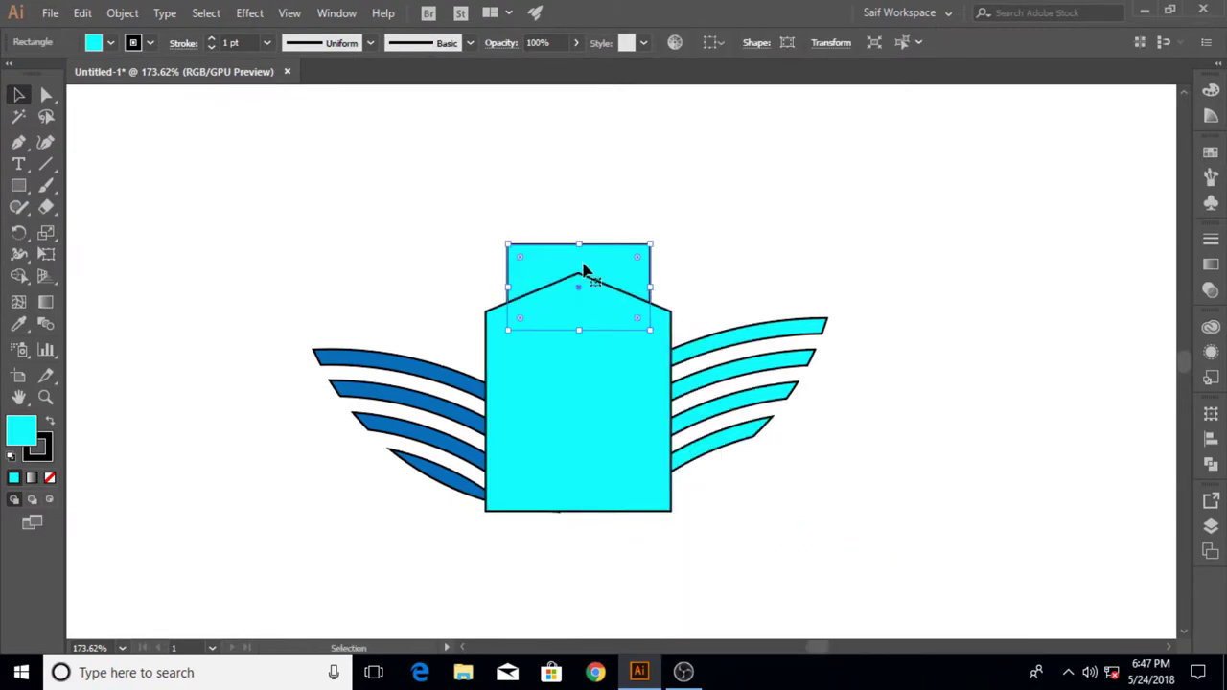
click(405, 220)
key(m)
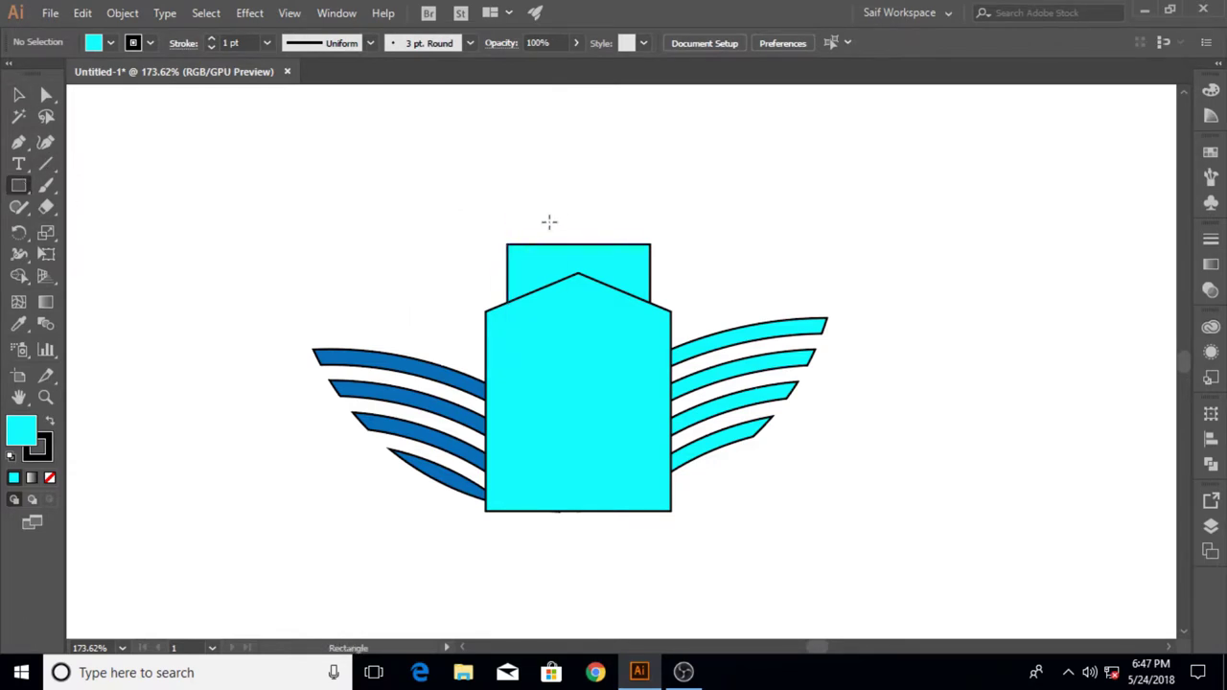
- Draw a small rectangle above the upper deck and slant one corner
drag(577, 224, 543, 252)
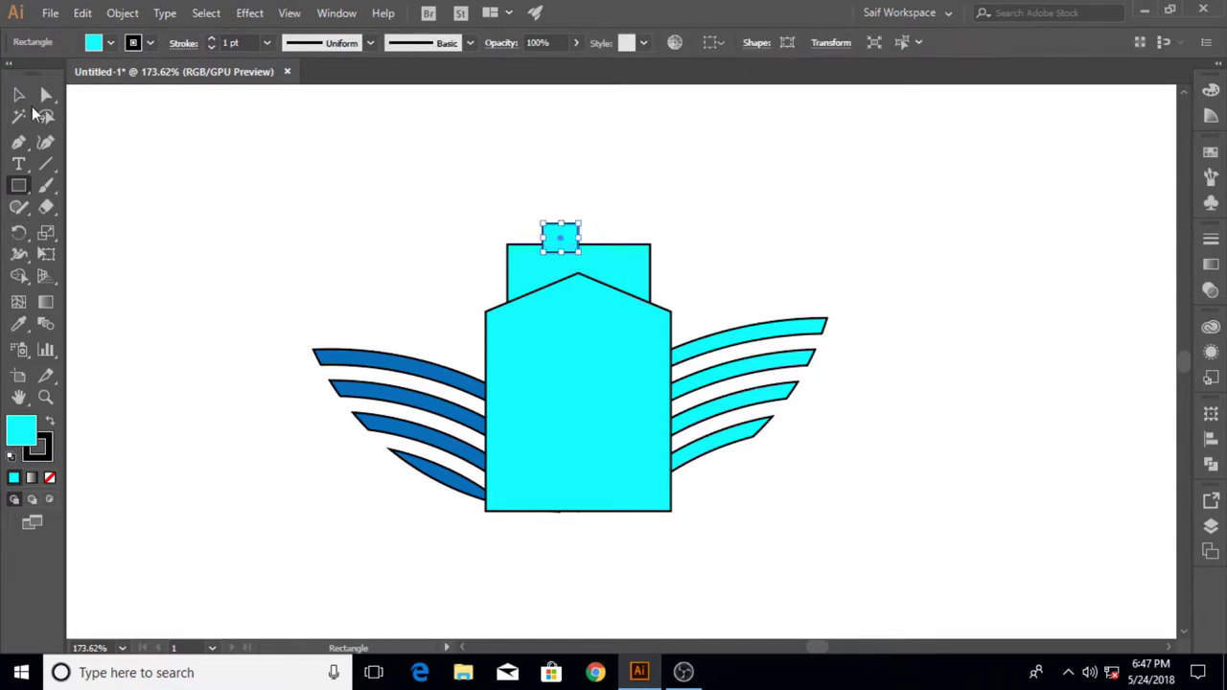
key(a)
click(480, 230)
drag(542, 227, 551, 227)
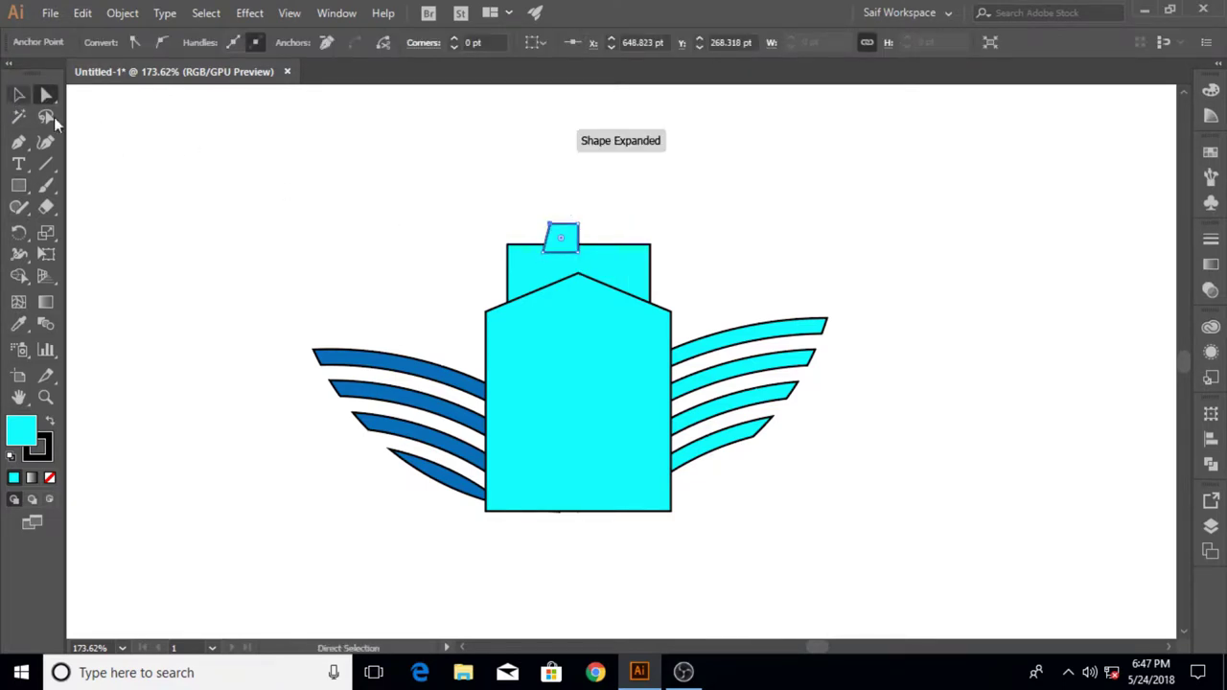
key(v)
- Reflect the slanted piece, undoing an accidental widening and exiting isolation mode
right_click(565, 238)
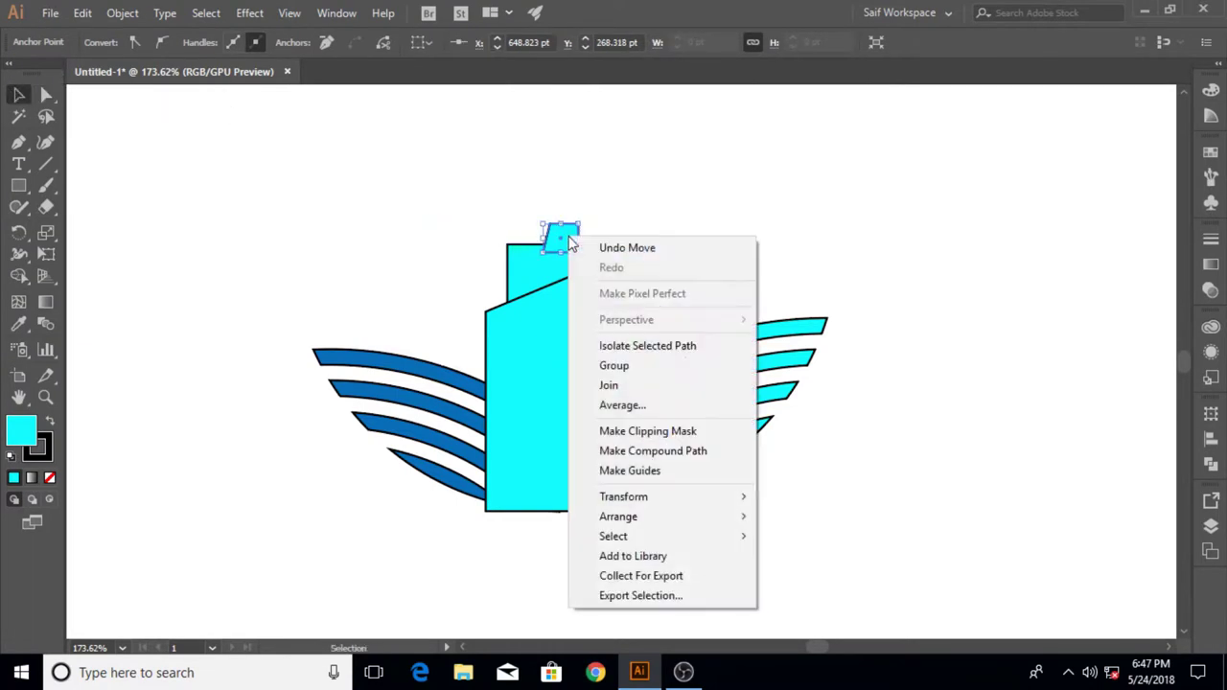
mouse_move(624, 496)
click(816, 560)
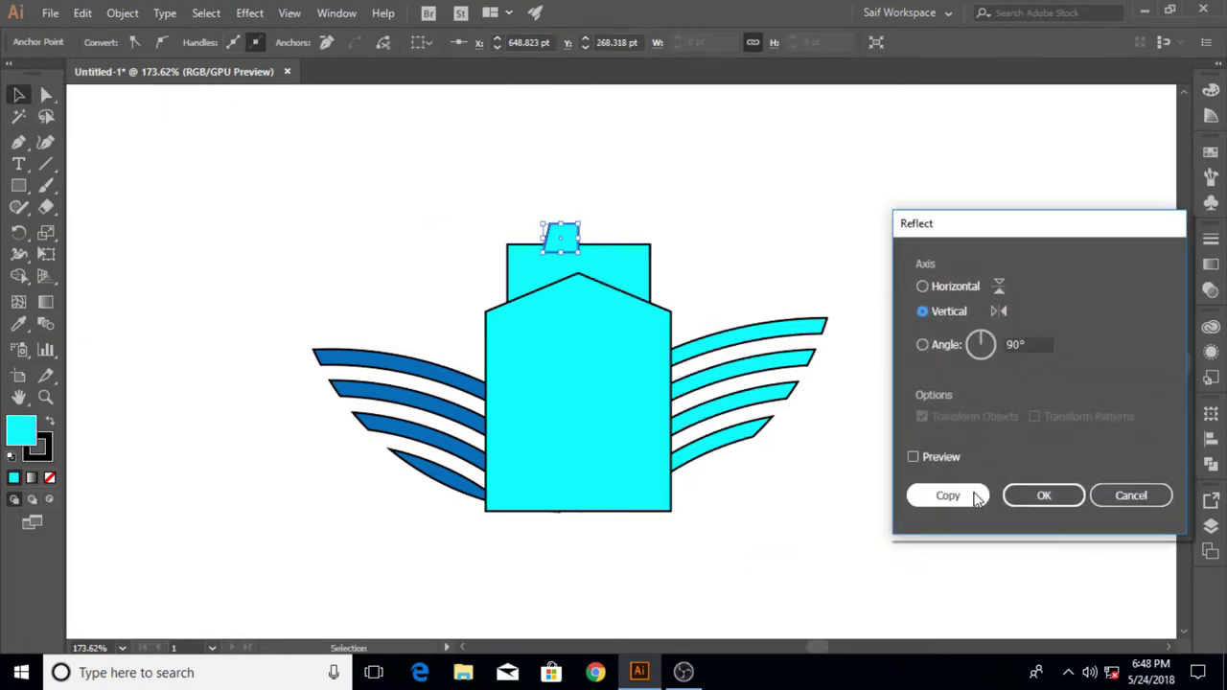
click(907, 493)
drag(580, 251, 629, 247)
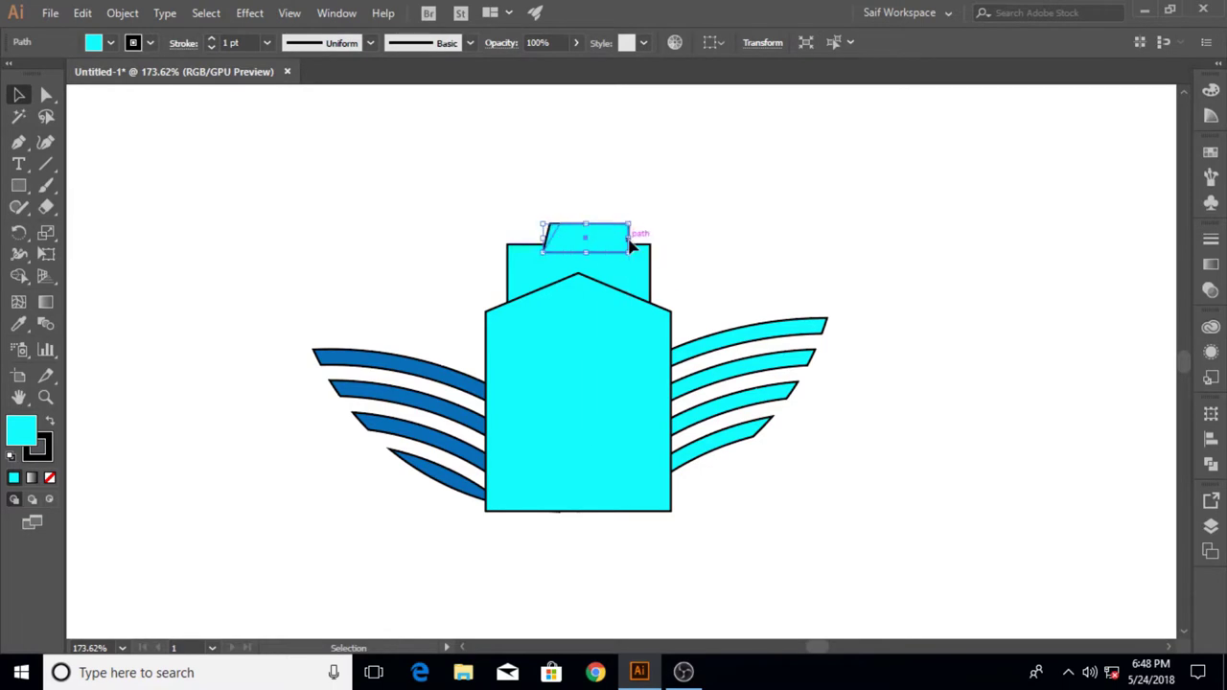
key(ctrl+z)
click(473, 173)
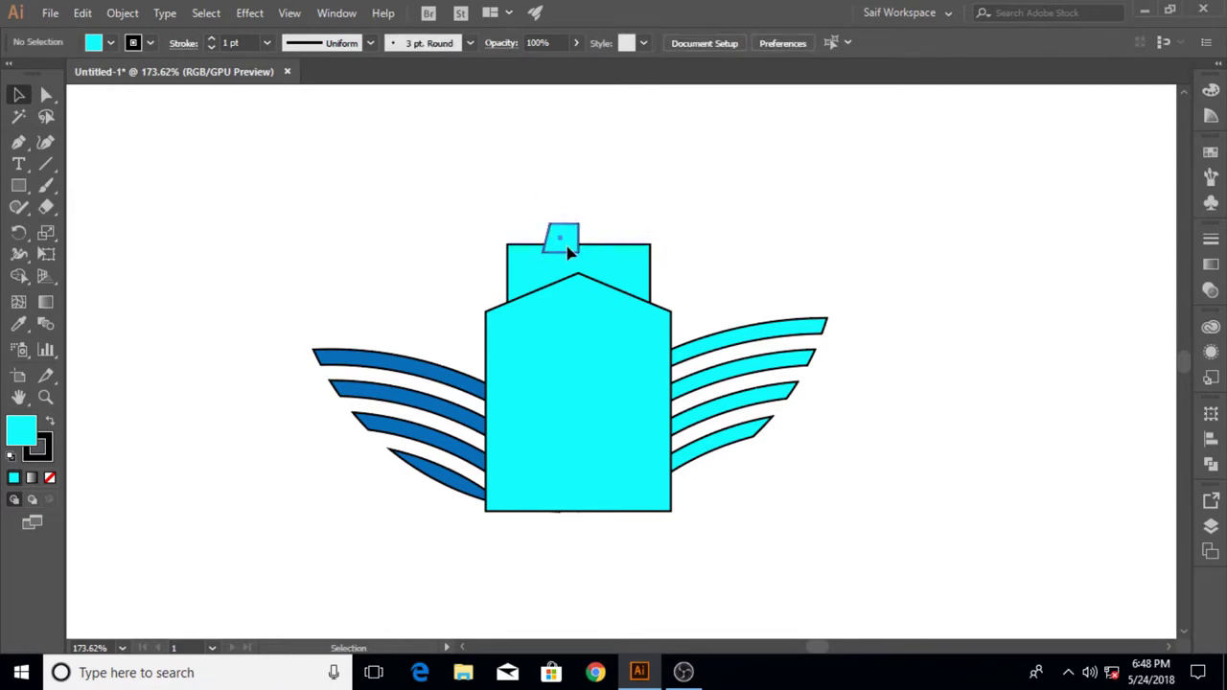
double_click(565, 239)
click(78, 96)
drag(562, 241, 569, 237)
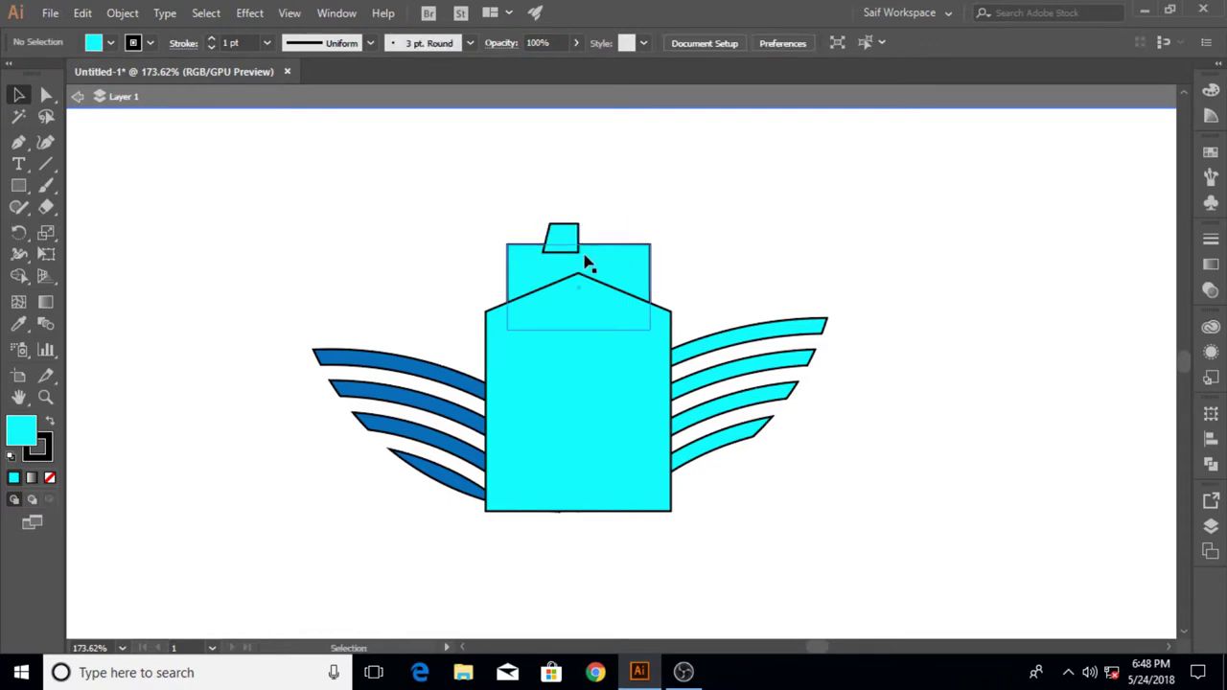
- Make a mirrored copy of the slanted piece and place it beside the original
click(567, 239)
right_click(566, 237)
mouse_move(620, 512)
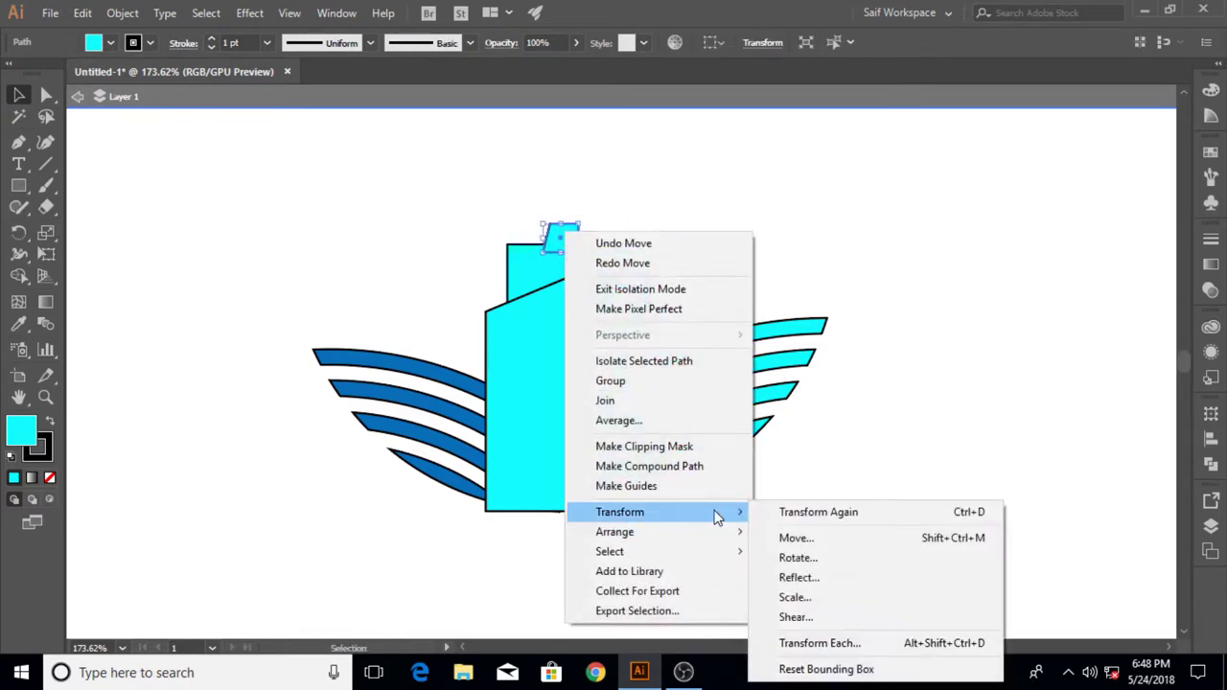
click(813, 578)
click(947, 496)
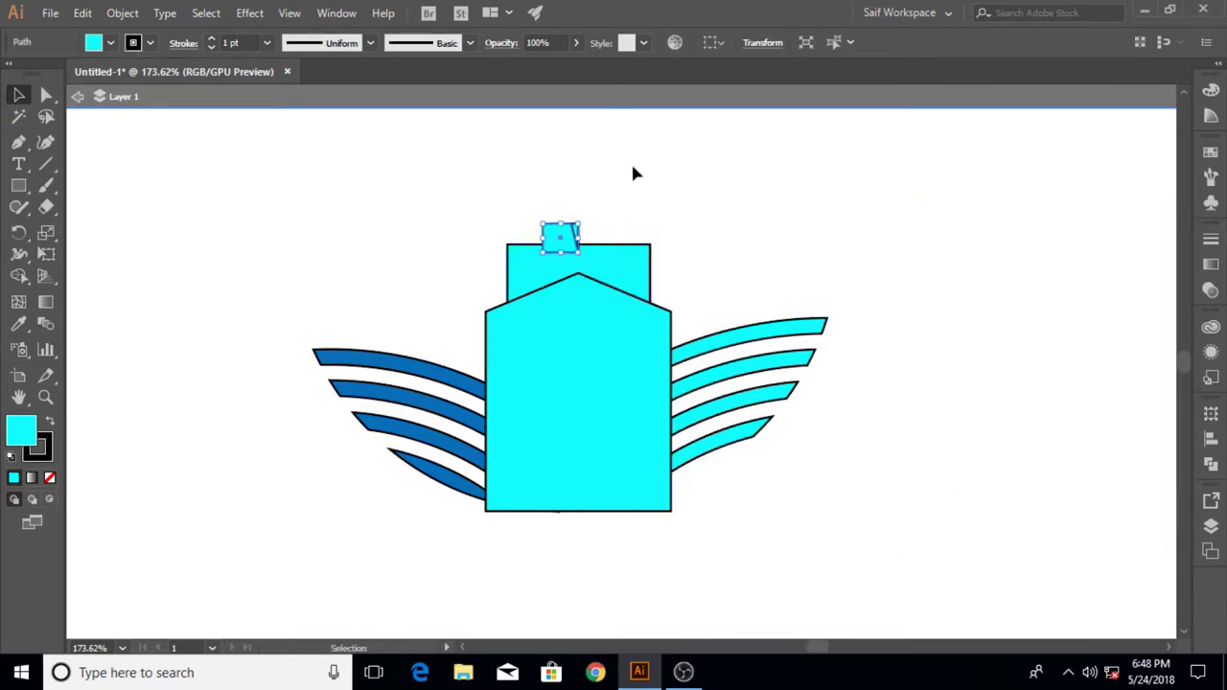
click(631, 163)
drag(566, 238, 601, 237)
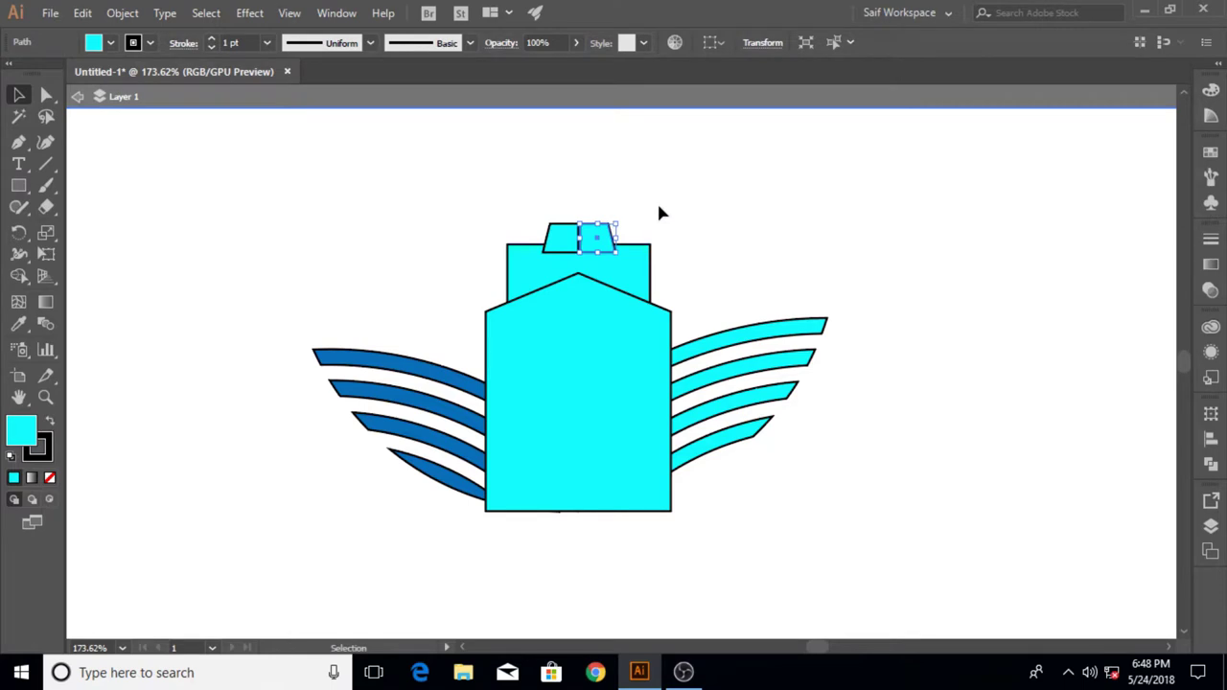
mouse_move(540, 190)
mouse_down()
mouse_move(575, 222)
mouse_move(670, 237)
mouse_up()
- Unite the two slanted pieces into one trapezoid with Pathfinder
double_click(584, 235)
click(78, 96)
click(77, 96)
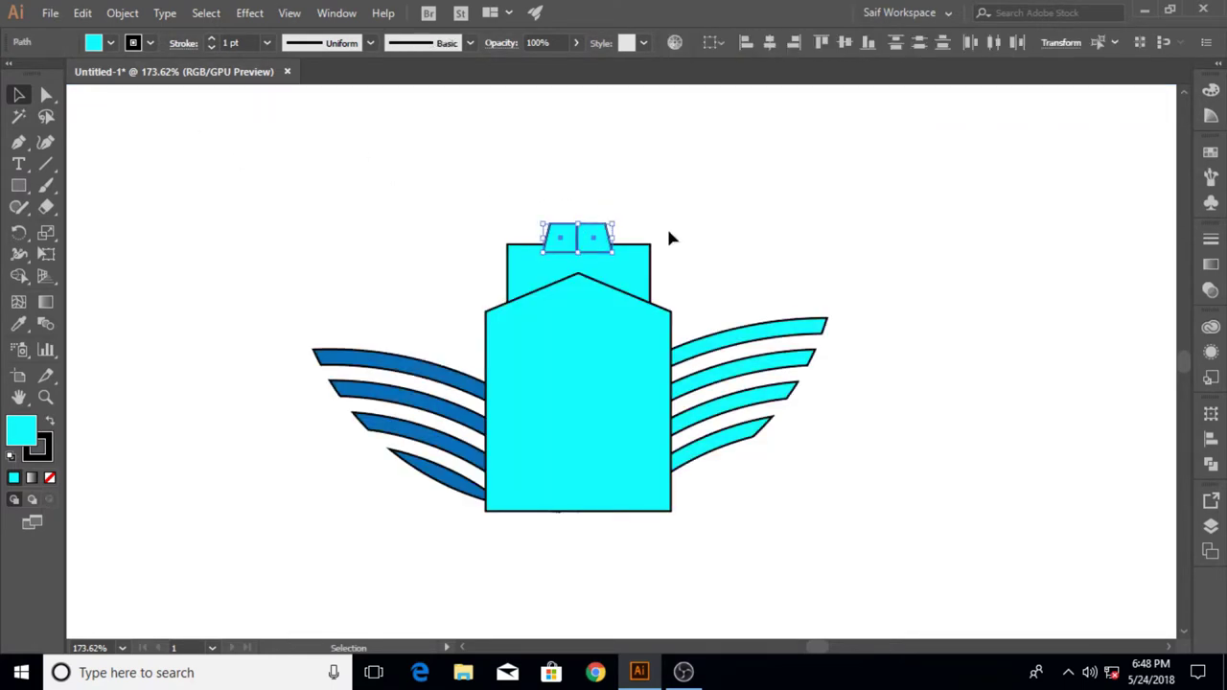
click(1210, 465)
click(1001, 451)
click(939, 423)
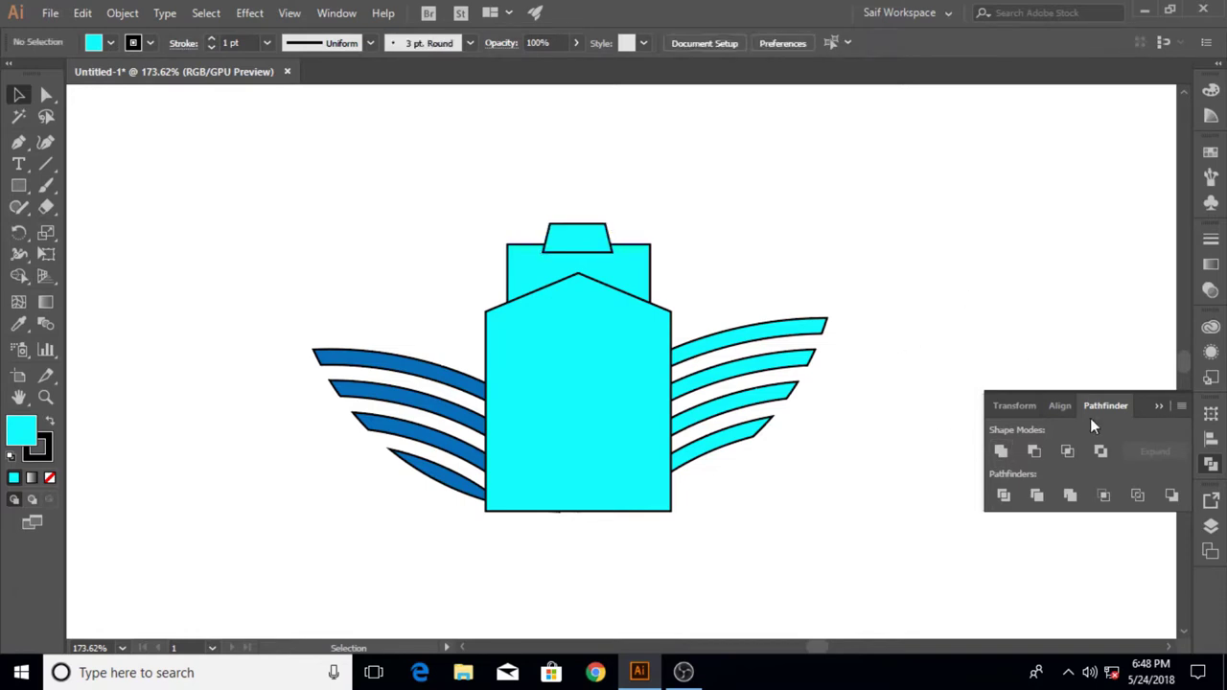
click(1158, 405)
- Send the trapezoid to the back, behind the cabin rectangle
click(560, 232)
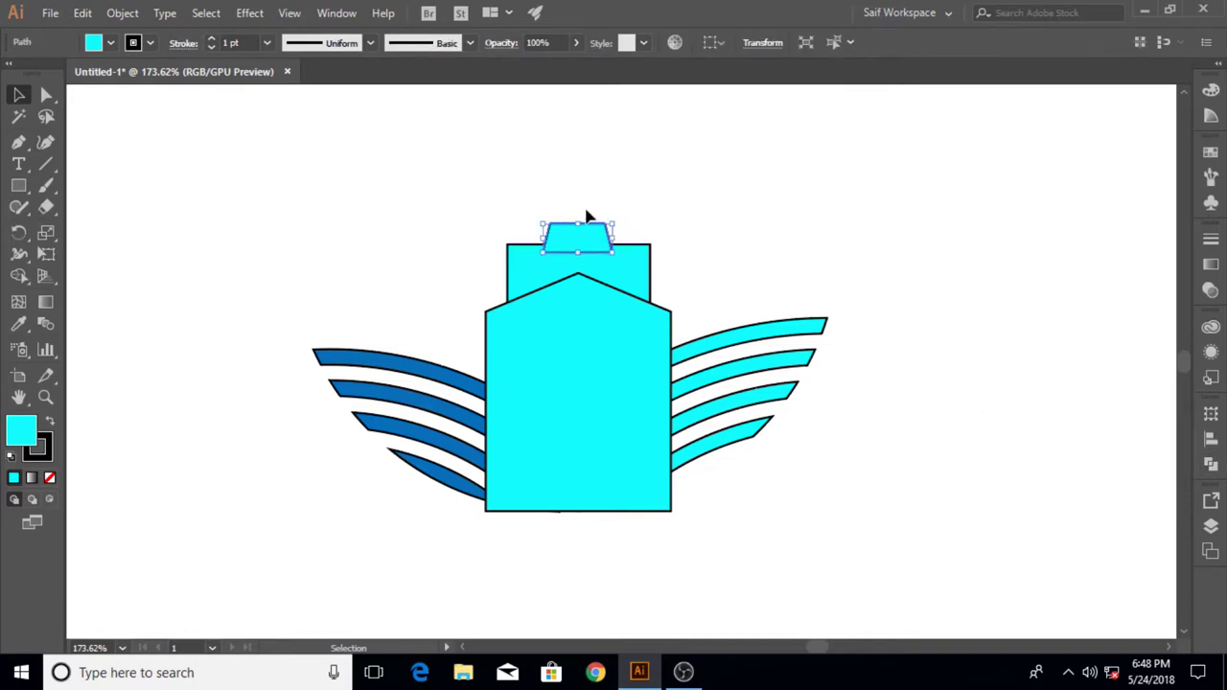
right_click(590, 230)
click(836, 567)
click(896, 455)
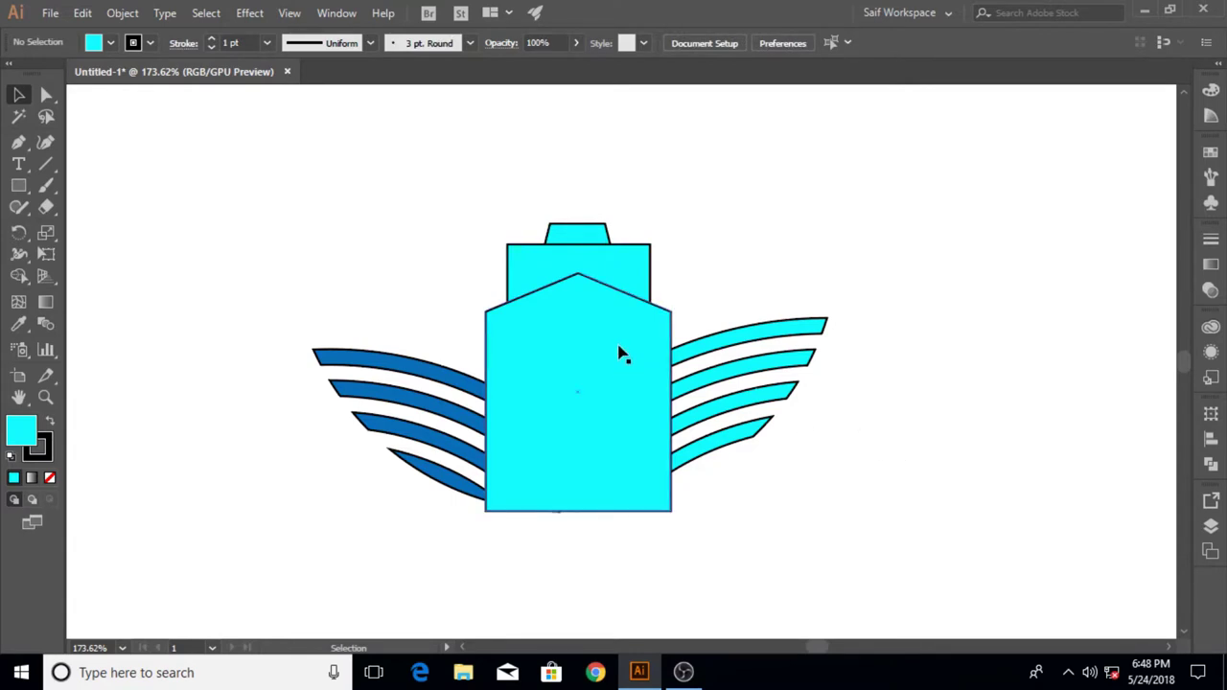
- Add an anchor at the cabin's top centre and pull it down into a shallow V
click(589, 274)
key(p)
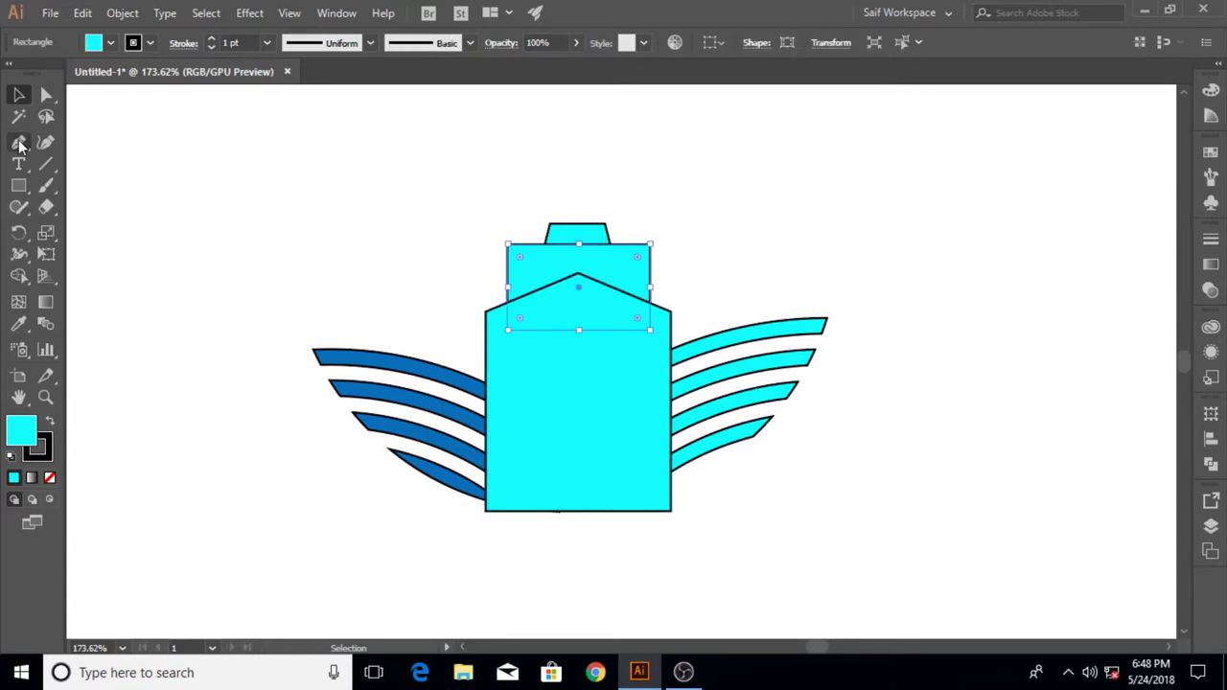
click(578, 244)
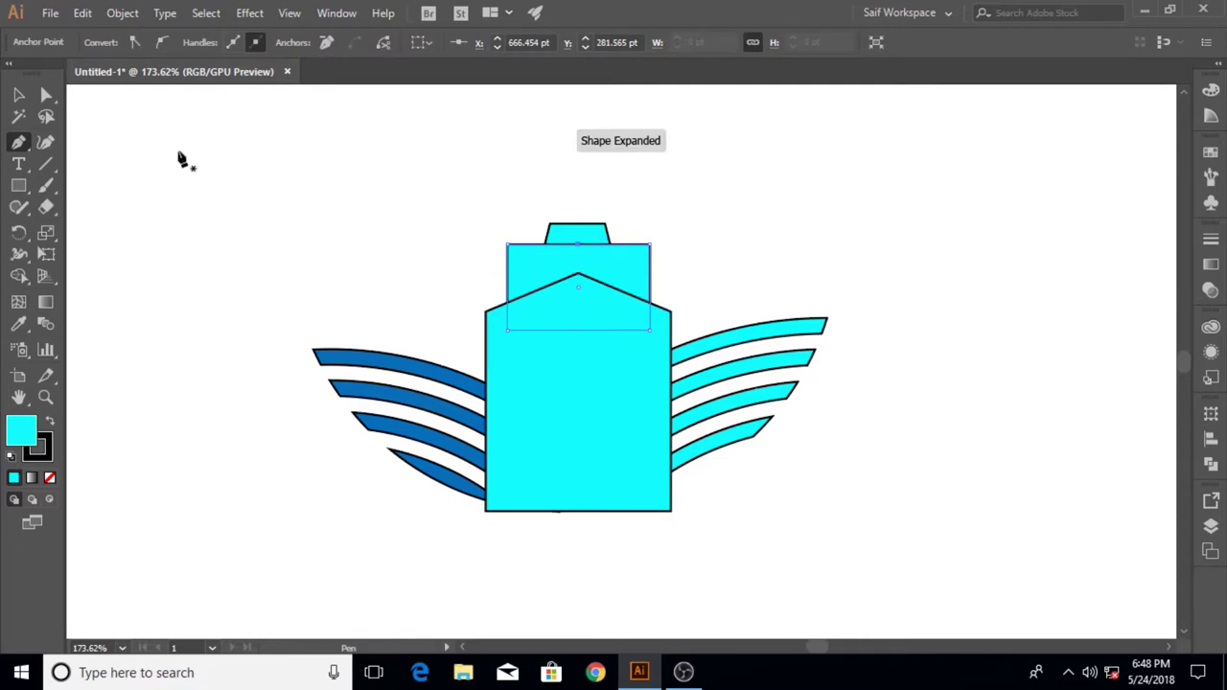
click(46, 95)
click(627, 233)
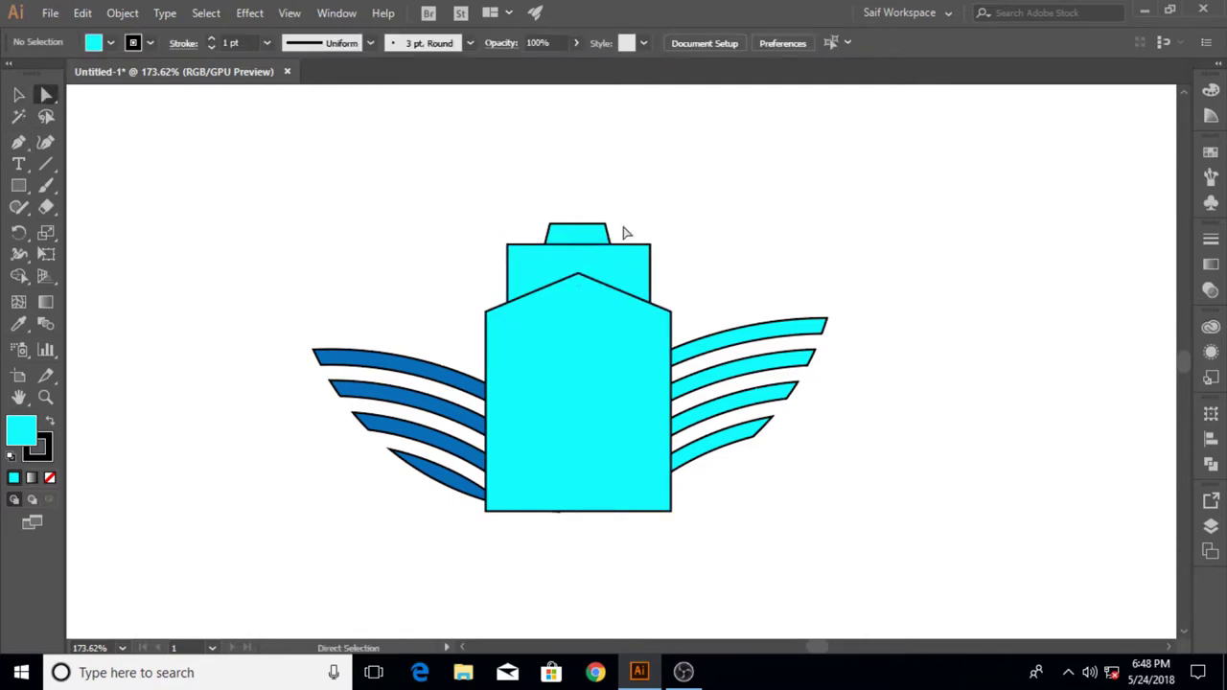
click(578, 244)
drag(577, 253, 578, 256)
click(532, 195)
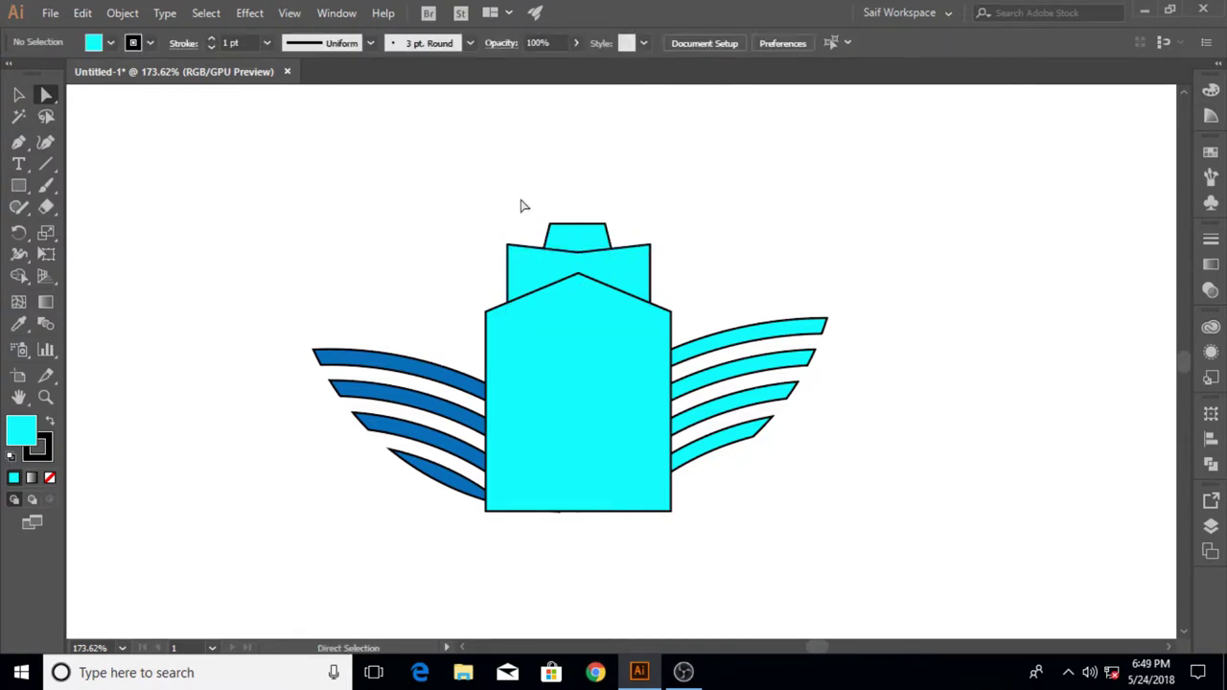
click(19, 144)
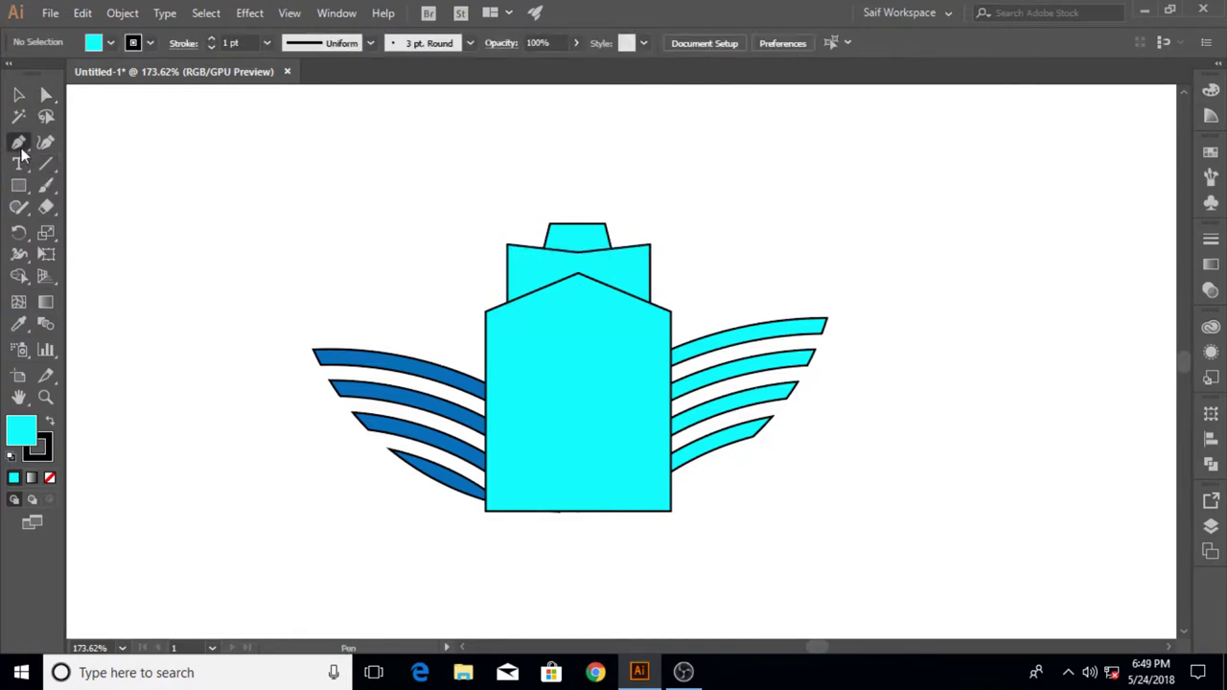
- Draw a thin curved arc as a closed Pen path
click(202, 168)
drag(236, 208, 237, 247)
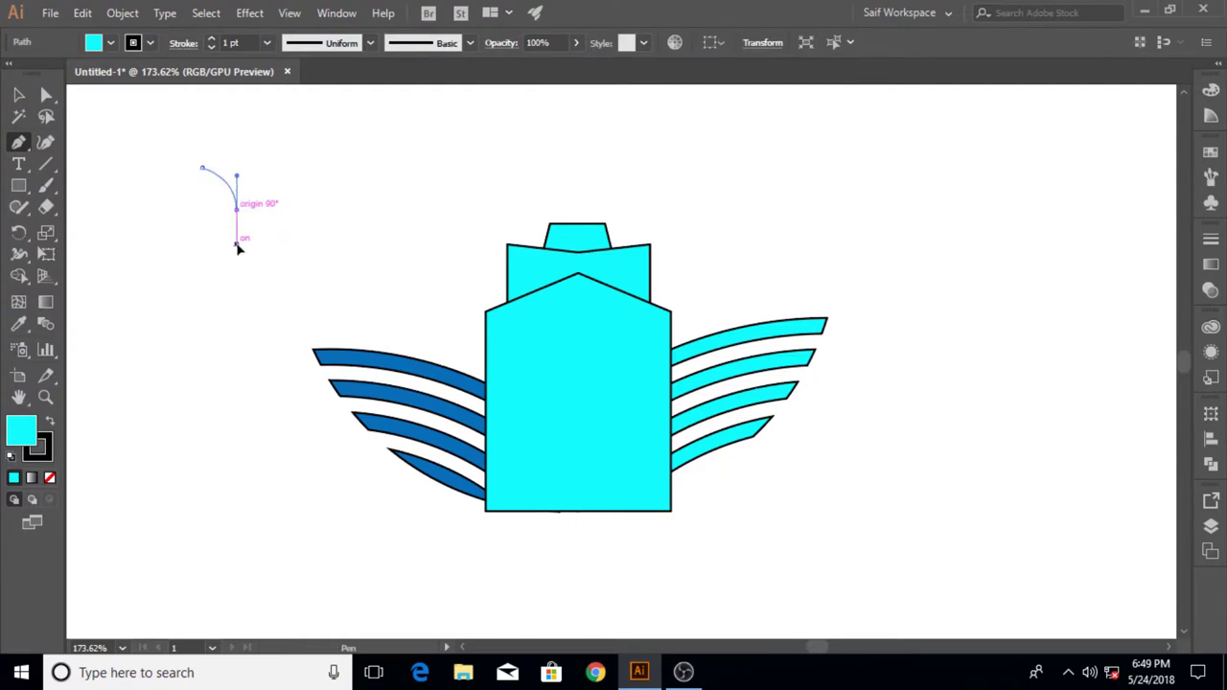
click(235, 211)
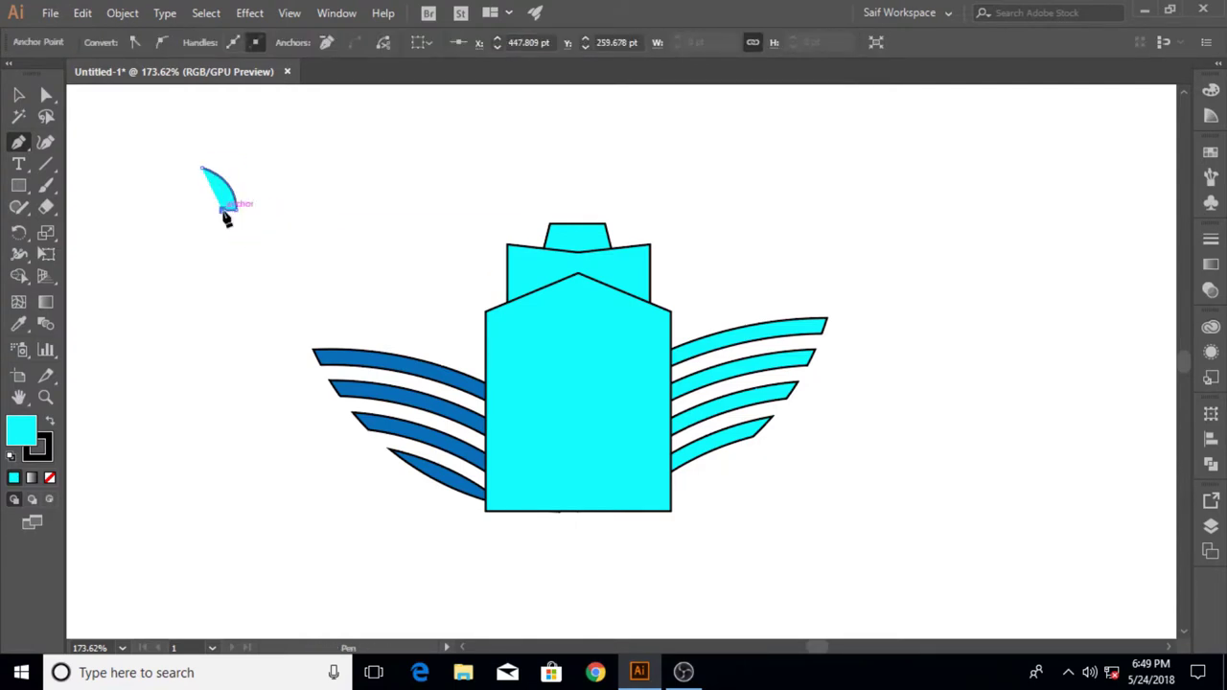
drag(202, 169, 178, 177)
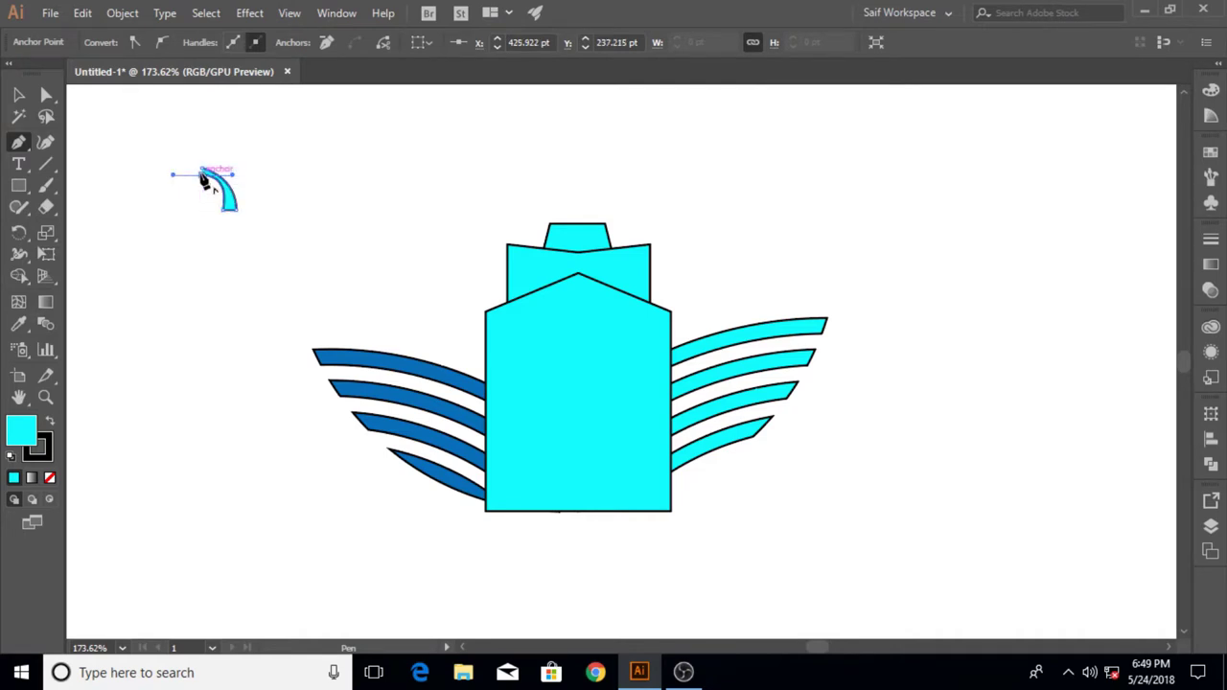
drag(173, 176, 210, 181)
click(18, 95)
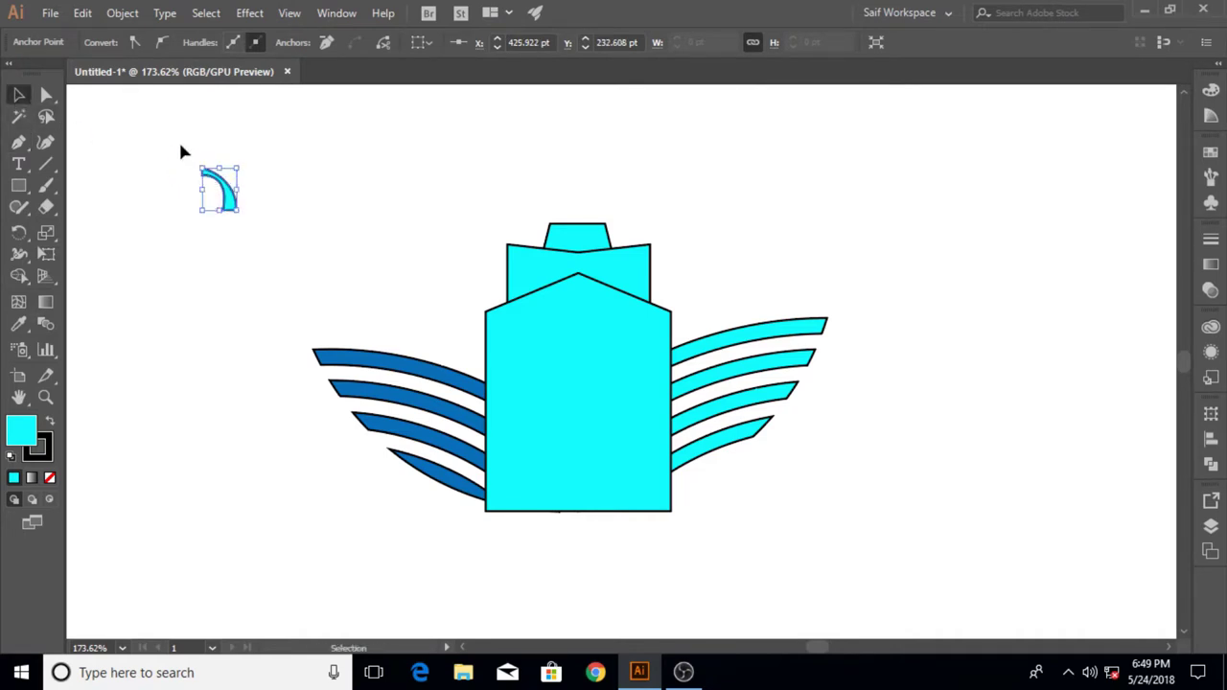
- Reflect a copy of the arc and offset it to form a Y
click(235, 199)
right_click(231, 195)
mouse_move(286, 455)
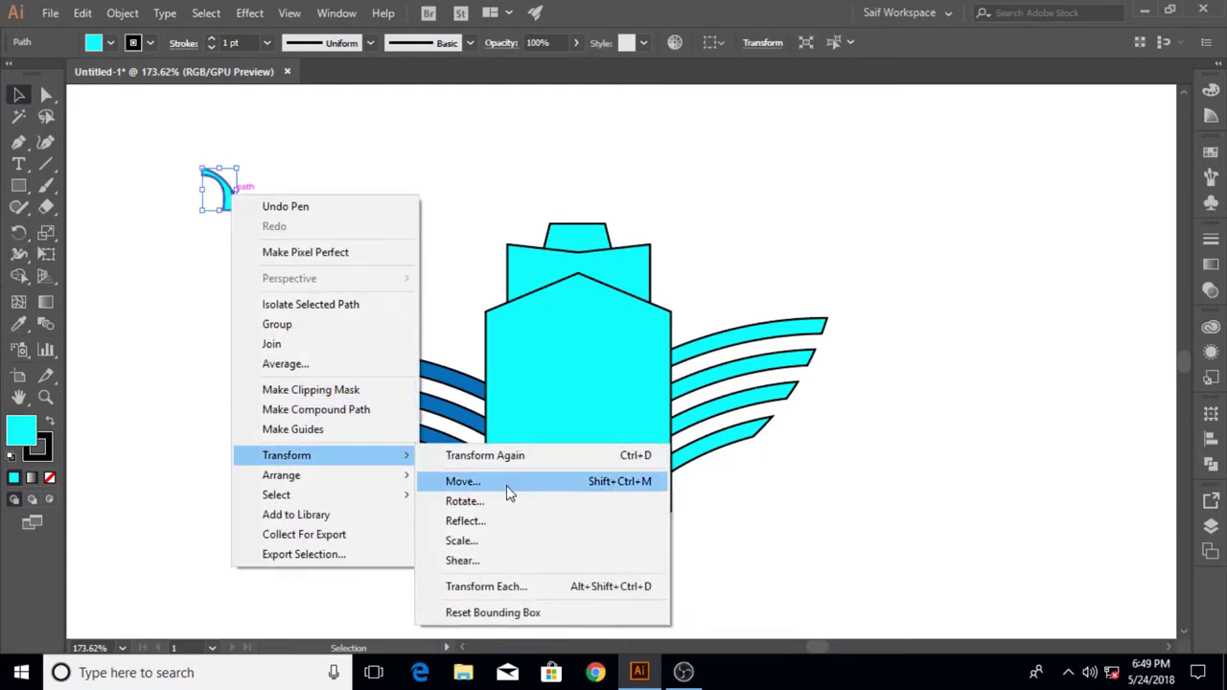
click(488, 520)
click(945, 493)
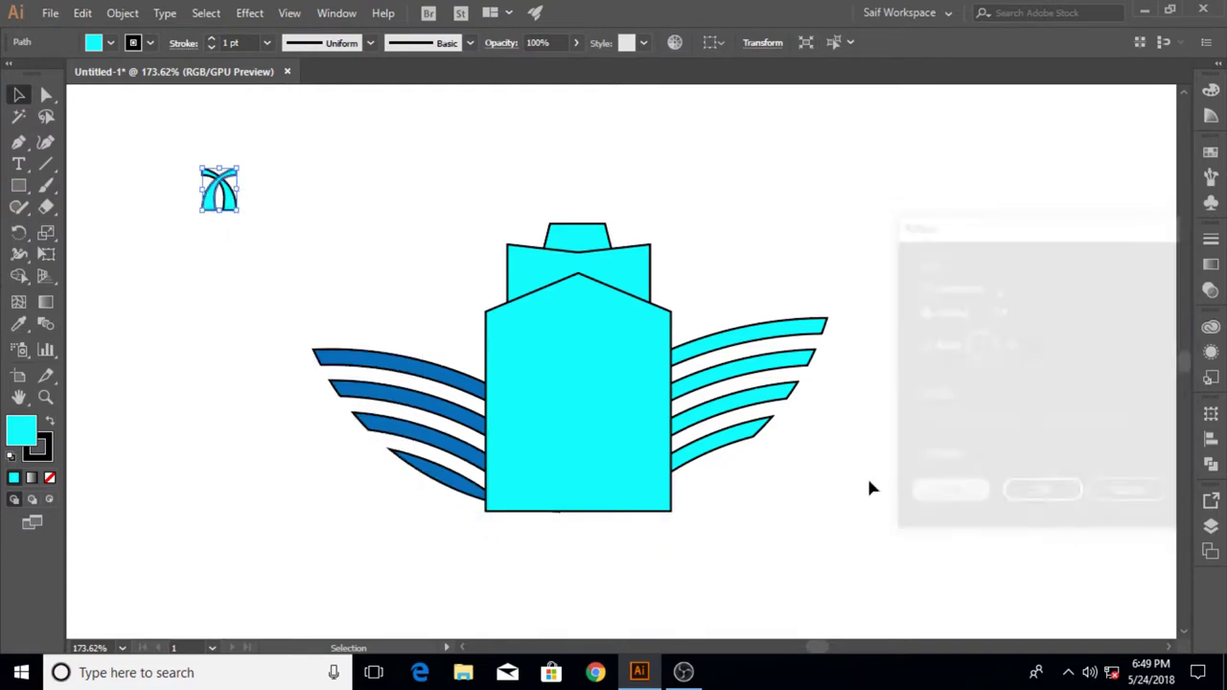
click(867, 476)
drag(209, 203, 226, 203)
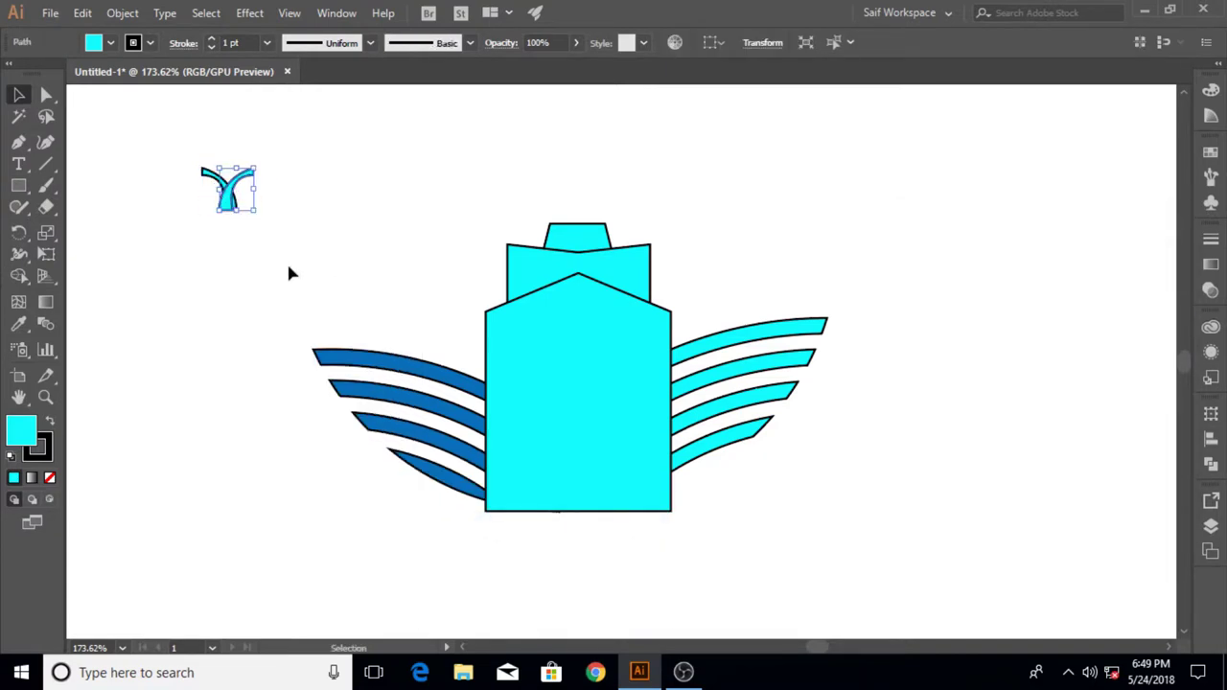
- Unite both arcs into one Y shape and move it above the cabin
drag(185, 146, 347, 255)
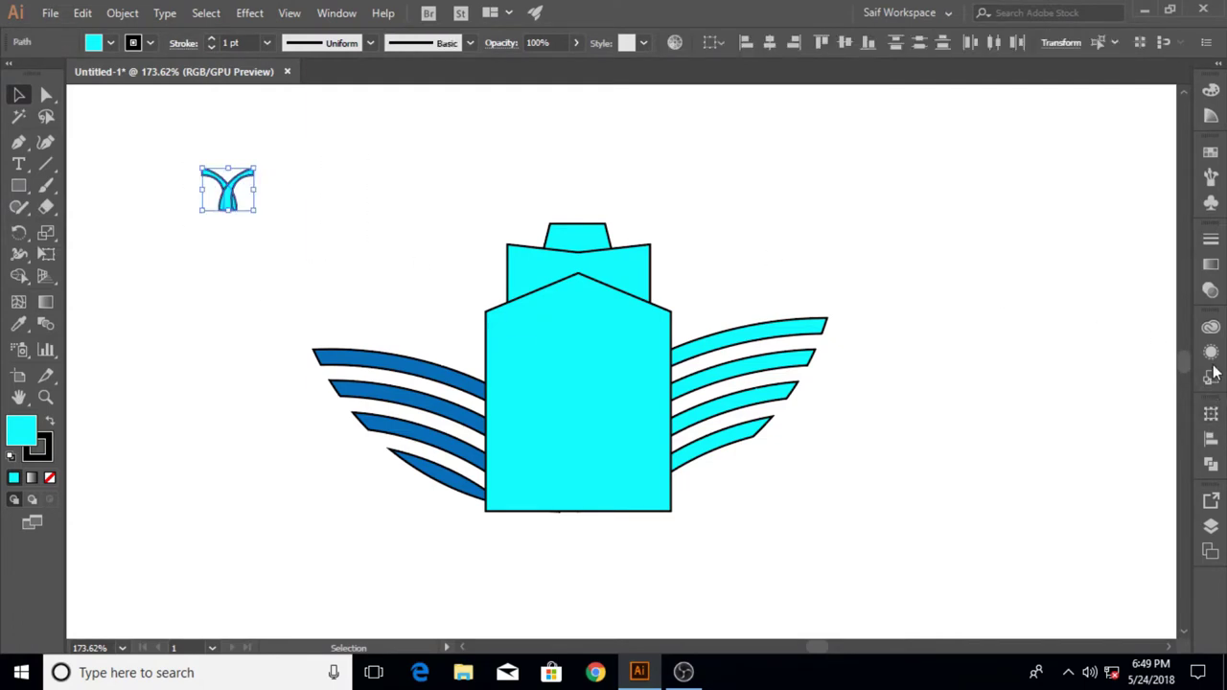
click(1211, 463)
click(270, 192)
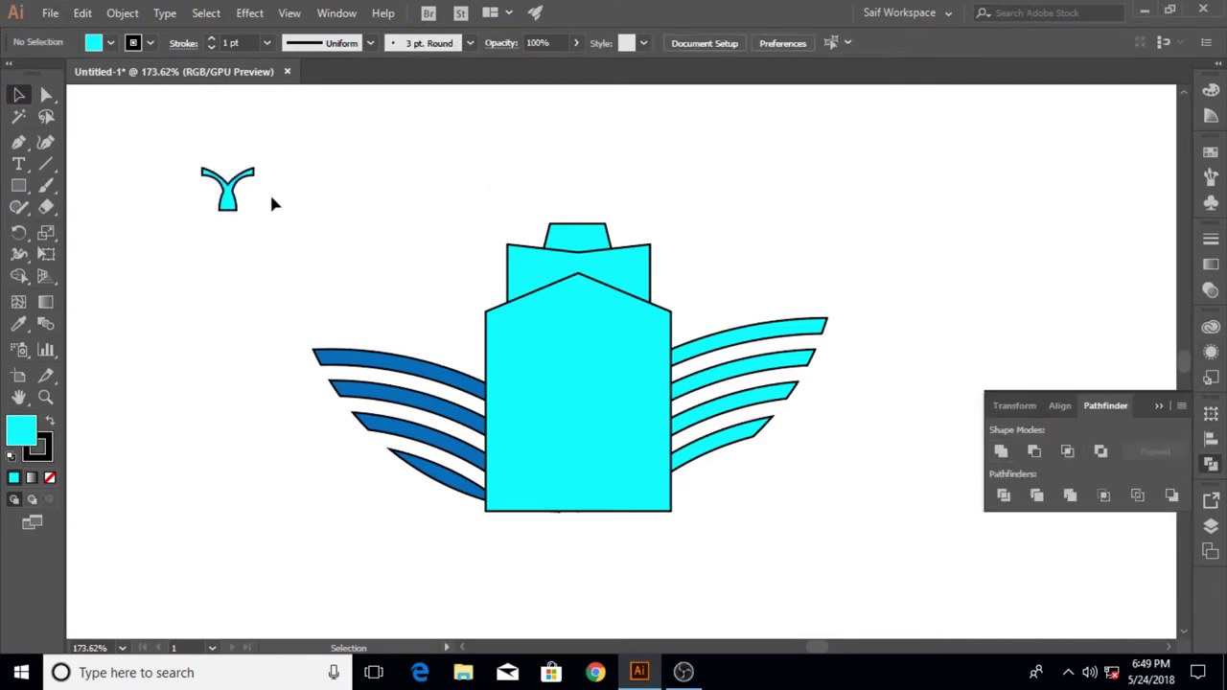
mouse_move(251, 207)
mouse_down()
mouse_move(582, 204)
mouse_move(580, 214)
mouse_up()
- Shorten the hull by raising its bottom edge
click(699, 204)
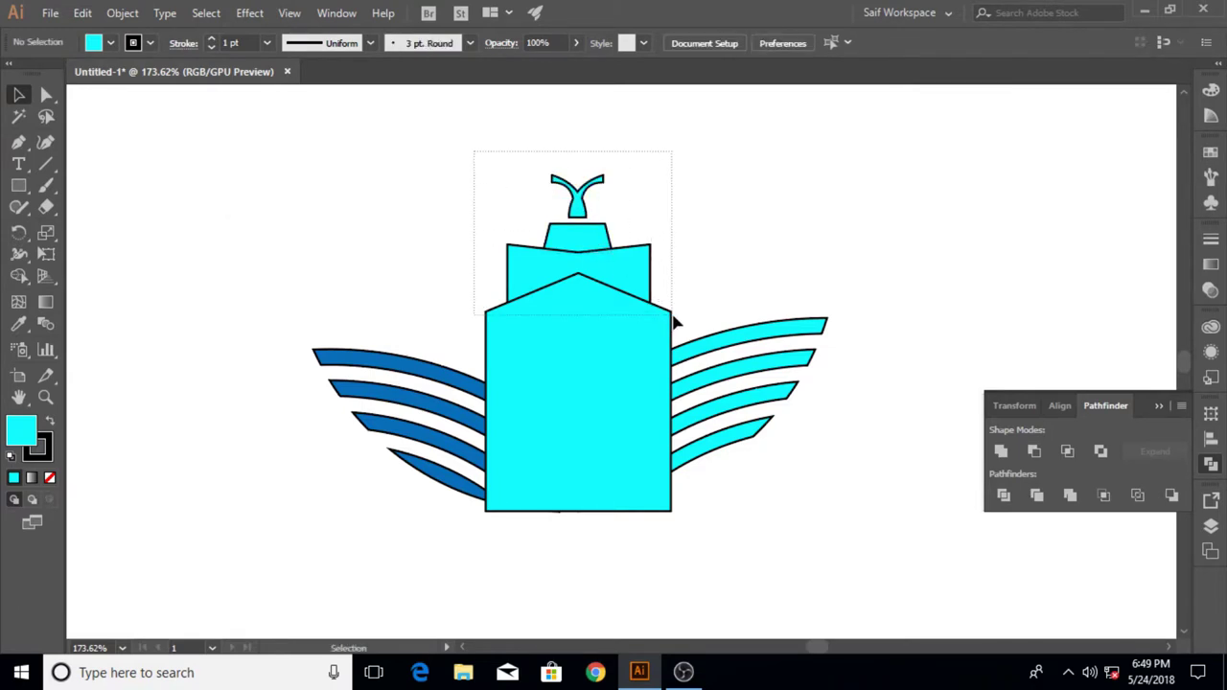
click(570, 405)
drag(578, 510, 580, 434)
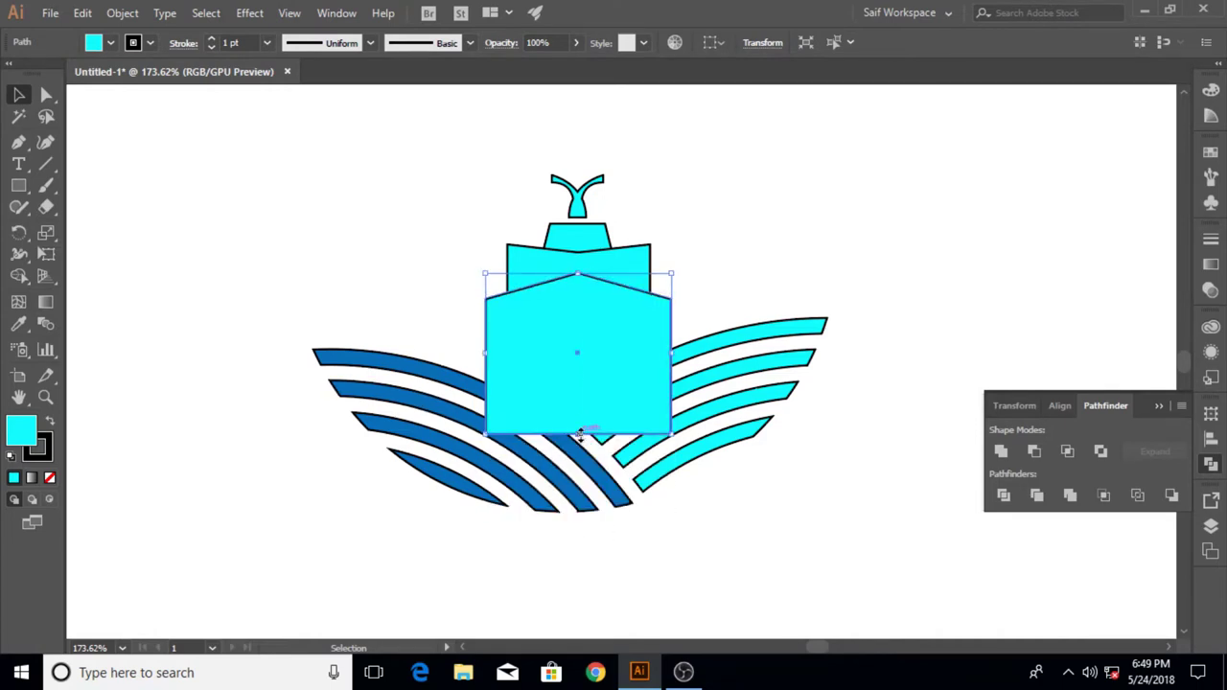
click(410, 290)
click(527, 384)
- Draw a short horizontal line below the waves and move the hull's bottom corners inward
click(47, 166)
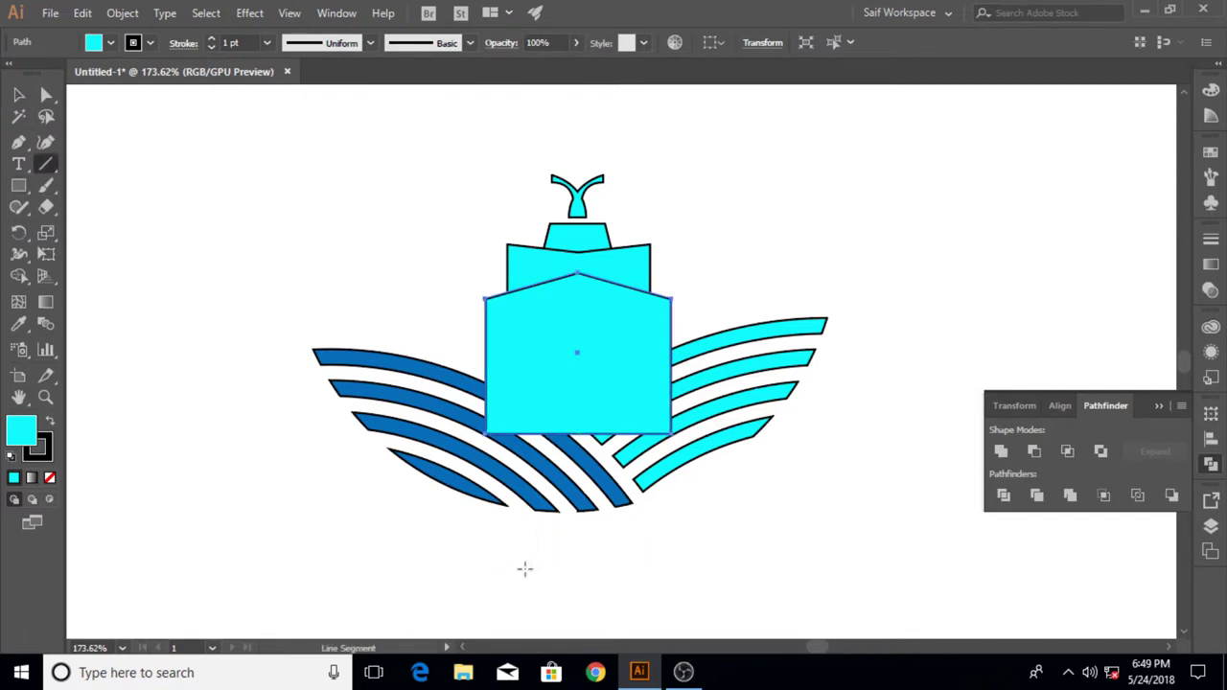
drag(577, 575, 640, 575)
click(46, 94)
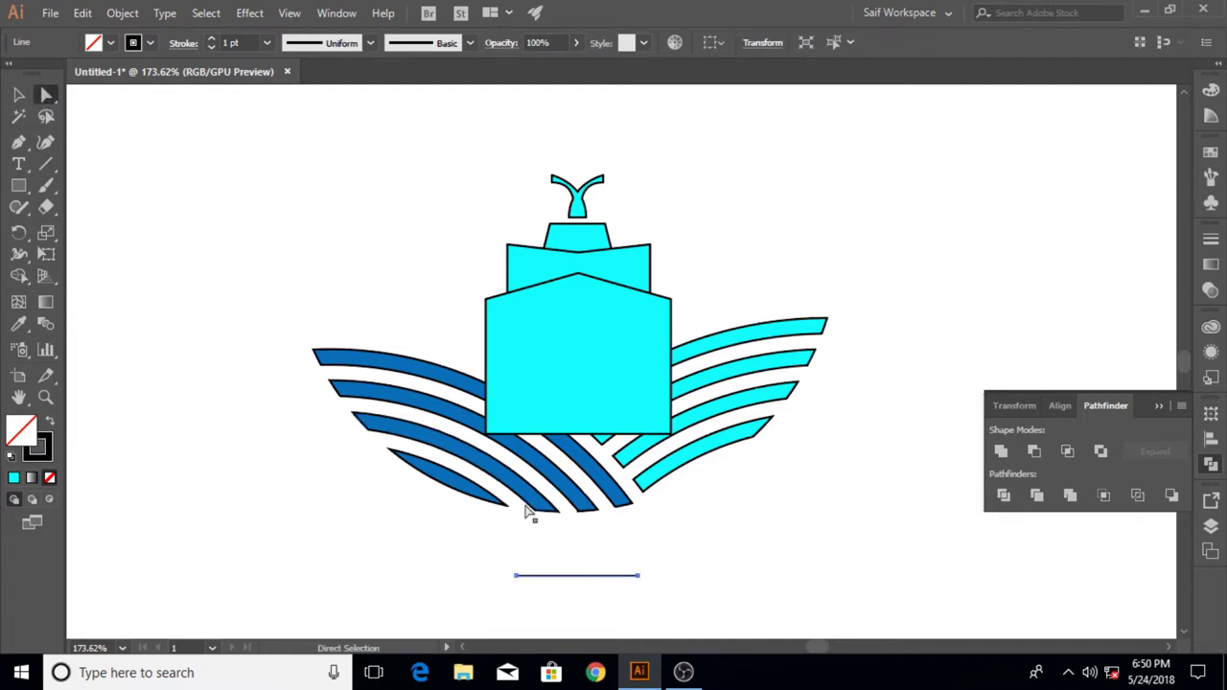
drag(486, 433, 518, 433)
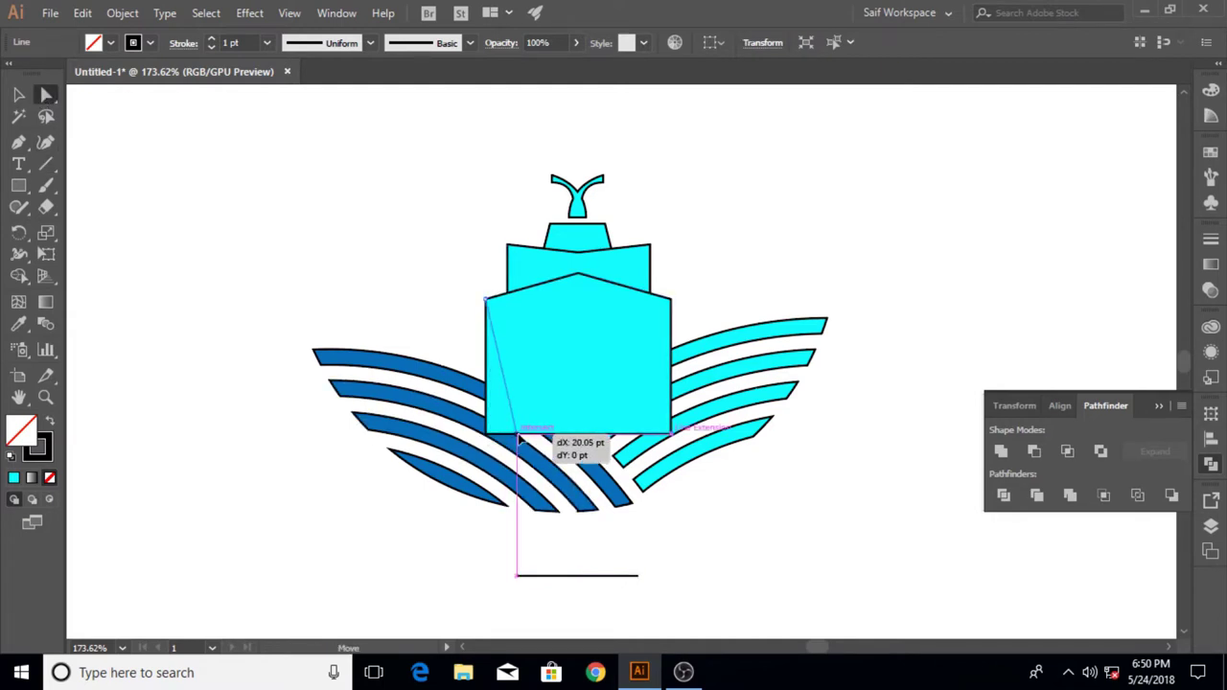
drag(673, 436, 642, 436)
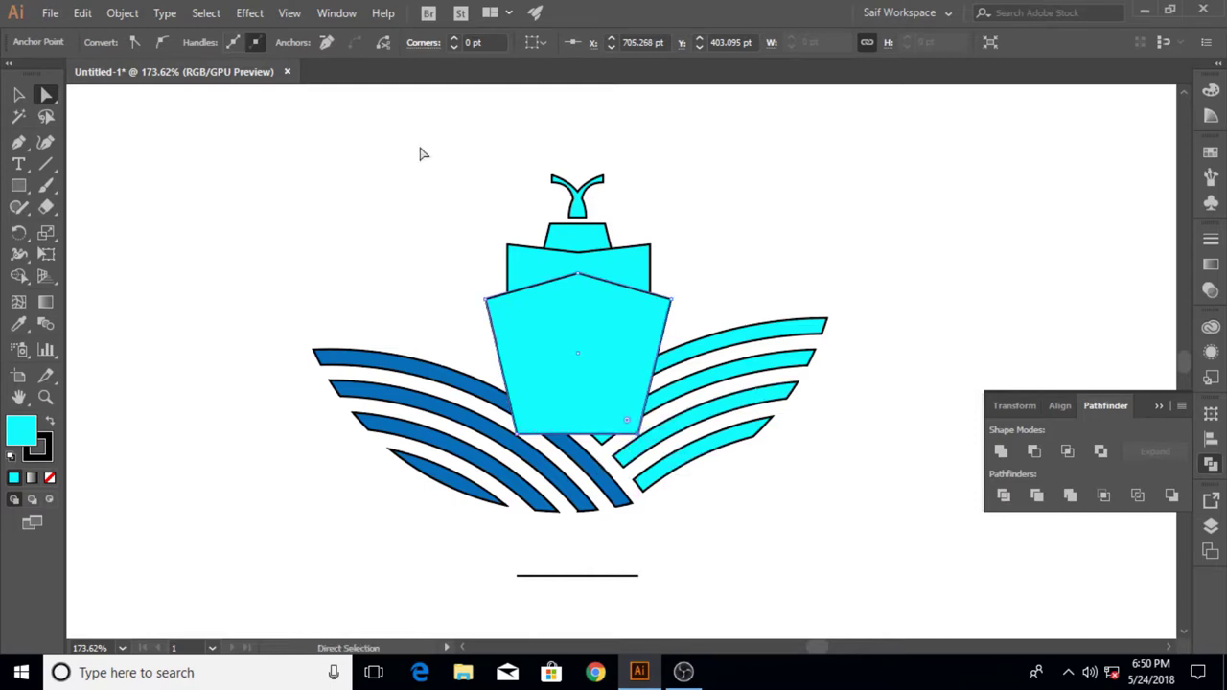
drag(418, 152, 518, 239)
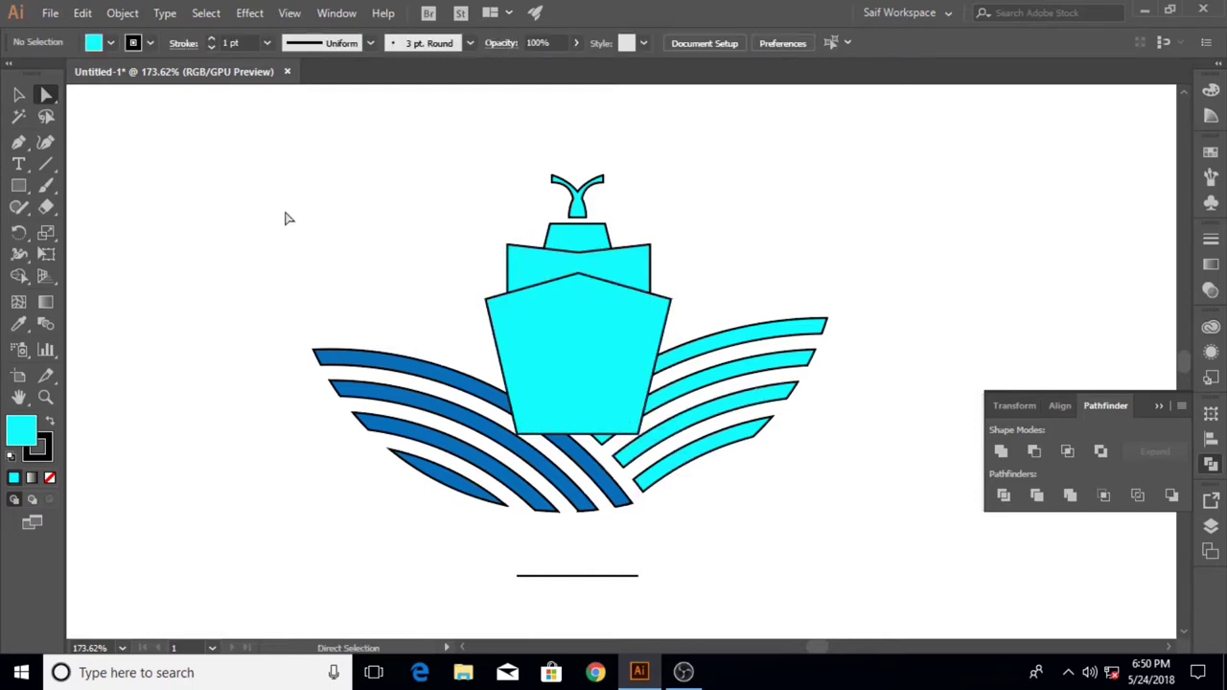
click(45, 164)
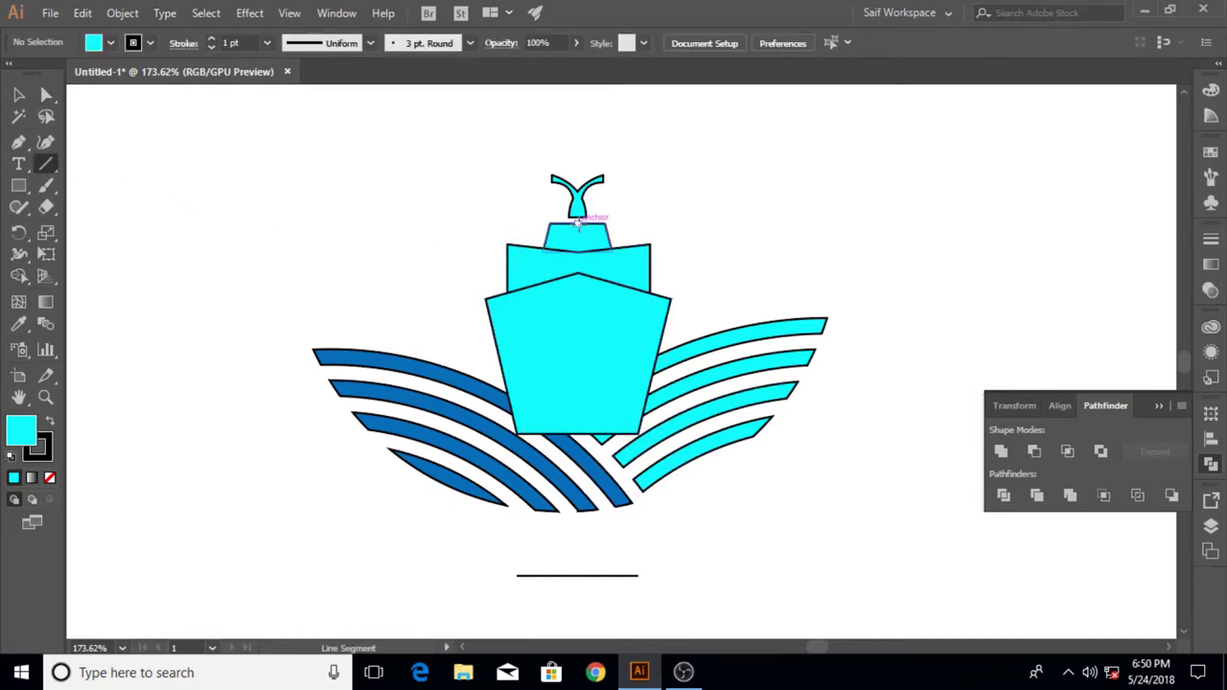
- Draw a vertical centre line and divide the ship into halves with Pathfinder
drag(576, 226, 578, 434)
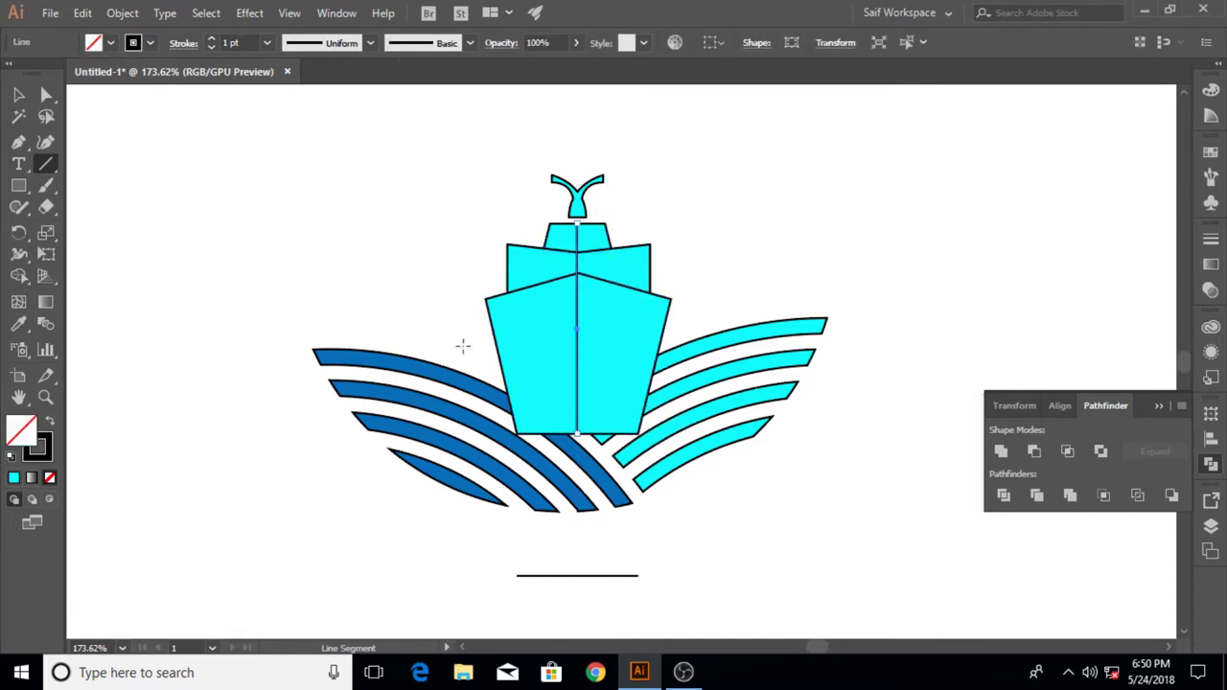
click(18, 96)
drag(467, 245, 591, 333)
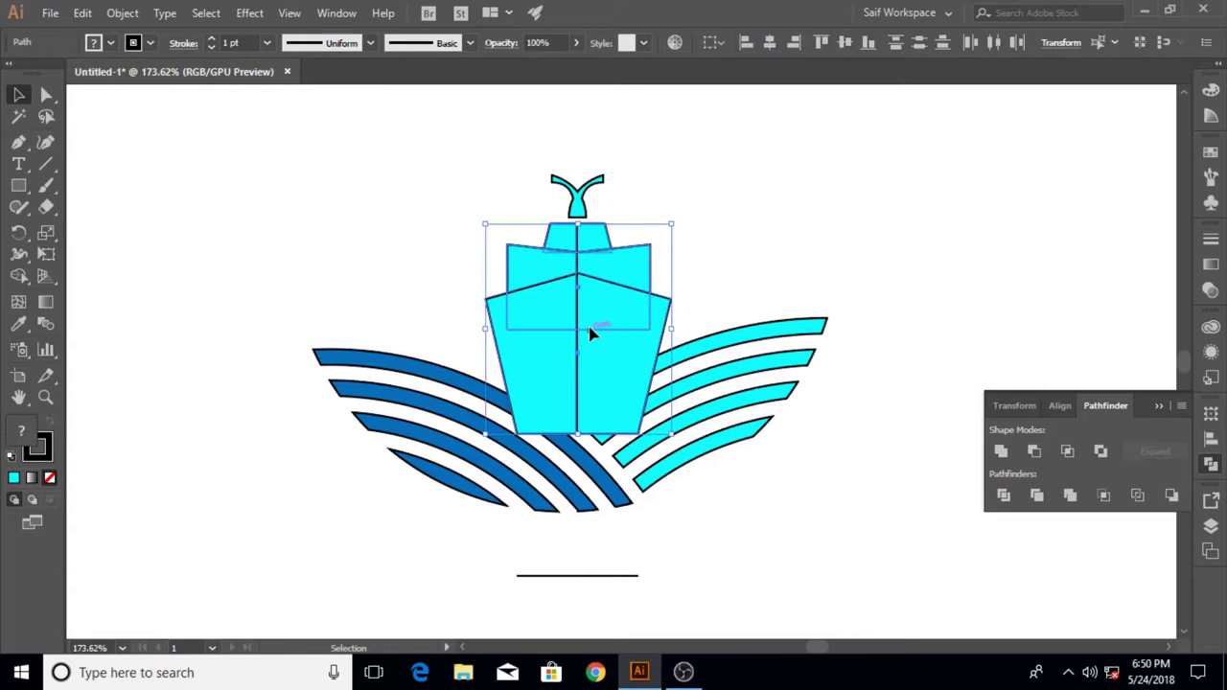
click(1064, 498)
click(799, 235)
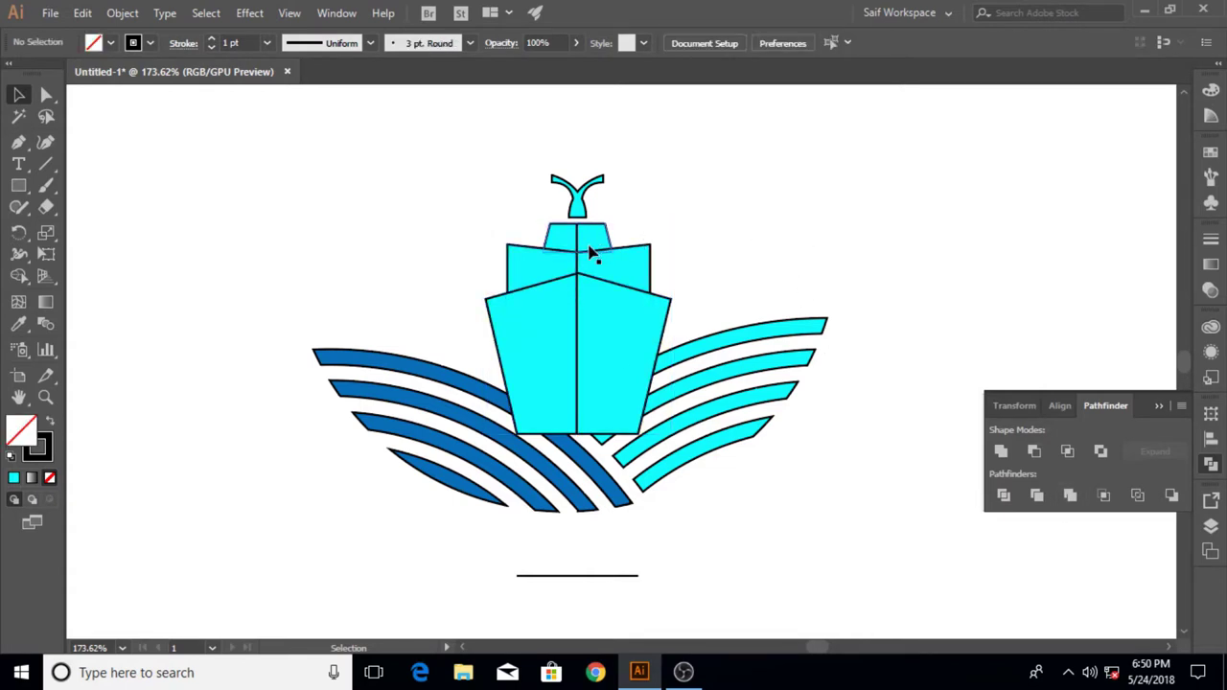
drag(479, 234, 597, 326)
click(1005, 496)
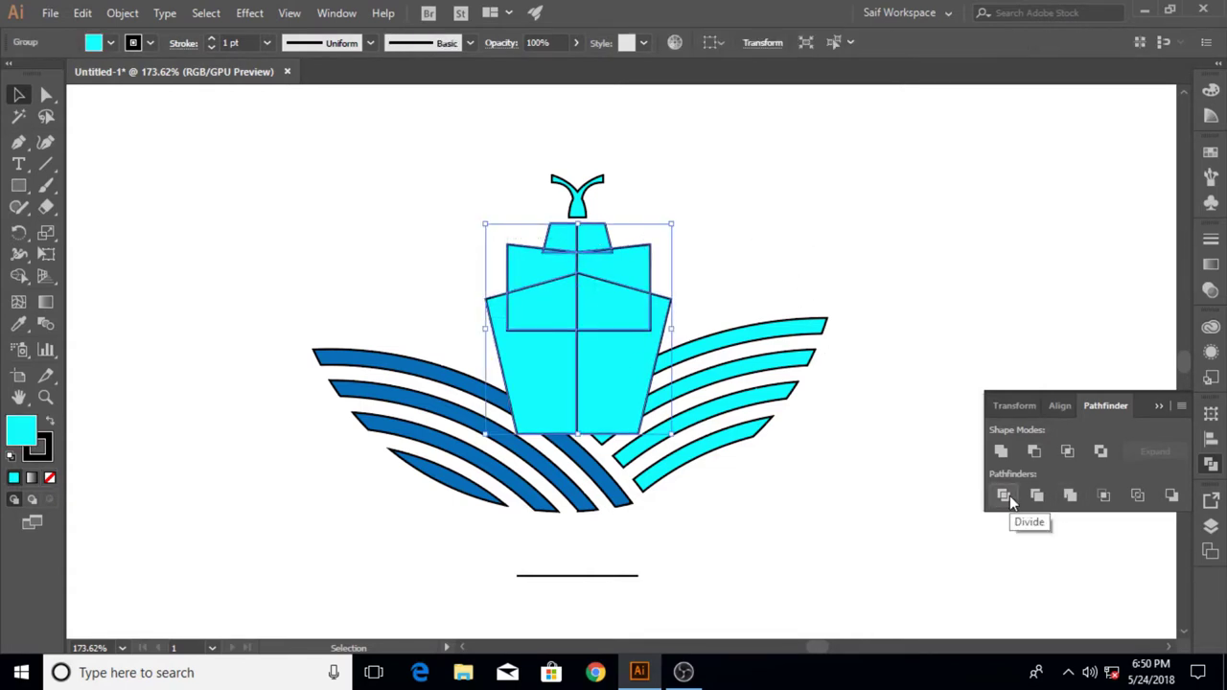
click(822, 267)
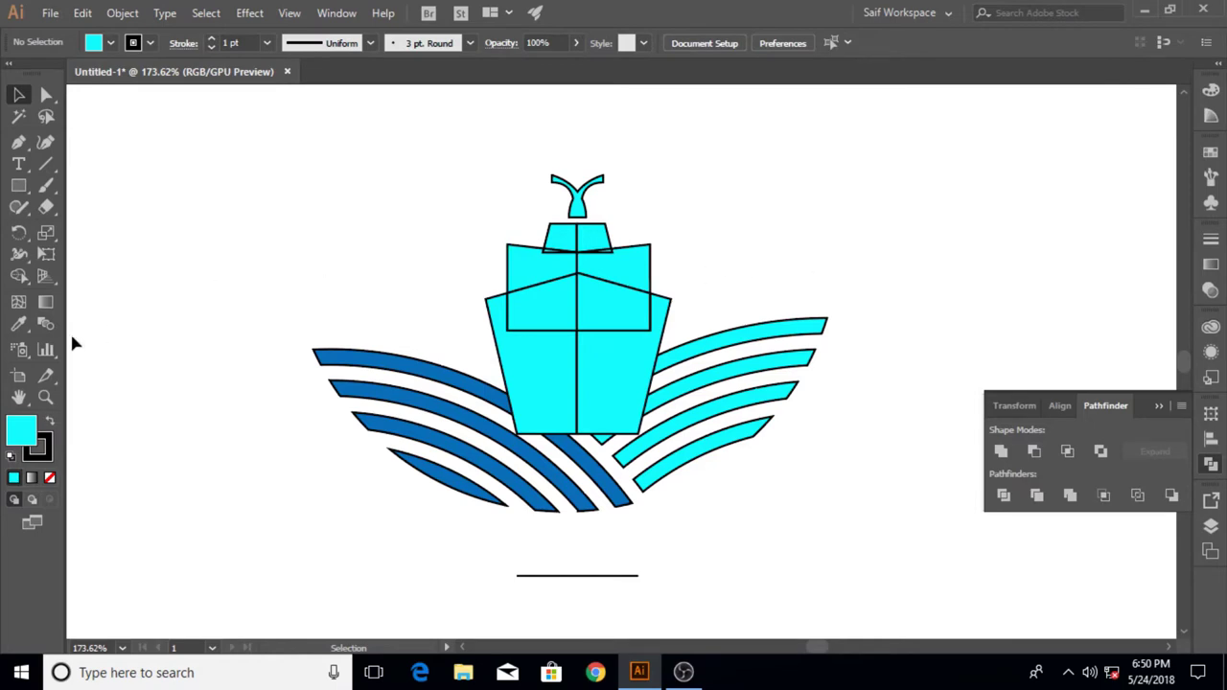
- Merge each half's regions with the Shape Builder tool
click(18, 275)
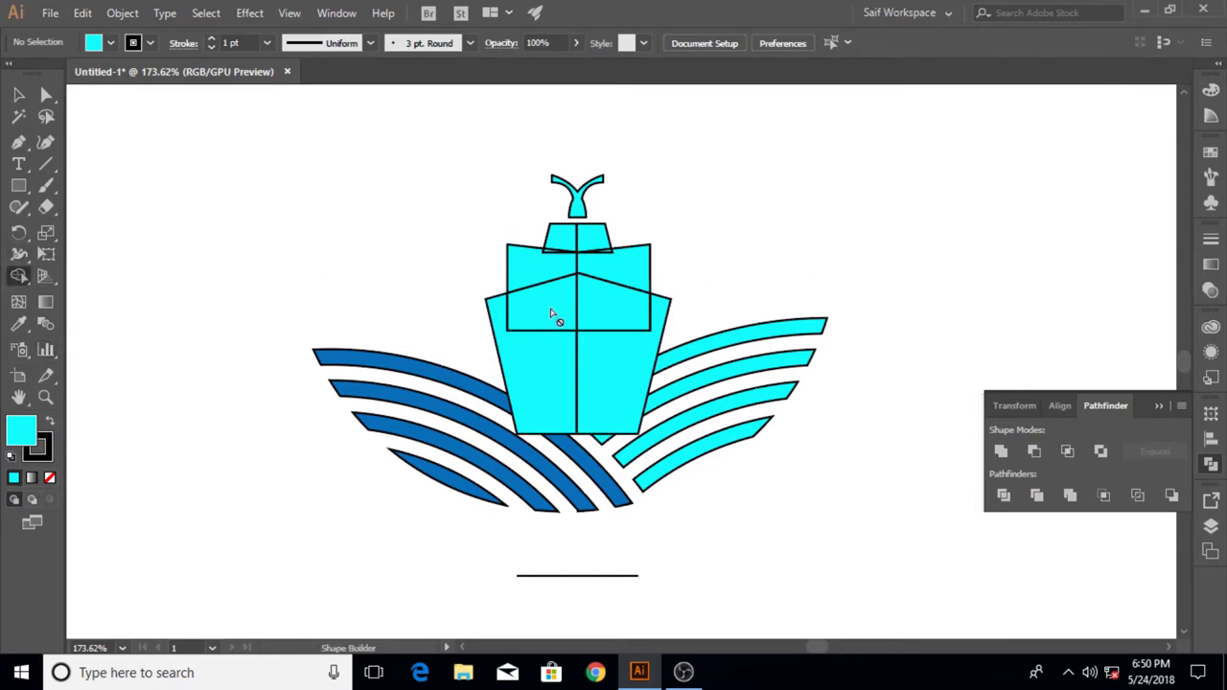
click(18, 96)
mouse_move(494, 254)
mouse_down()
mouse_move(588, 325)
mouse_move(562, 265)
mouse_up()
click(18, 275)
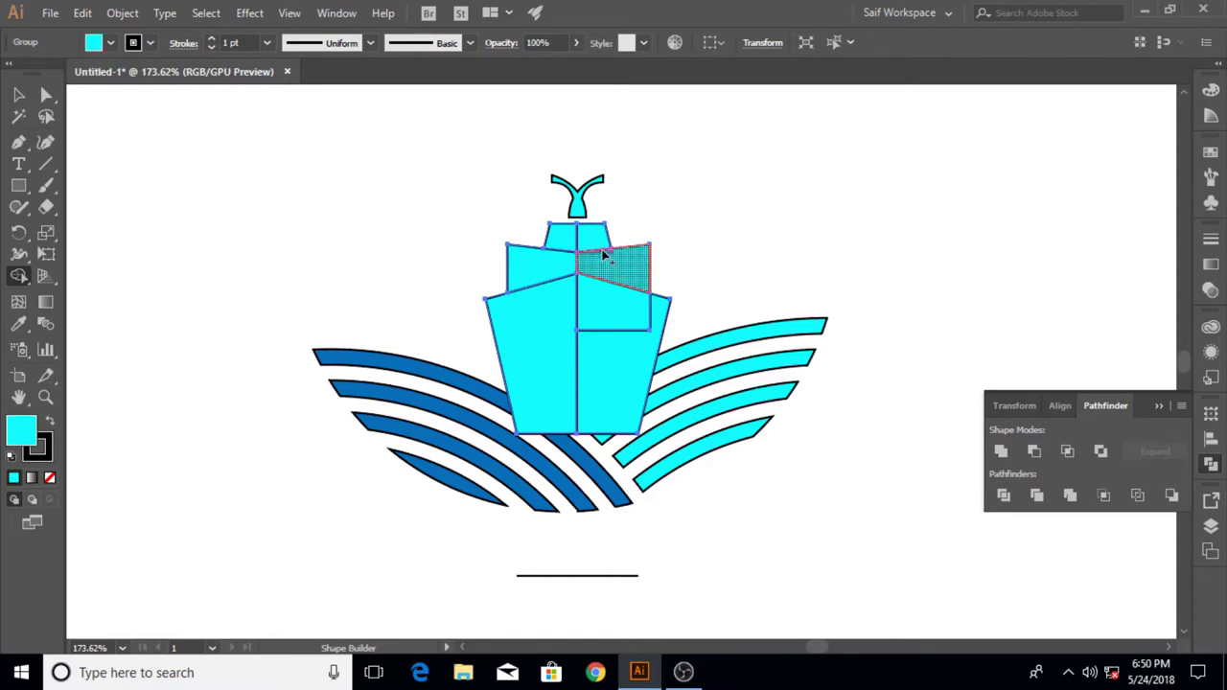
drag(604, 254, 617, 346)
key(v)
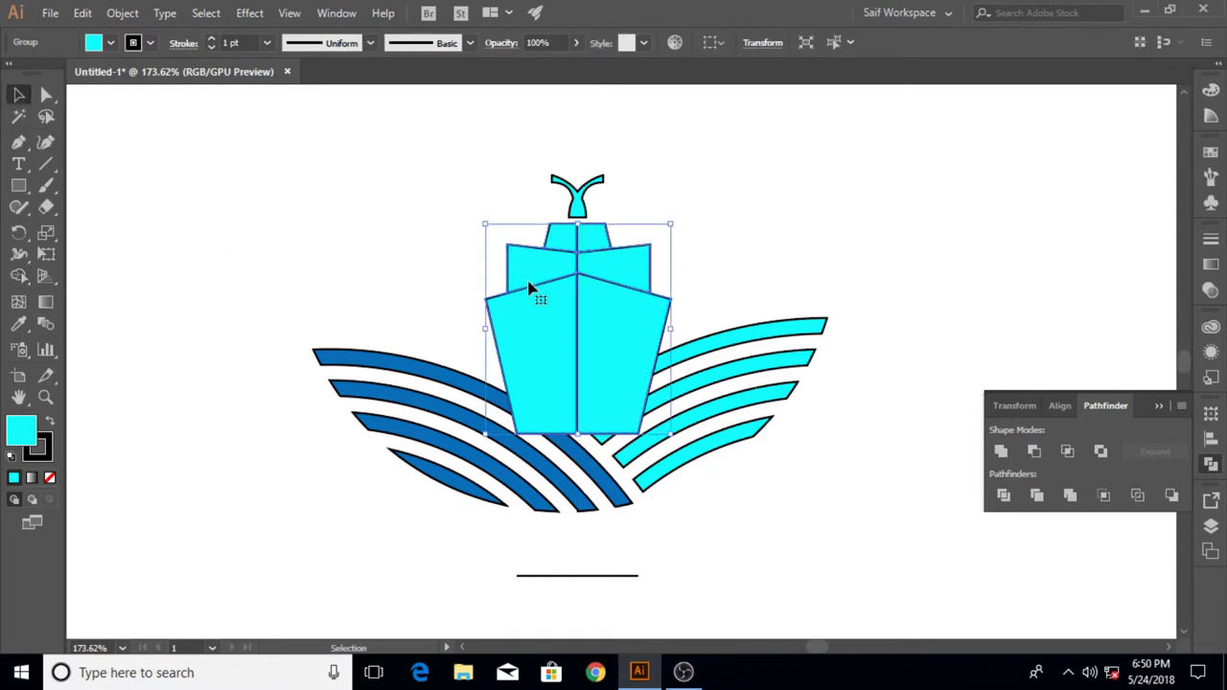
click(656, 251)
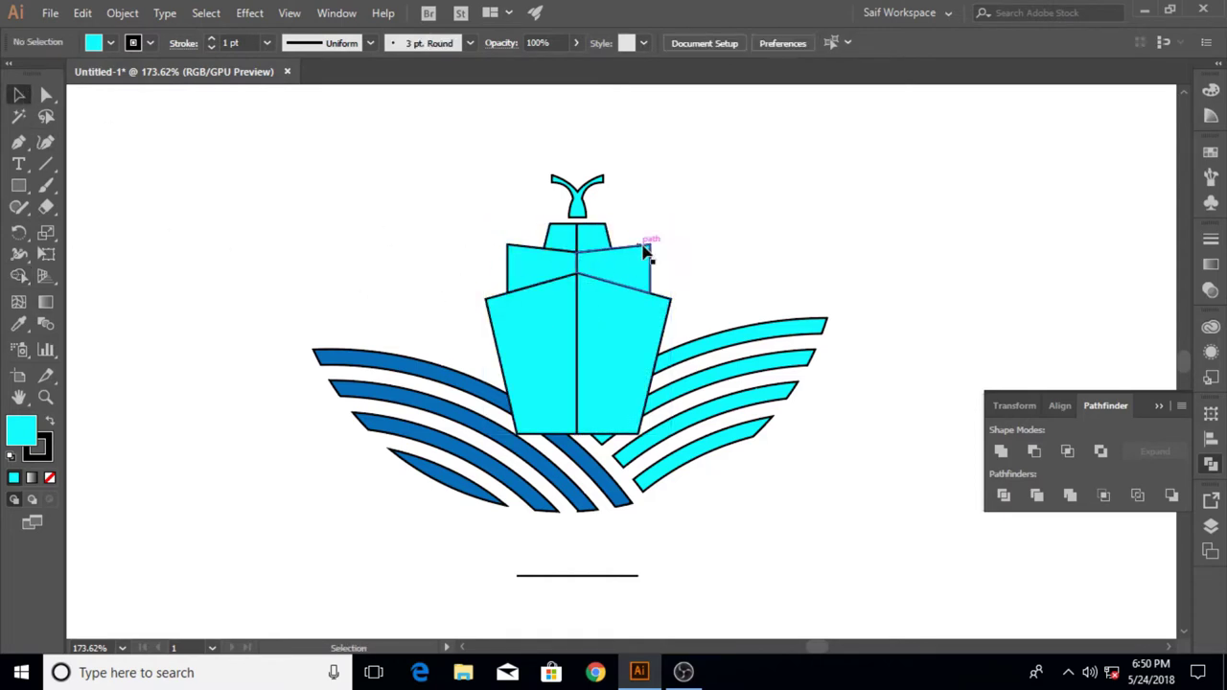
- Fill the whole ship with a very light grey
click(547, 323)
click(112, 43)
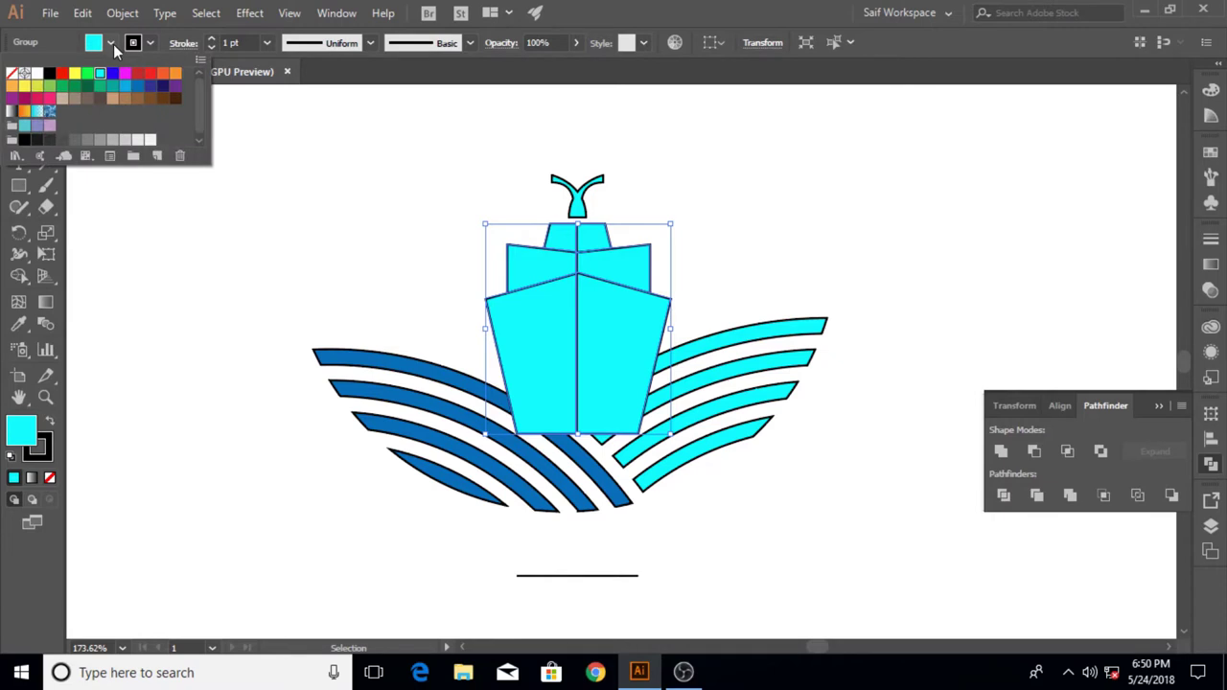
click(112, 140)
click(133, 141)
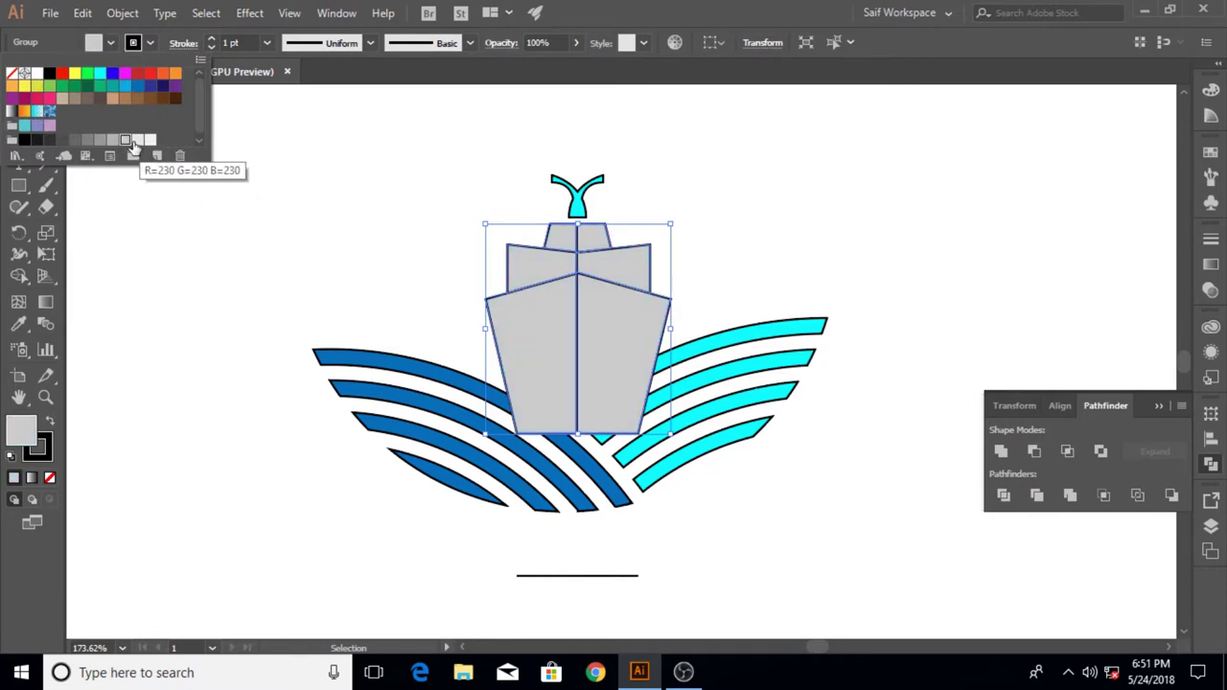
click(146, 141)
- Ungroup the ship and fill the left half with a darker grey
drag(447, 230, 557, 312)
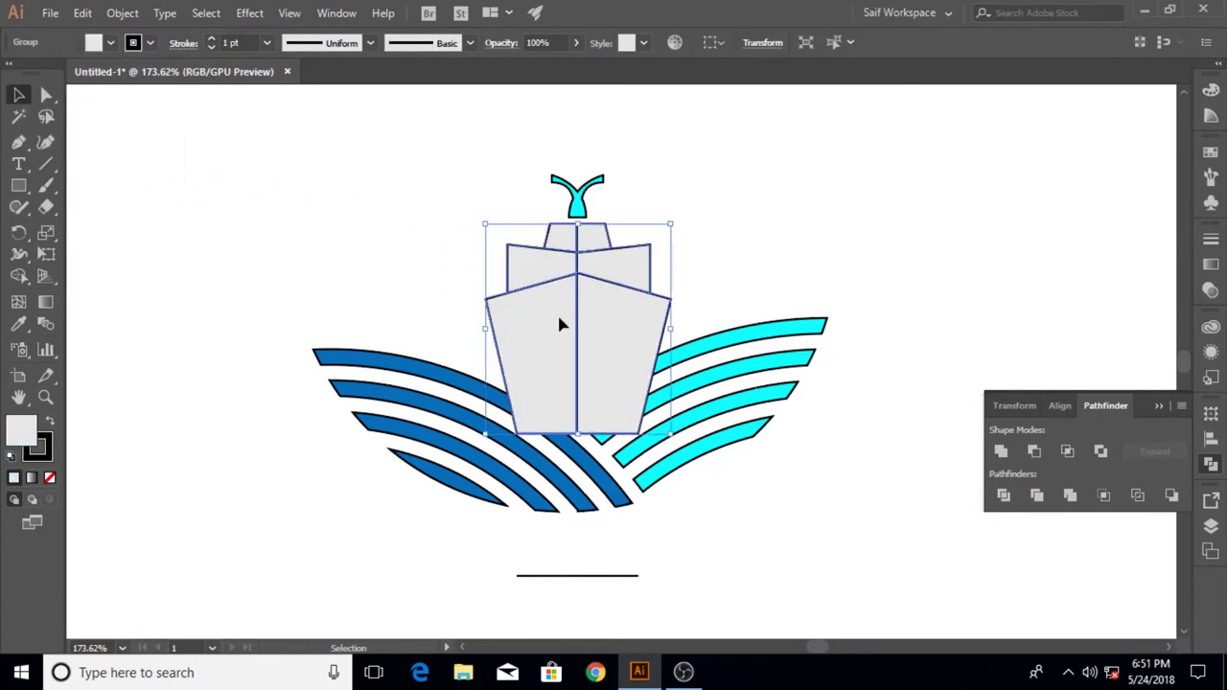
mouse_move(501, 282)
mouse_down()
mouse_move(526, 287)
mouse_move(549, 315)
mouse_up()
right_click(527, 286)
click(565, 428)
click(415, 246)
click(110, 43)
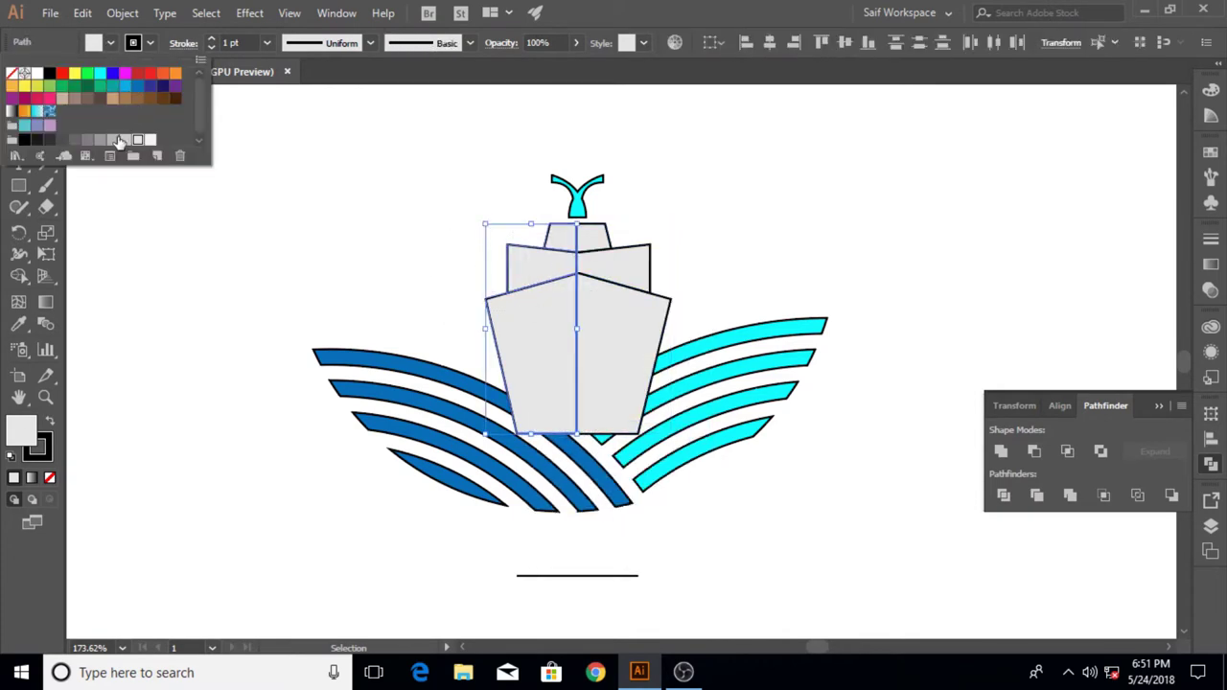
click(115, 140)
click(401, 245)
click(401, 244)
- Fill the Y funnel with red
drag(517, 151, 625, 211)
click(110, 42)
click(139, 78)
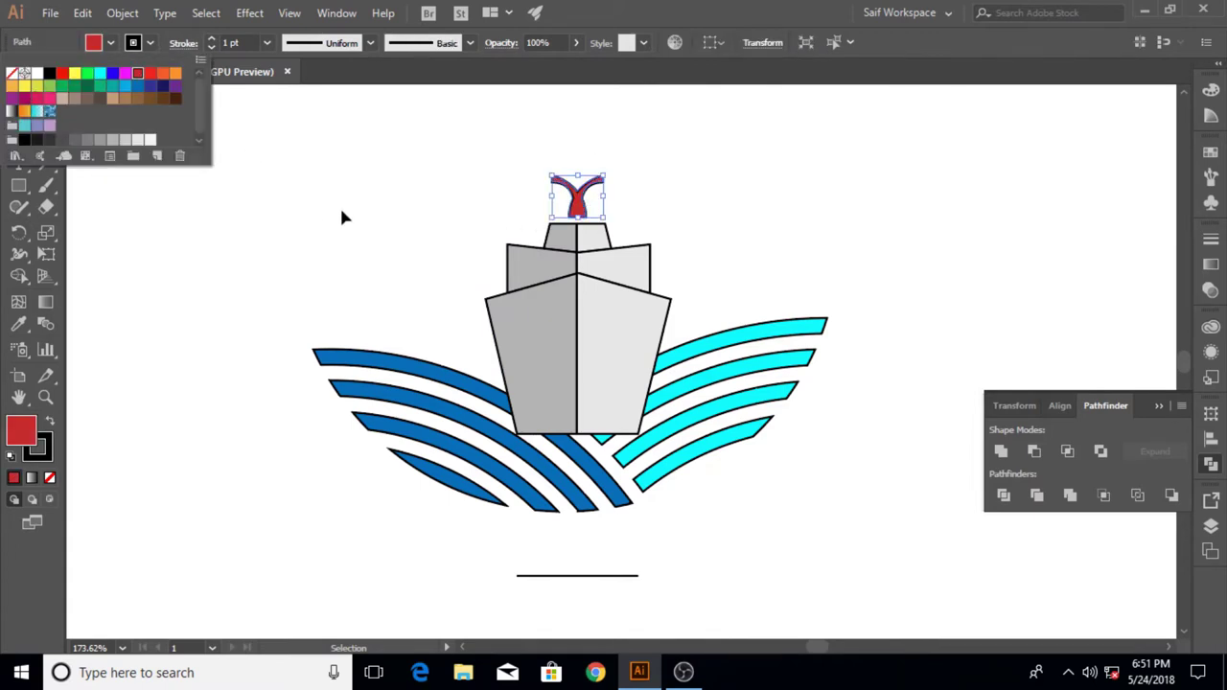
click(422, 207)
click(422, 207)
- Send the ship to the back, behind the wave stripes
drag(563, 269, 565, 273)
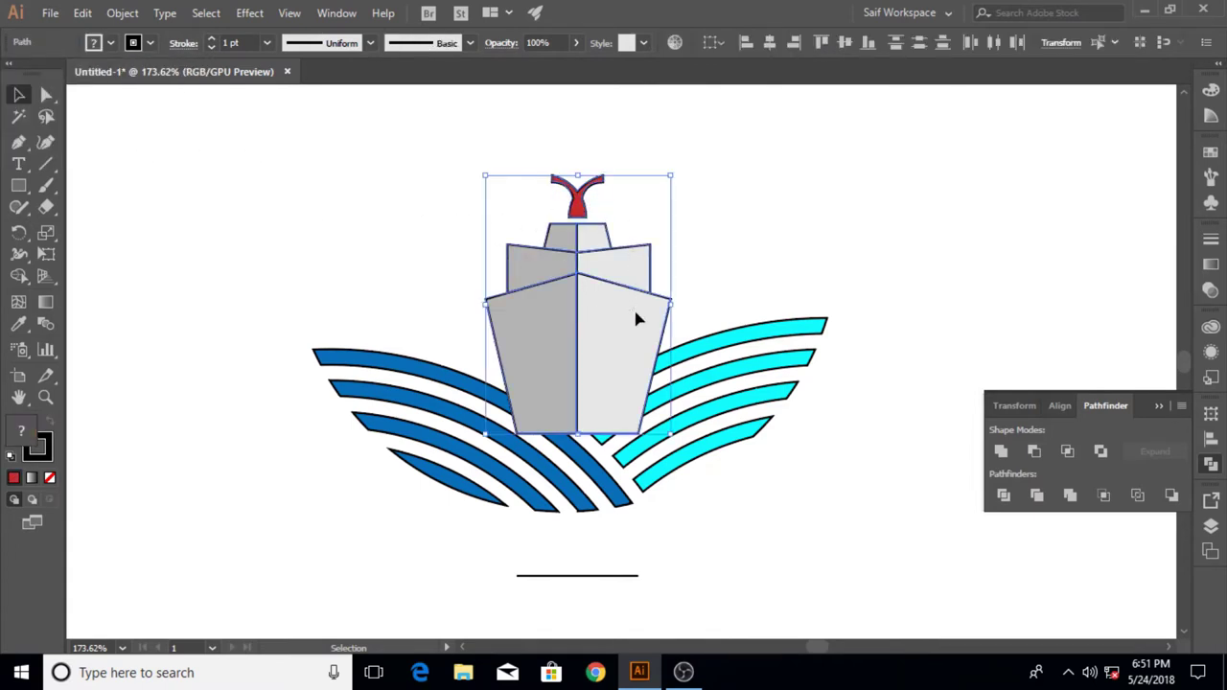
right_click(607, 303)
click(886, 623)
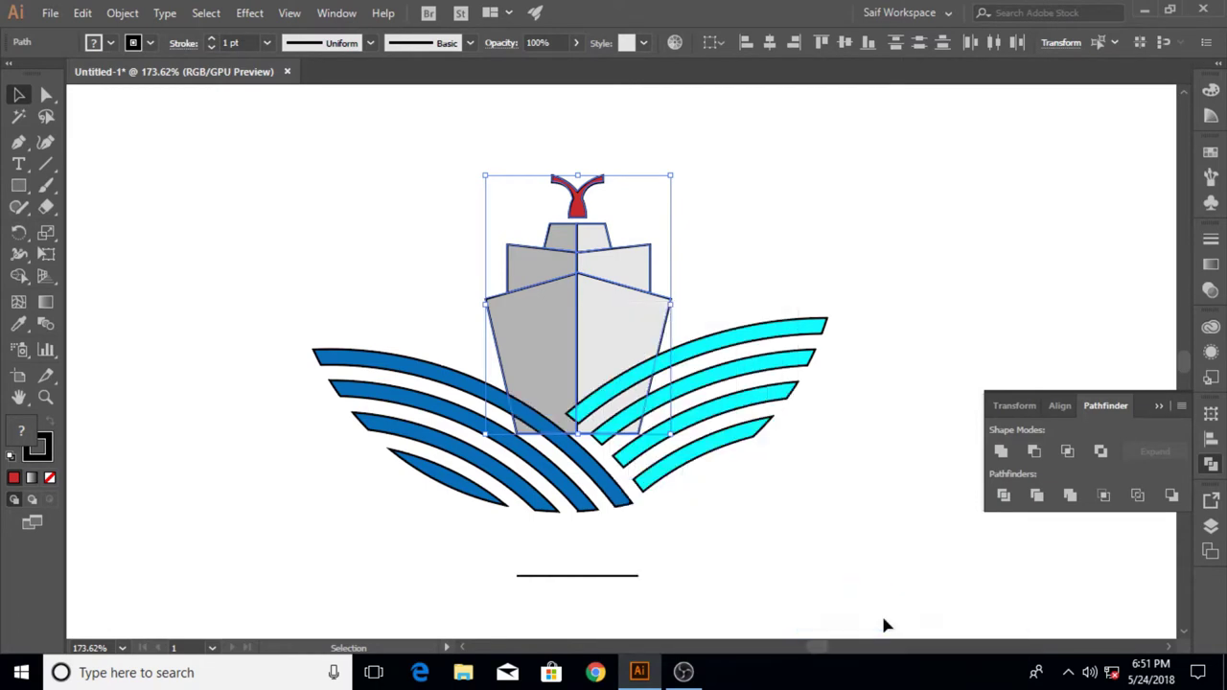
click(868, 573)
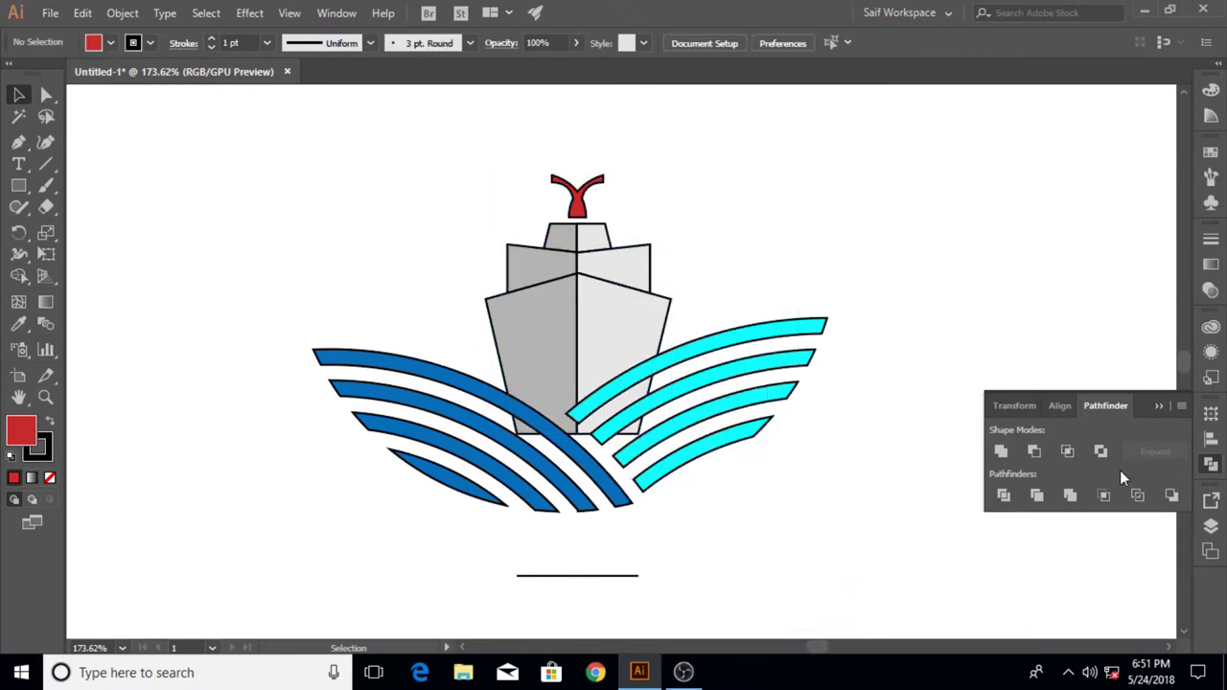
- Delete the short line under the logo
click(1159, 406)
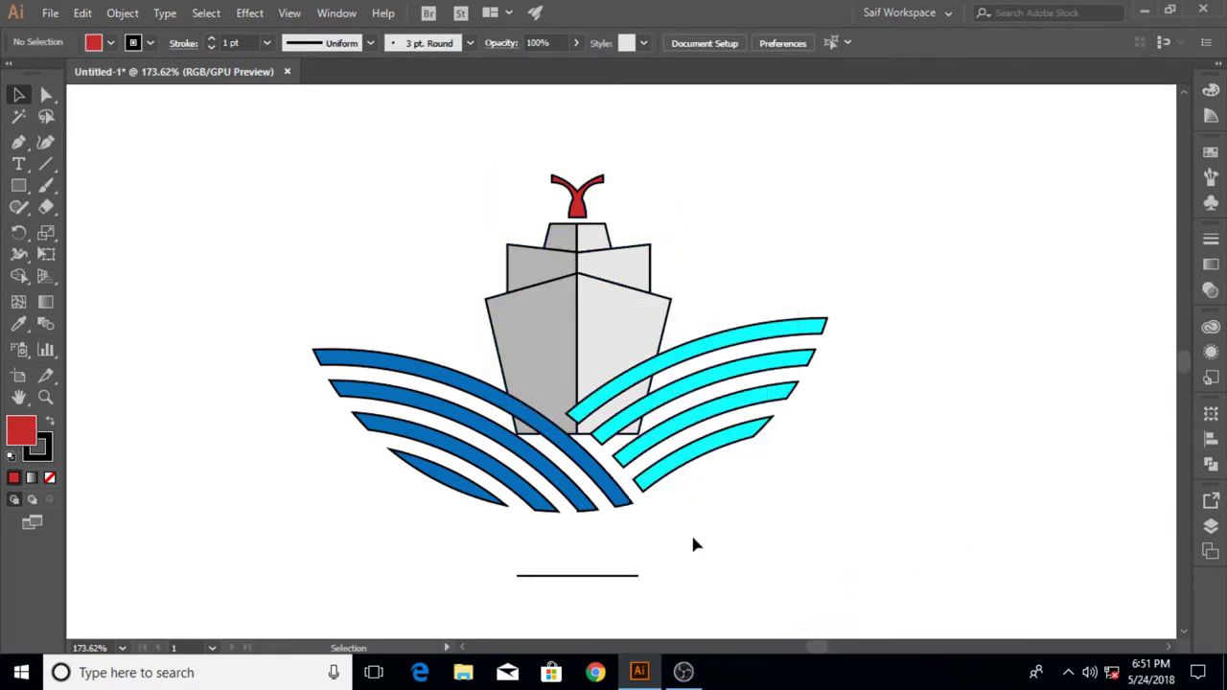
drag(474, 560, 581, 629)
key(Delete)
- Set the stroke of all the artwork to None
drag(278, 141, 886, 559)
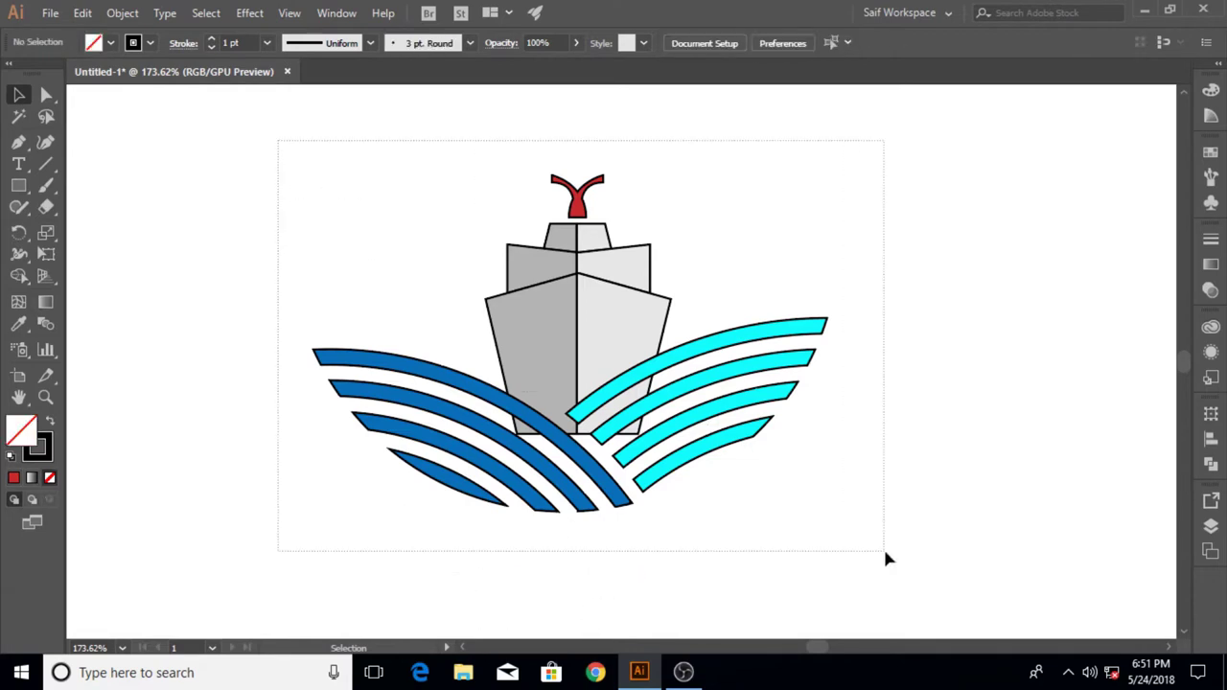
click(151, 43)
click(26, 73)
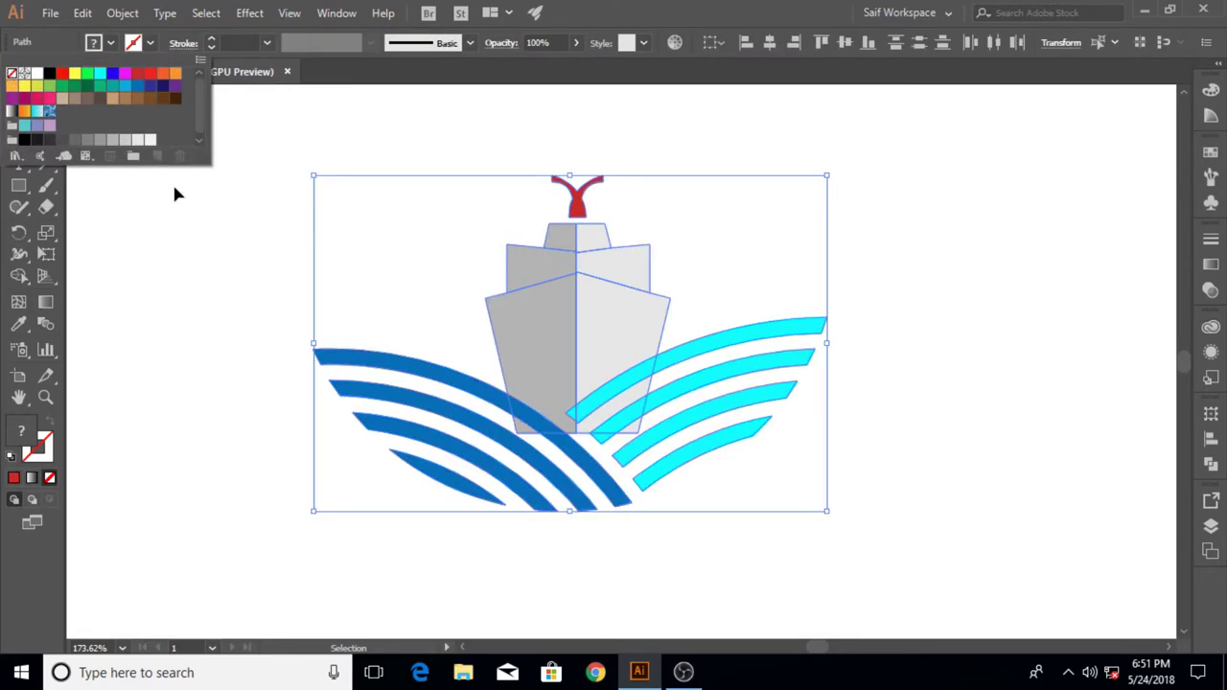
click(211, 240)
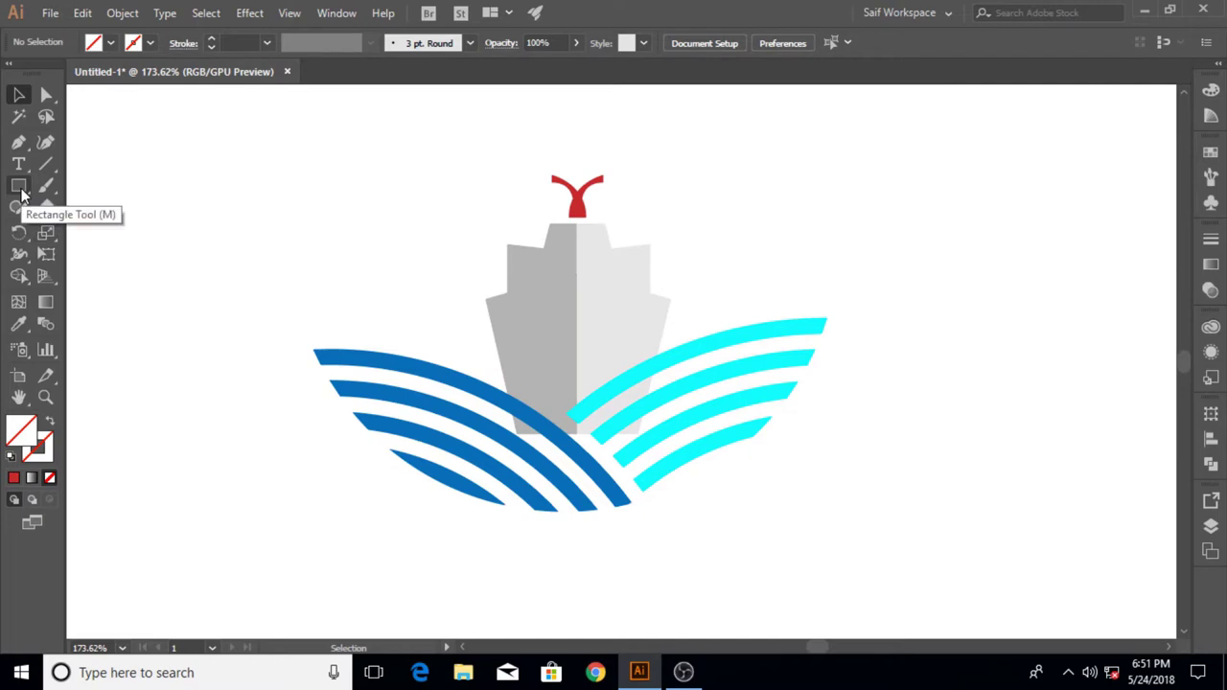
- Draw a circle below the right-hand wave stripes
drag(21, 189, 115, 230)
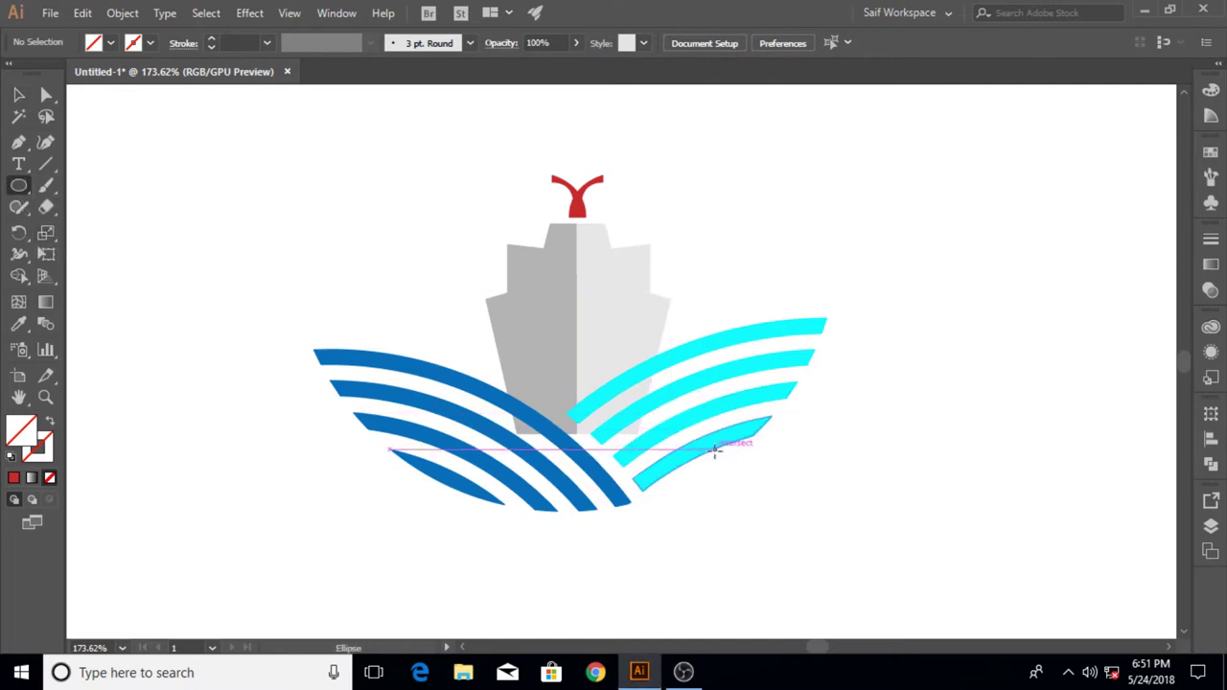
mouse_move(727, 455)
mouse_down()
mouse_move(871, 597)
mouse_move(963, 626)
mouse_up()
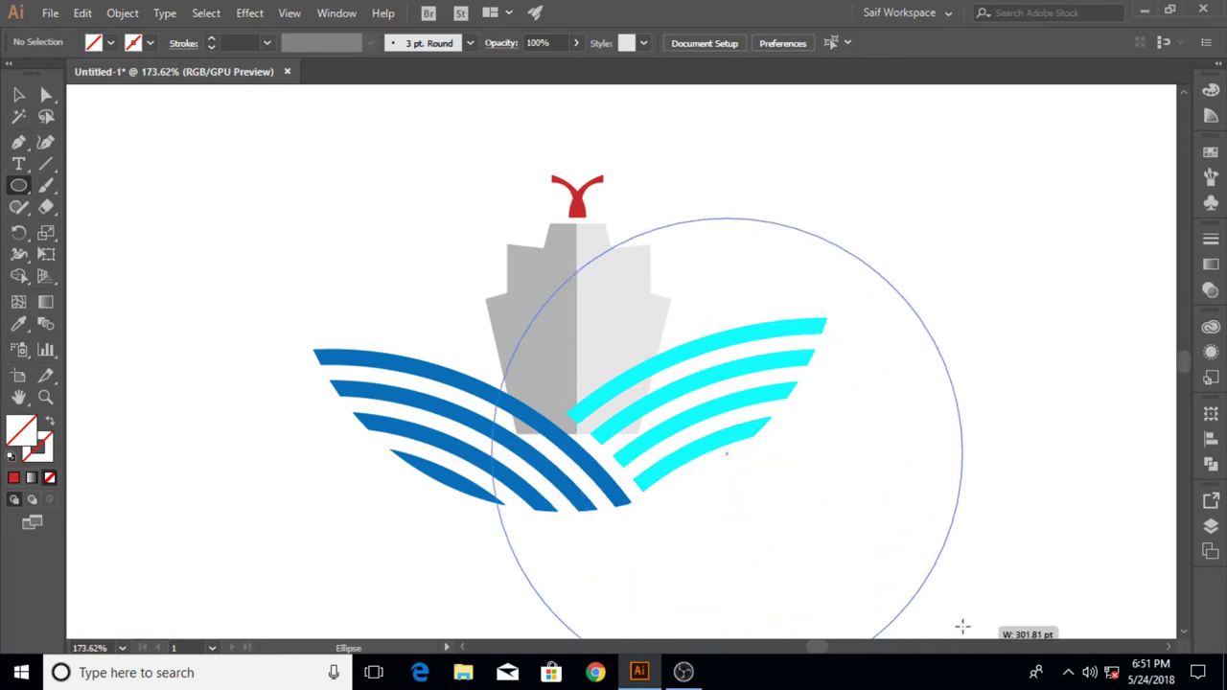
click(19, 94)
drag(754, 227, 780, 311)
- Scale the circle to 340 pt, nudge it under the waves, and duplicate it
scroll(755, 439, down, 3)
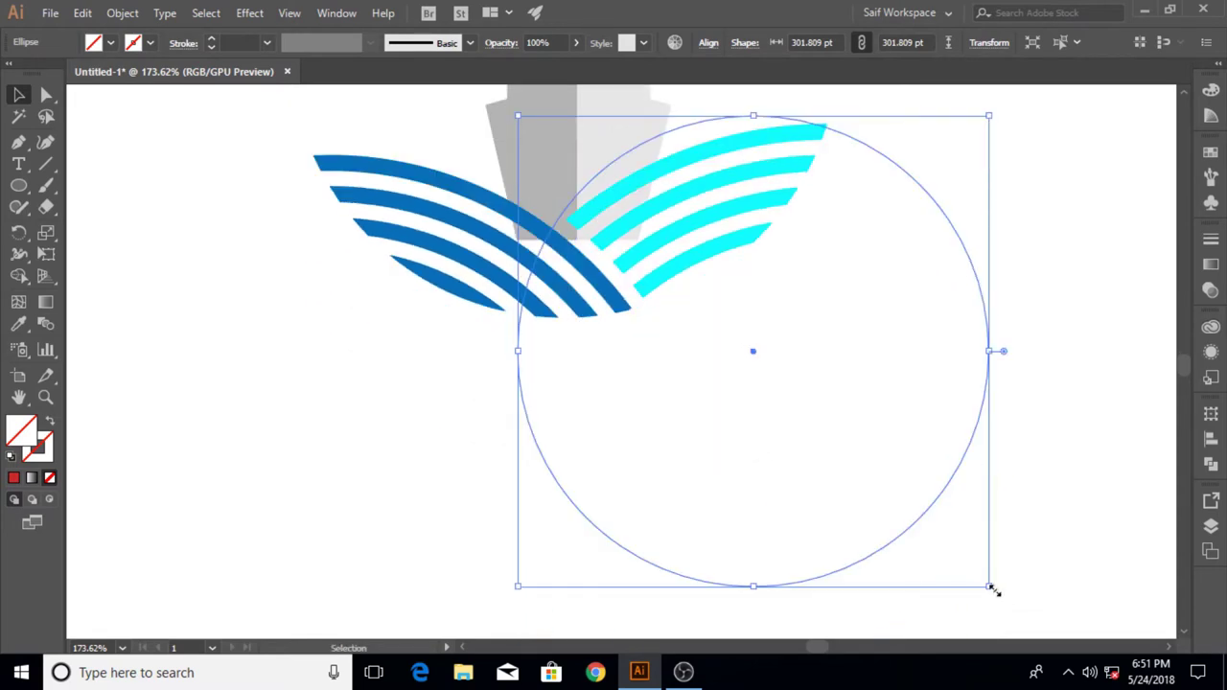
drag(993, 591, 1049, 332)
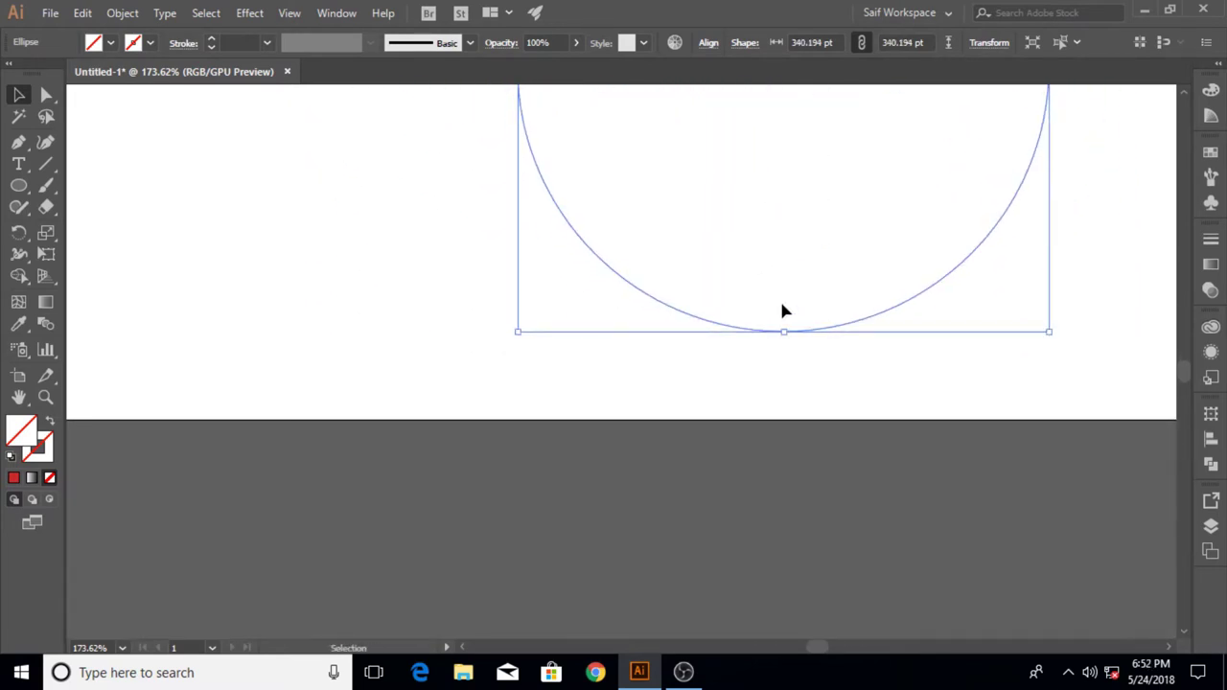
scroll(671, 298, up, 4)
scroll(589, 282, up, 1)
drag(523, 396, 508, 393)
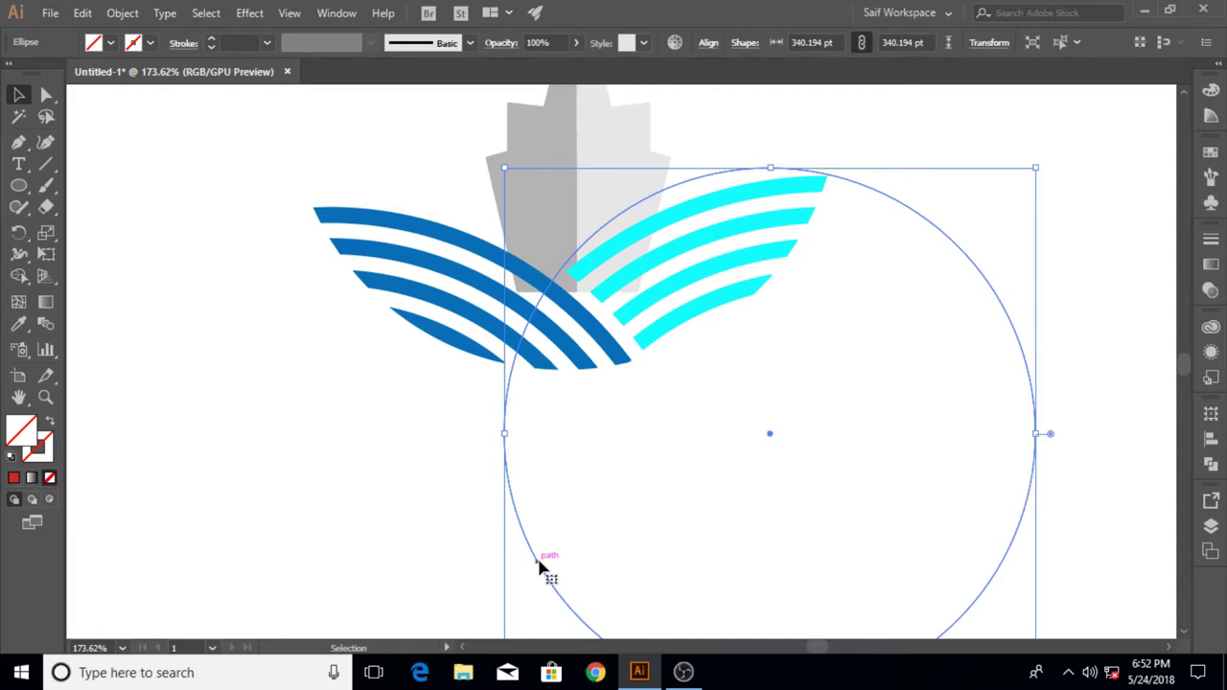
drag(510, 479, 482, 494)
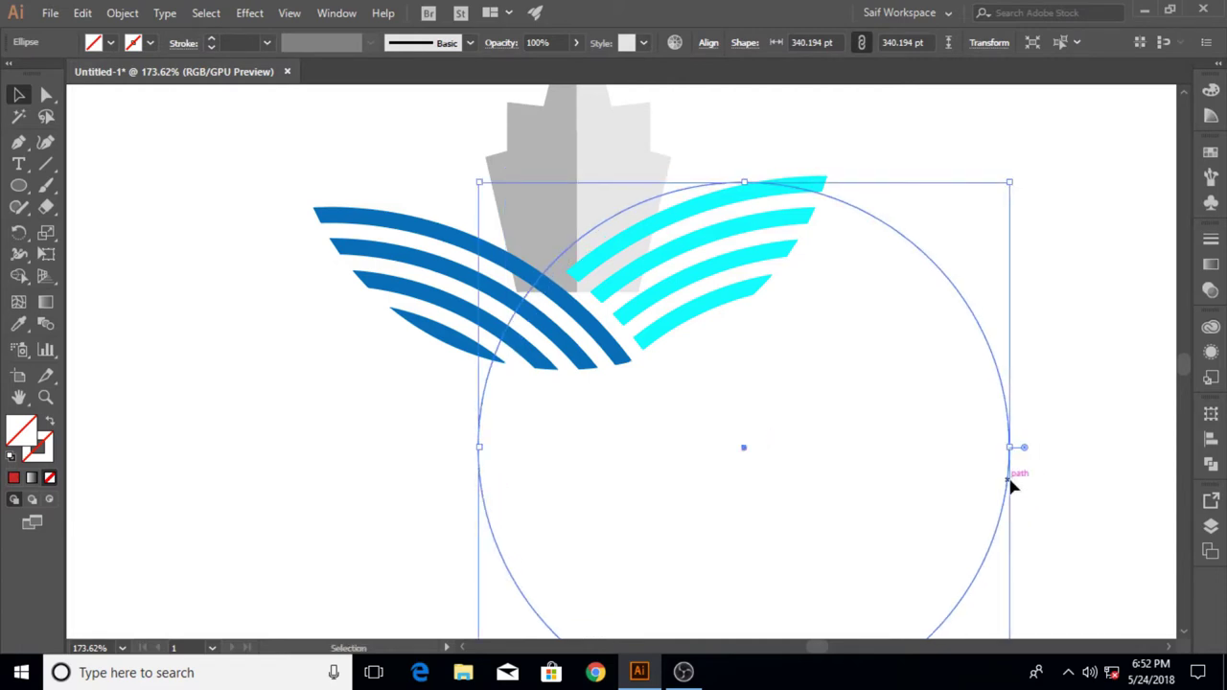
mouse_move(1013, 487)
mouse_down()
mouse_move(657, 467)
mouse_move(1007, 454)
mouse_up()
- Give both 340 pt circles a black outline
click(500, 513)
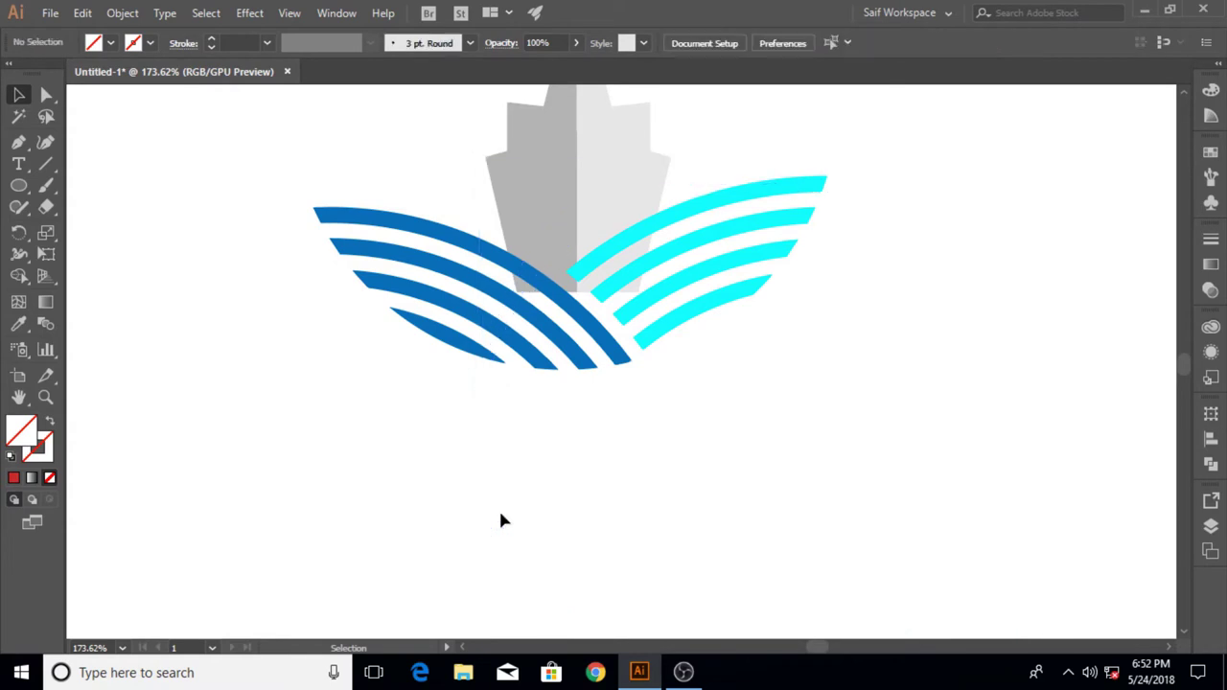
key(ctrl+z)
click(149, 42)
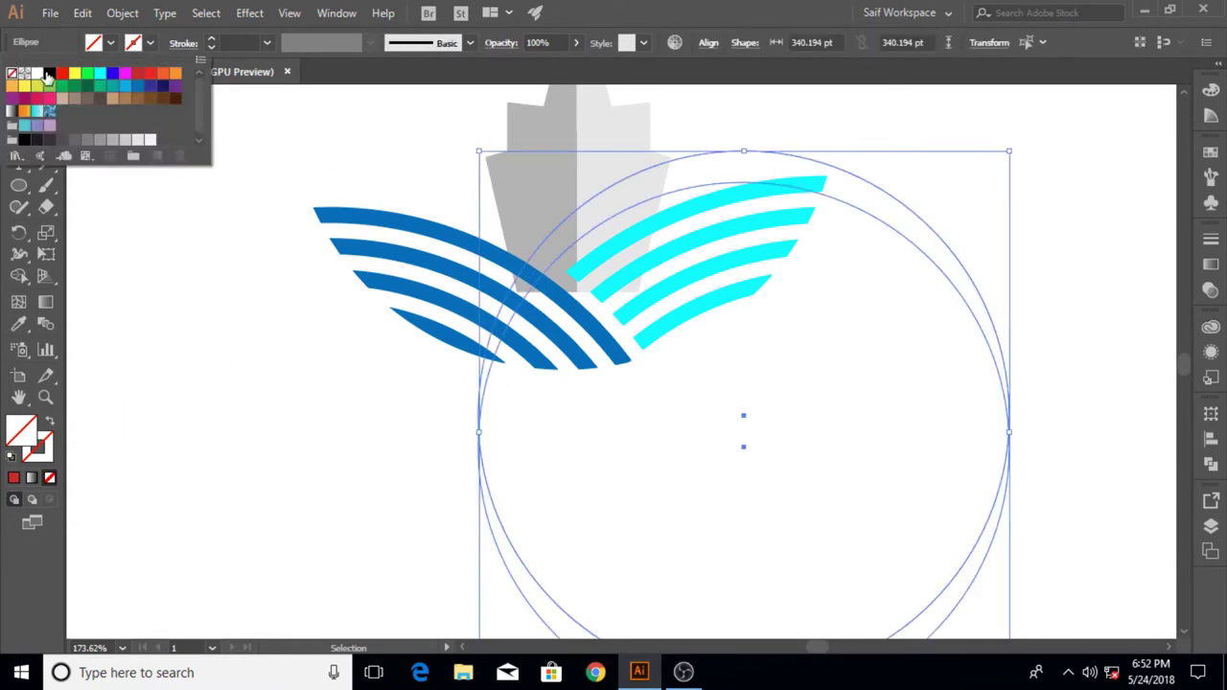
click(48, 79)
click(258, 396)
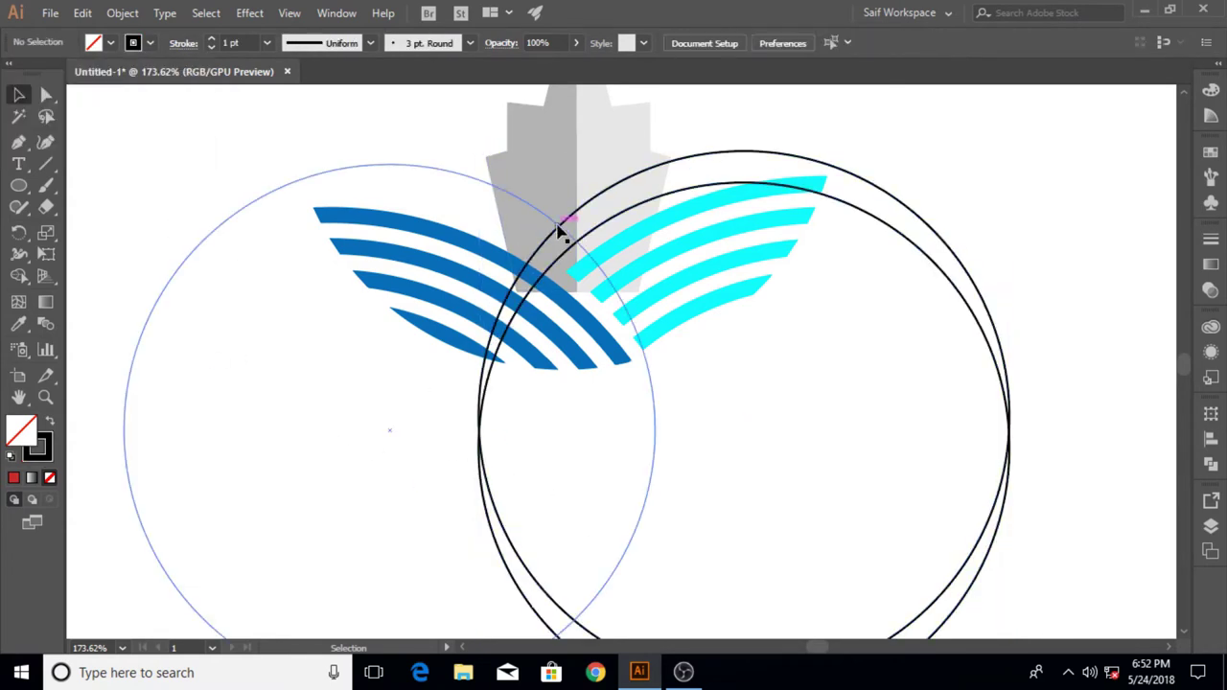
- Move one circle left under the blue wing so it overlaps the other circle
mouse_move(587, 211)
mouse_down()
mouse_move(249, 257)
mouse_move(240, 238)
mouse_move(260, 231)
mouse_up()
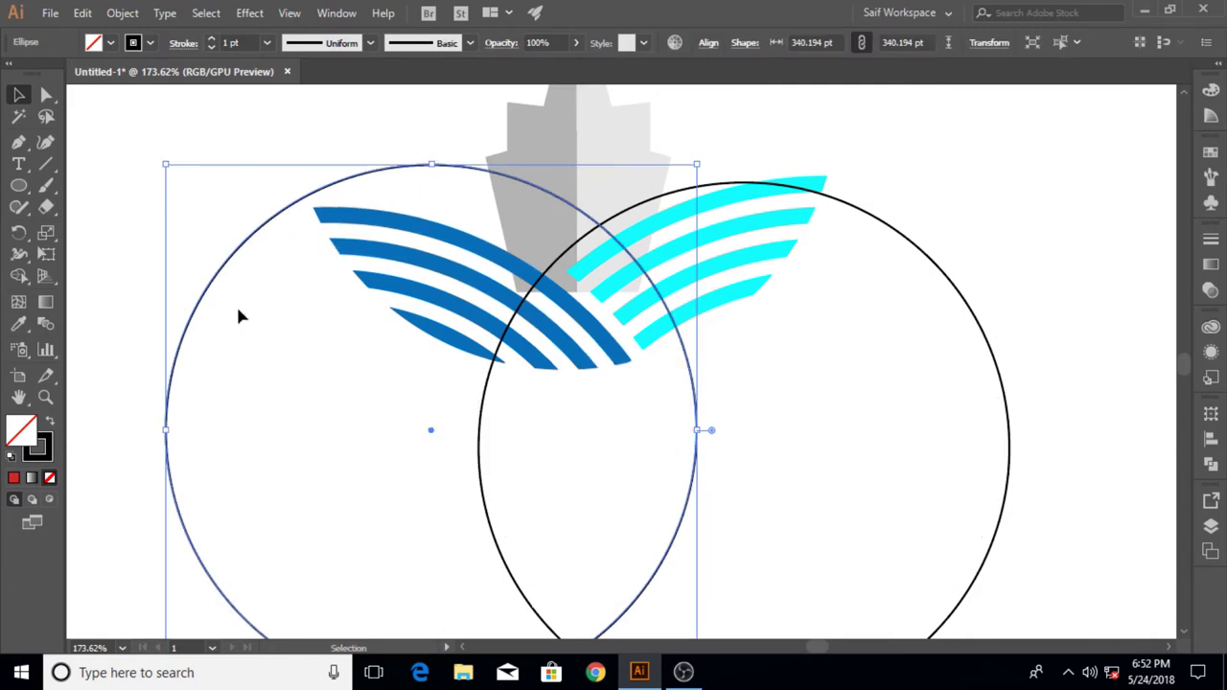
scroll(240, 311, up, 1)
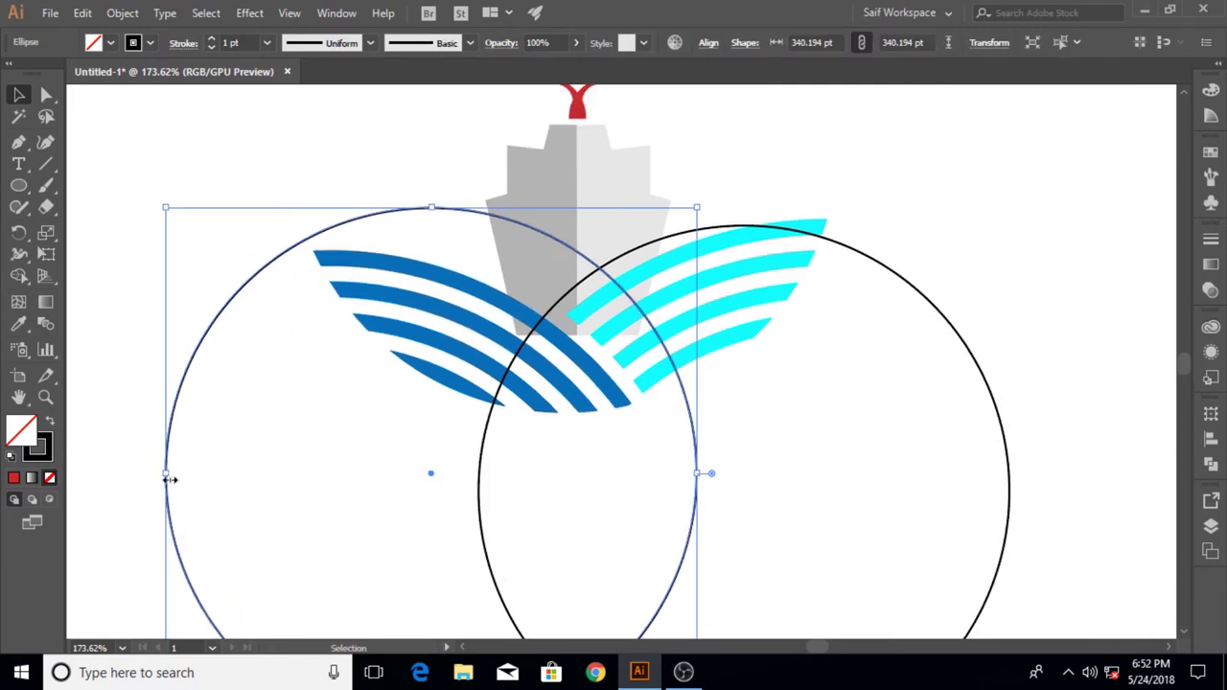
drag(166, 473, 132, 472)
key(ctrl+z)
drag(692, 434, 667, 433)
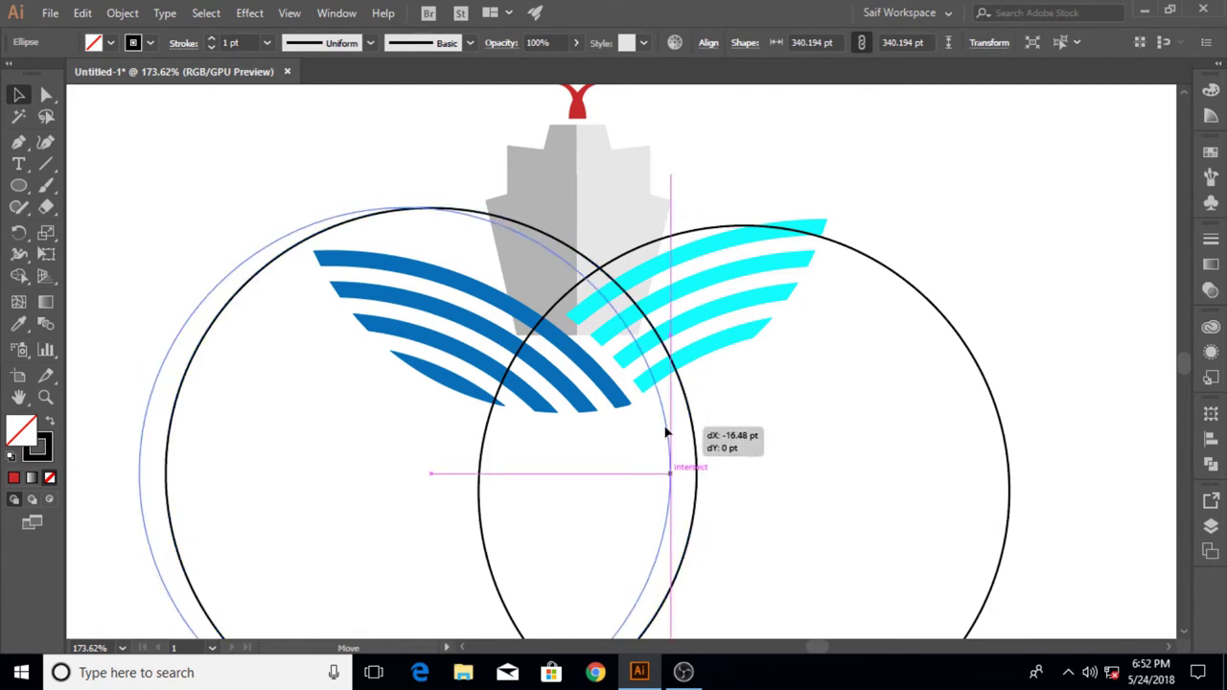
drag(666, 433, 651, 433)
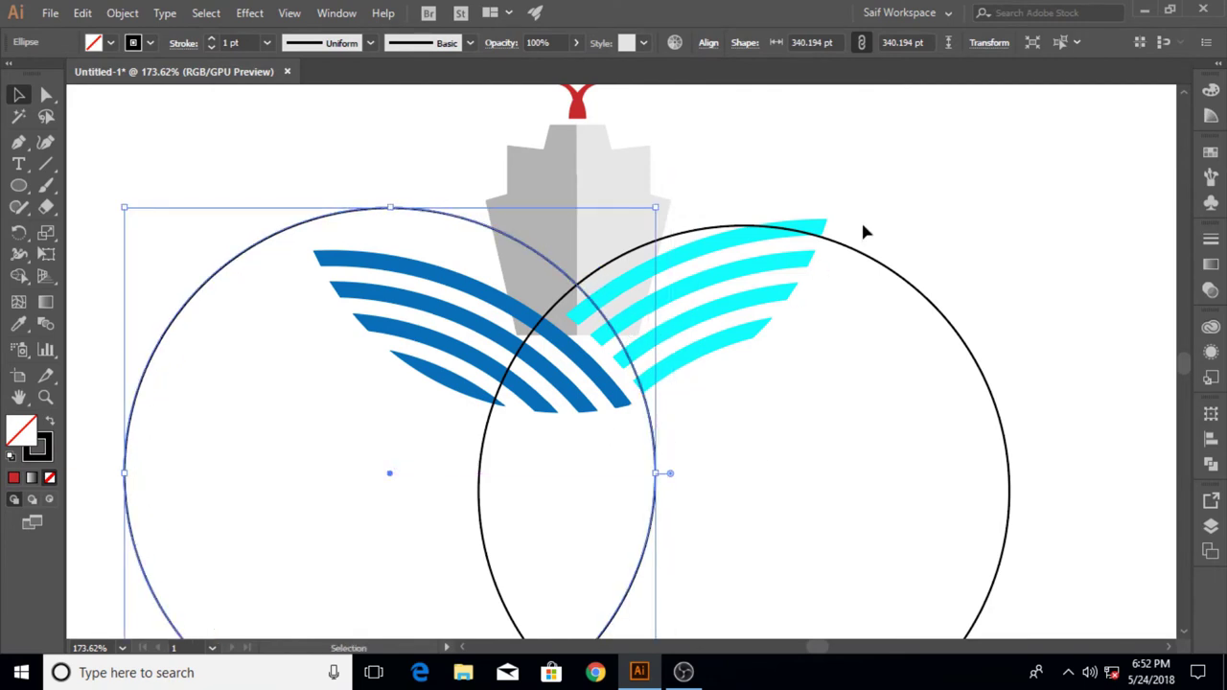
click(861, 223)
click(534, 233)
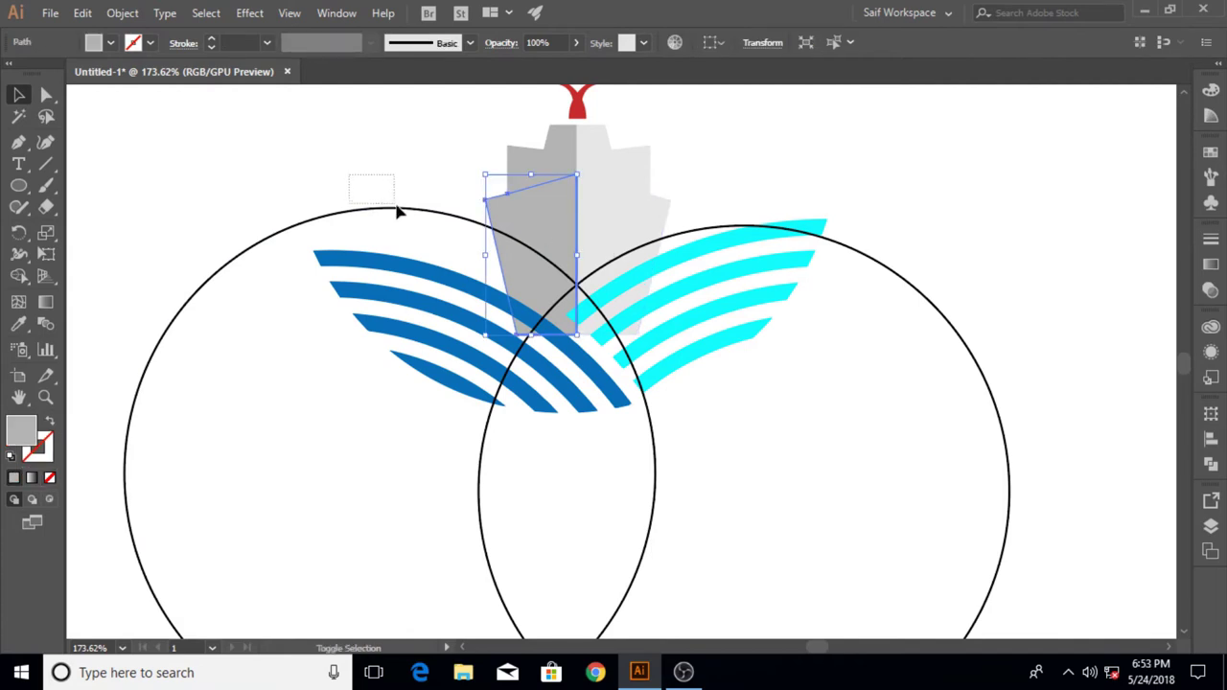
- Trim the left hull half along the left circle's arc with Shape Builder, deleting the circle
drag(399, 211, 403, 212)
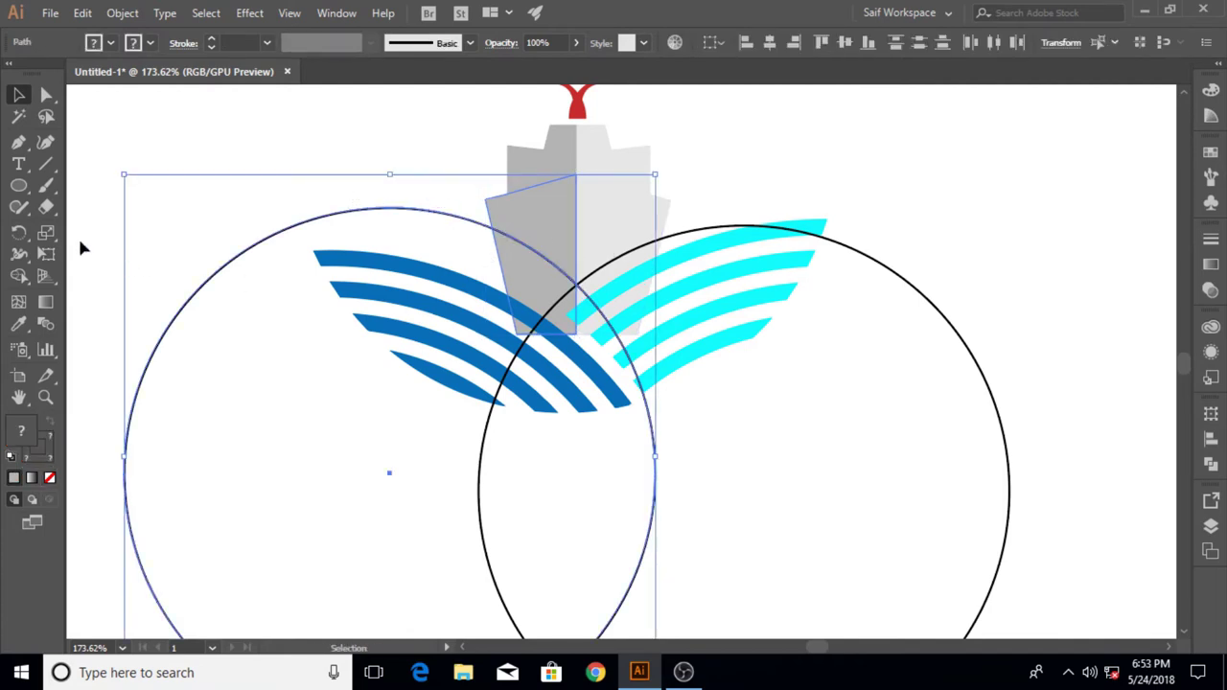
click(18, 276)
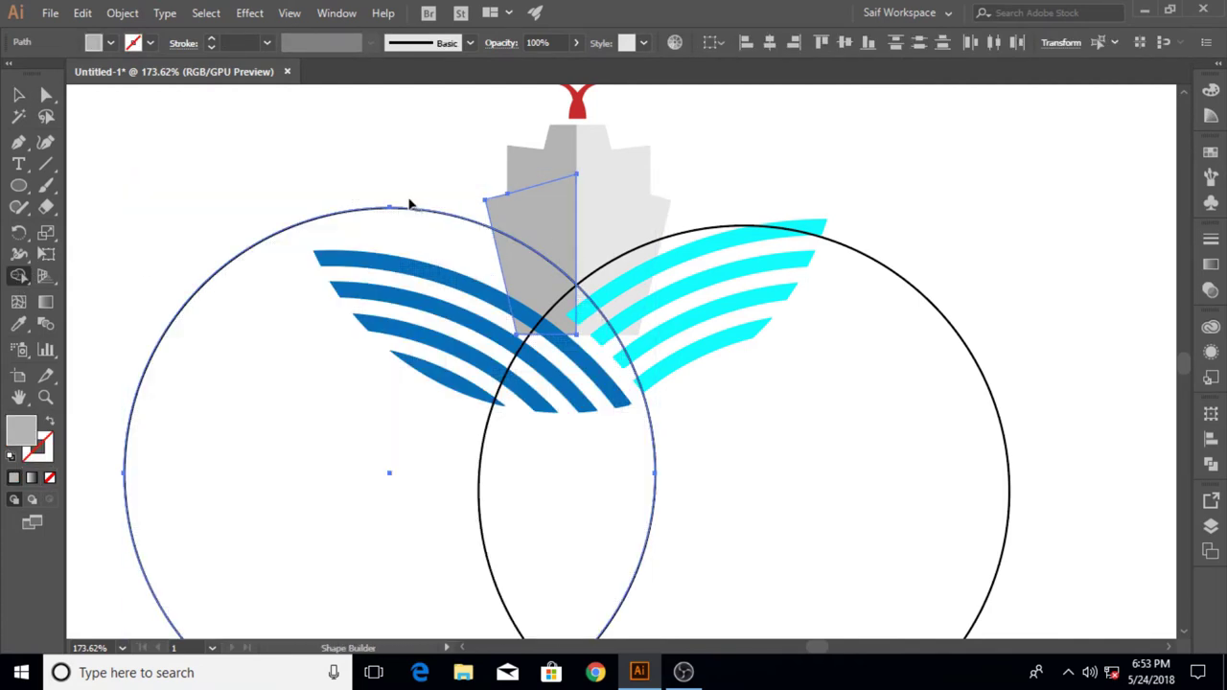
drag(501, 260, 417, 254)
key(v)
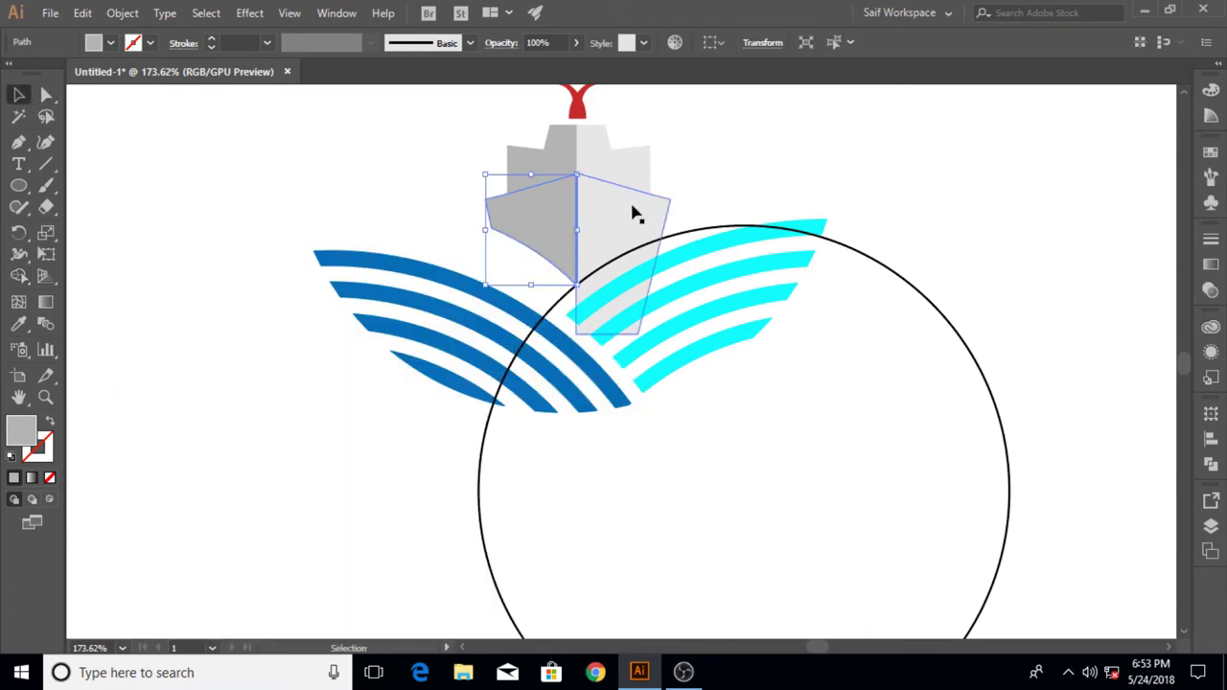
- Trim the right hull half along the right circle's arc, deleting that circle
click(720, 229)
click(27, 275)
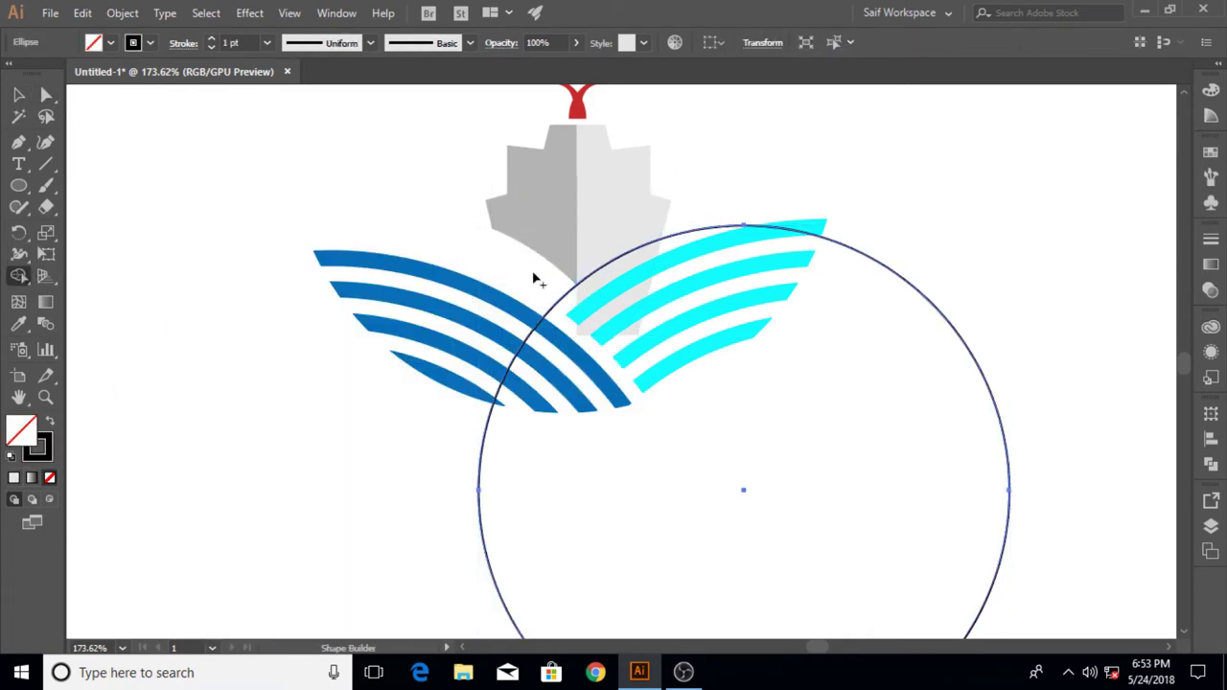
key(v)
click(619, 260)
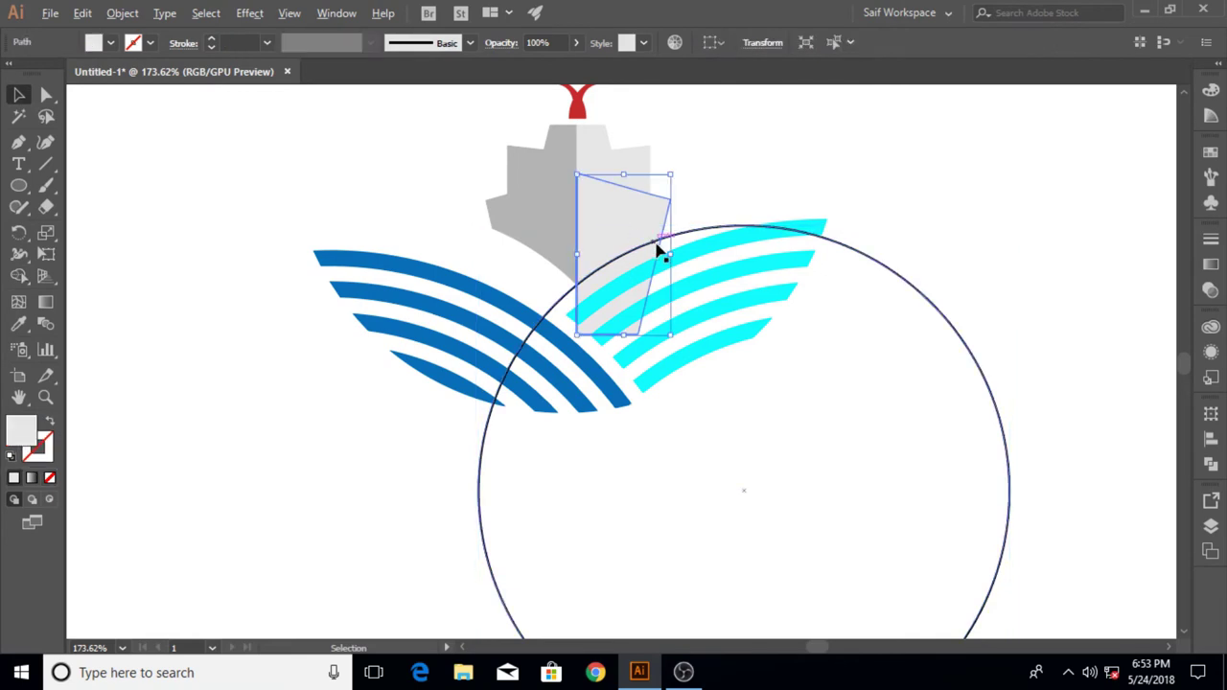
click(699, 240)
click(603, 211)
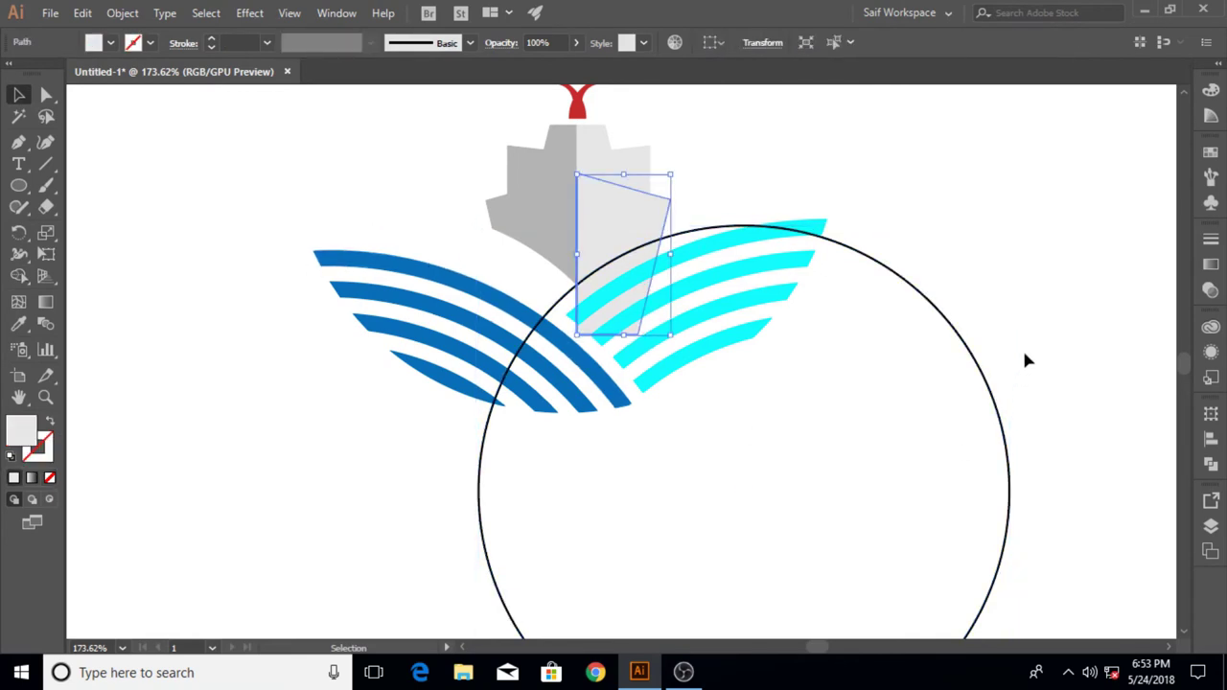
drag(1021, 347, 936, 457)
shift+click(648, 248)
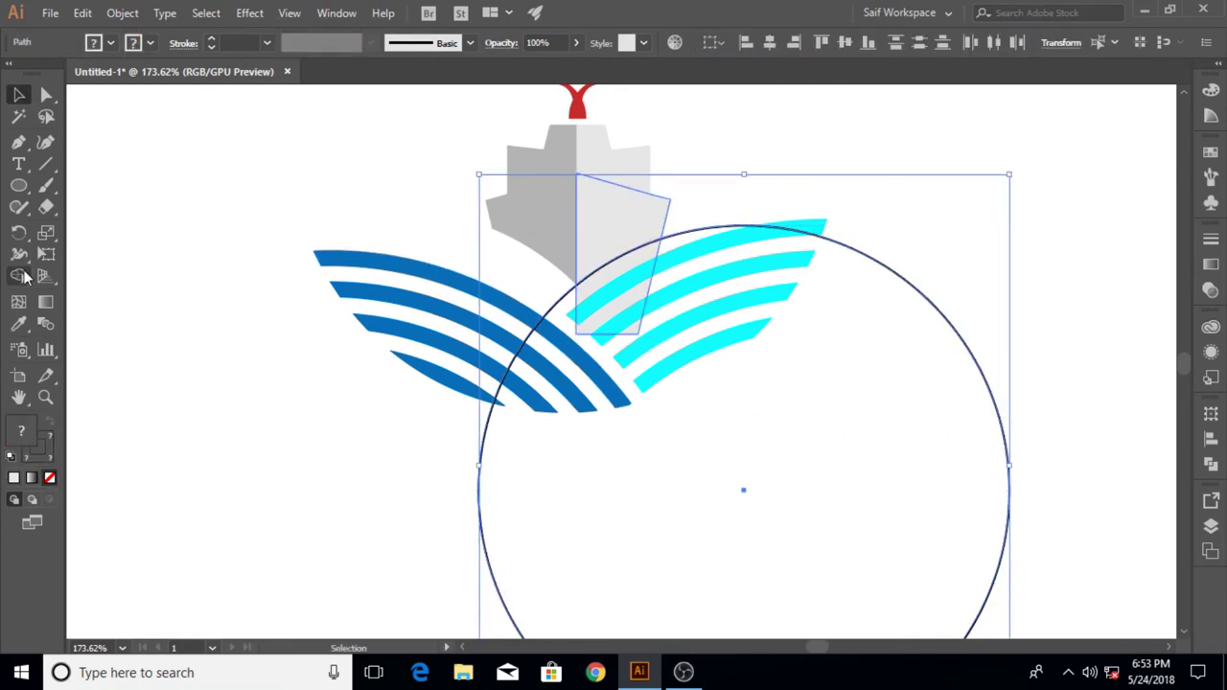
key(shift+m)
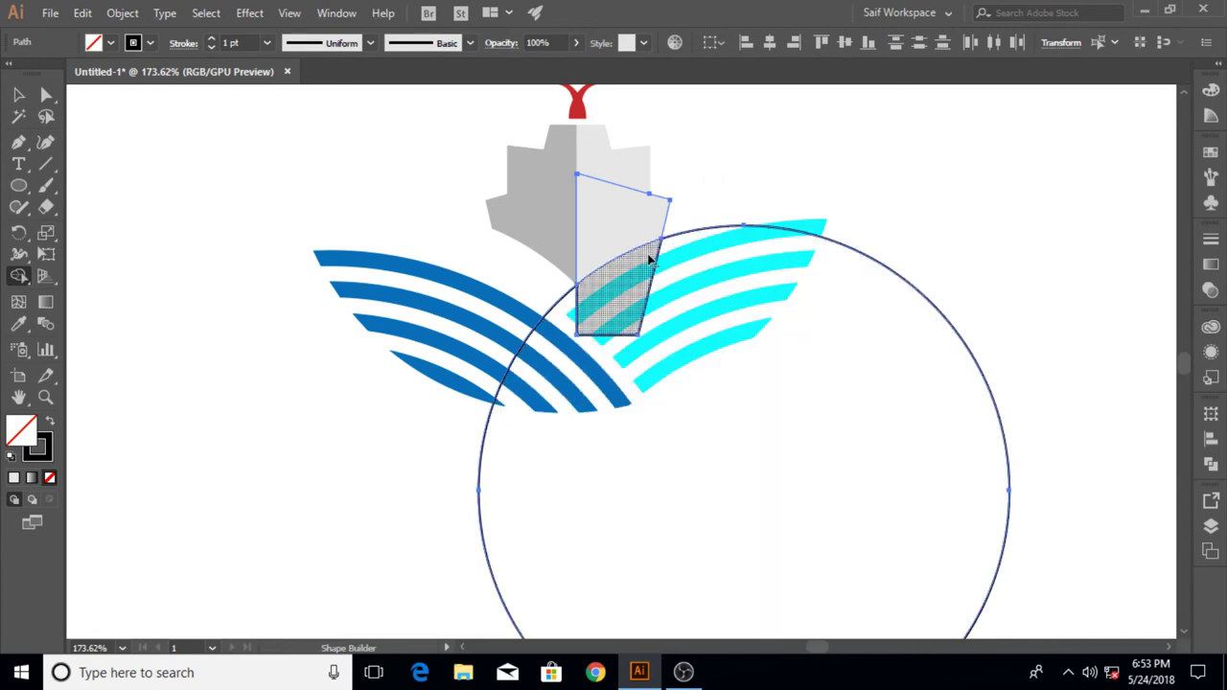
click(651, 257)
alt+click(660, 251)
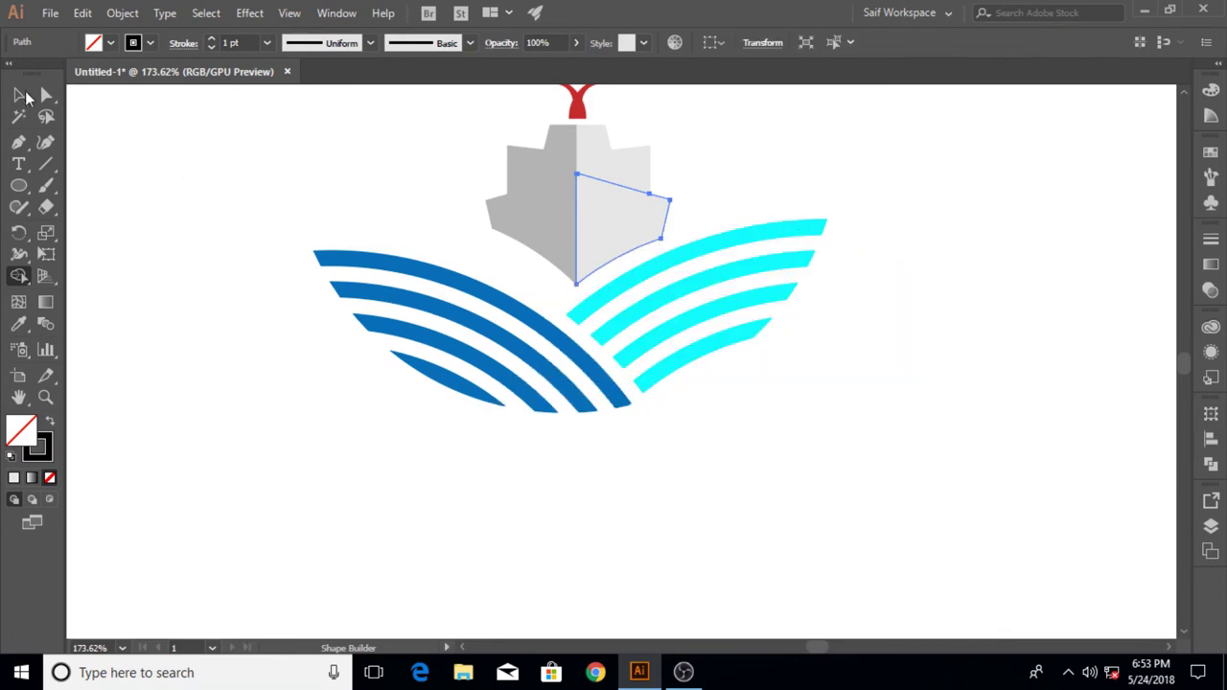
- Move the ship down and slightly left onto the wave stripes
key(v)
click(198, 156)
scroll(266, 272, up, 2)
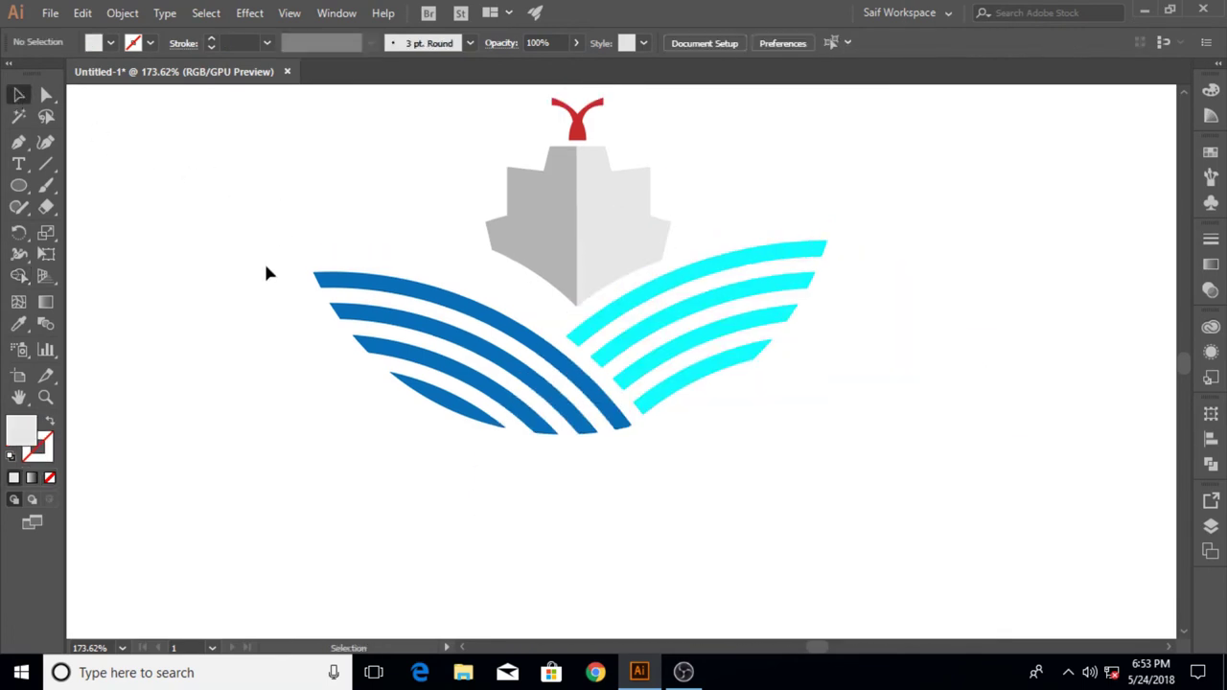
drag(602, 265, 598, 273)
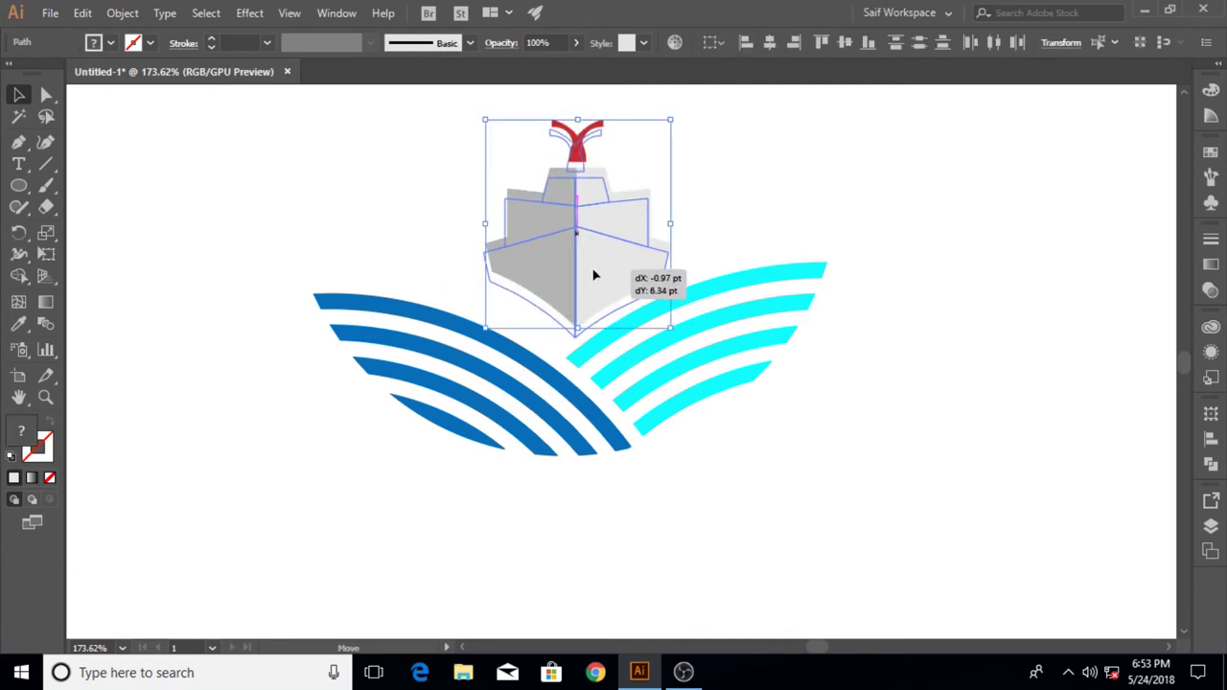
drag(599, 273, 598, 281)
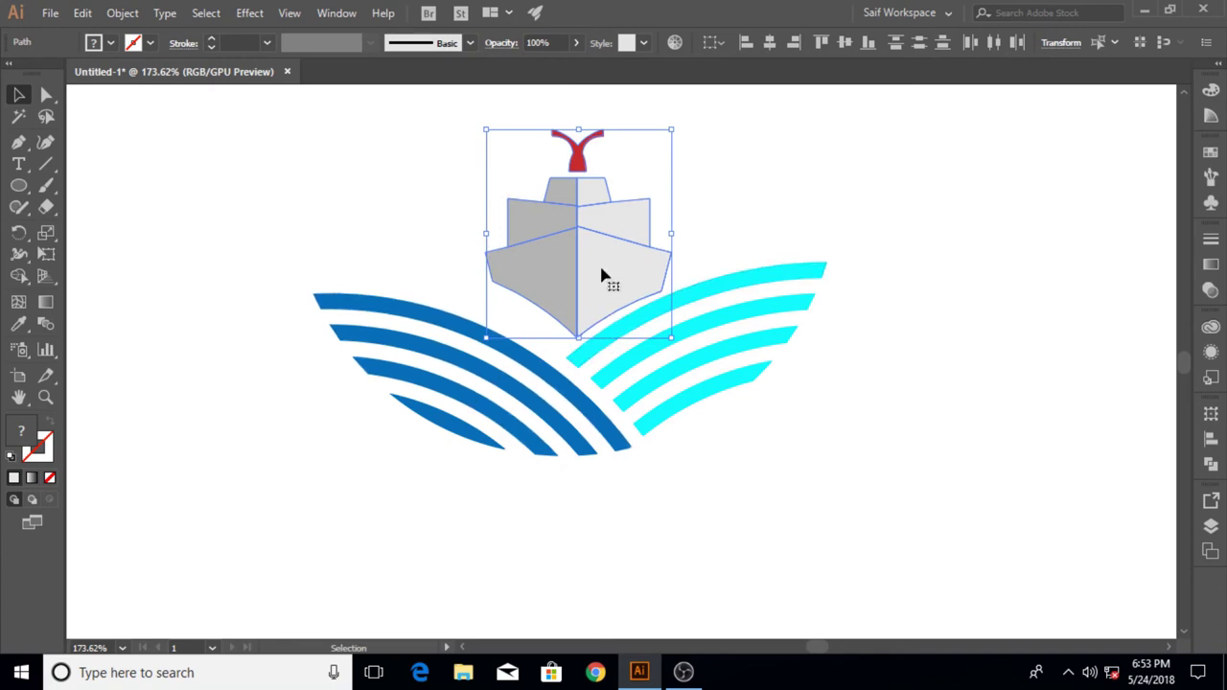
drag(602, 274, 576, 281)
click(419, 275)
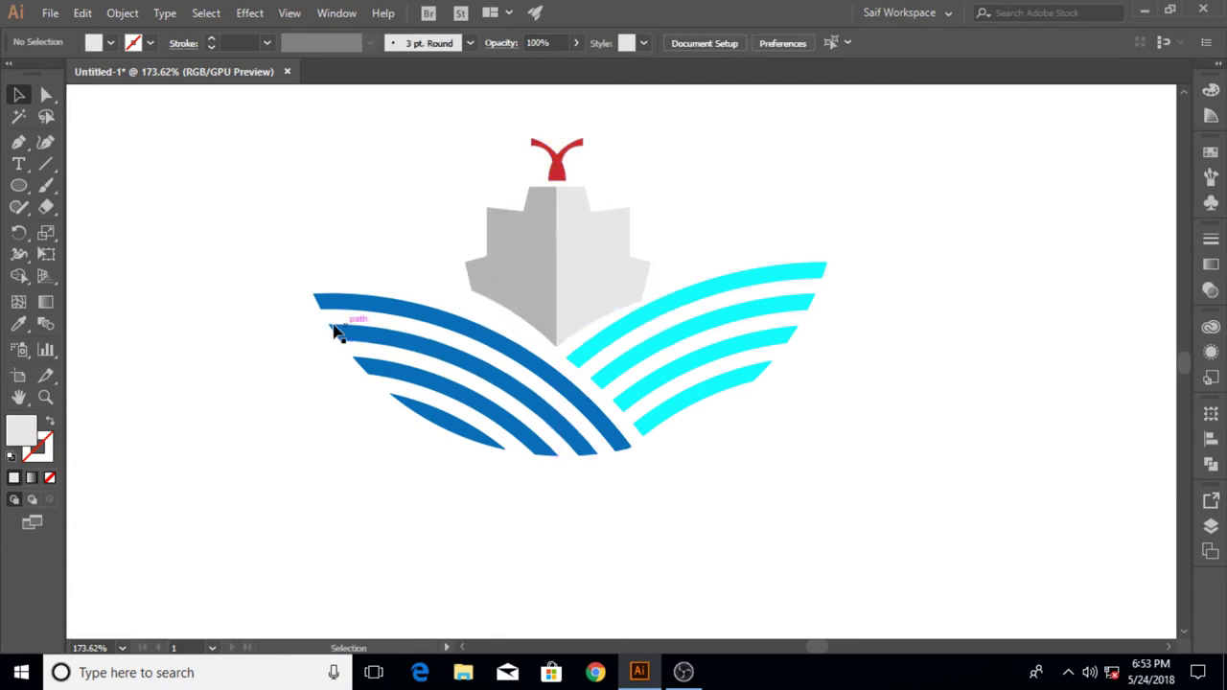
- Zoom out, select all ship parts, and raise the ship slightly above the waves
key(z)
drag(616, 364, 428, 326)
click(18, 94)
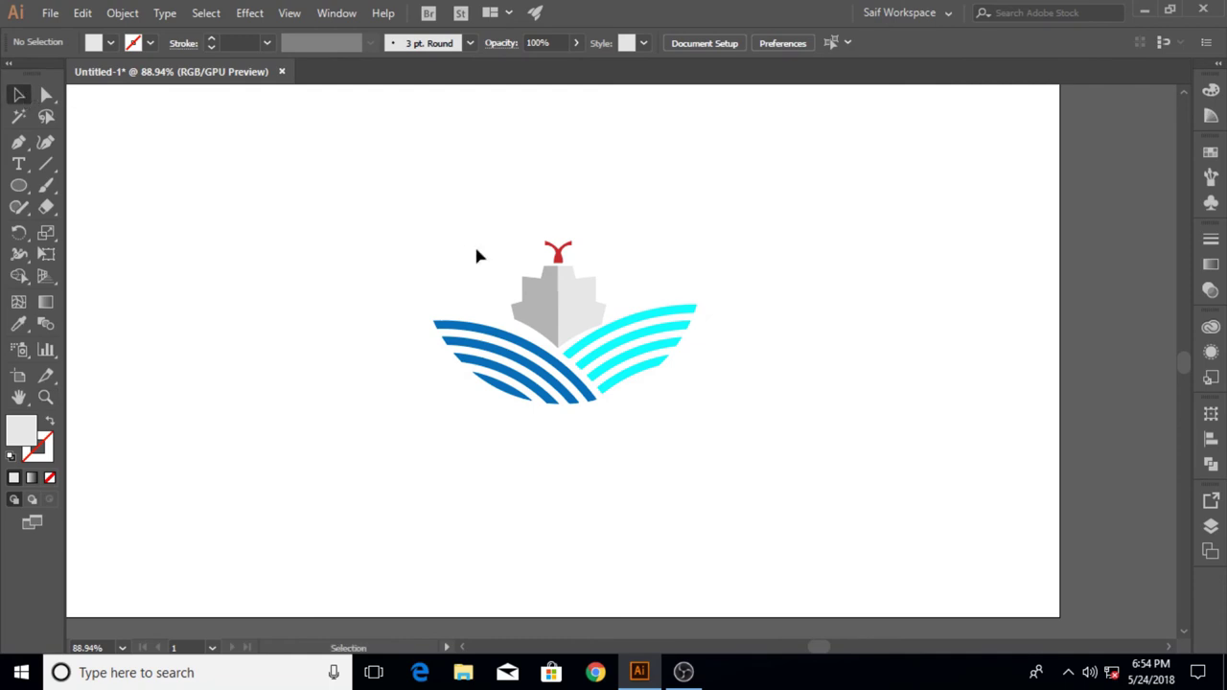
drag(494, 295, 681, 431)
drag(582, 307, 628, 219)
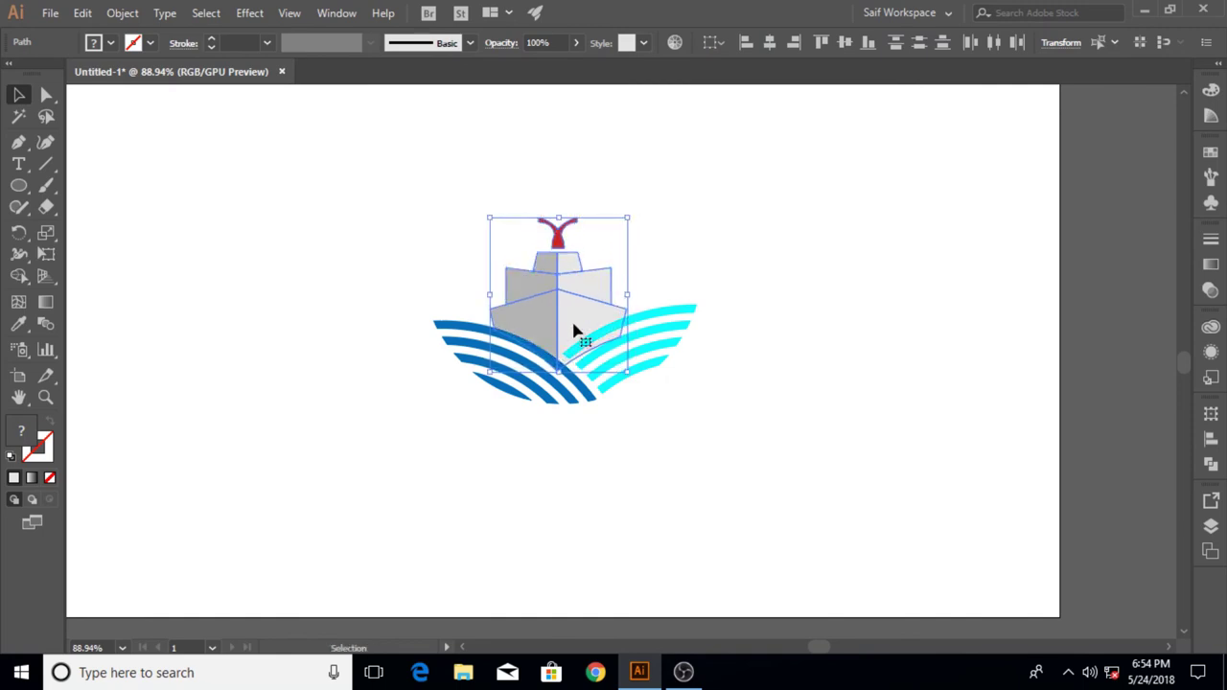
drag(573, 329, 574, 299)
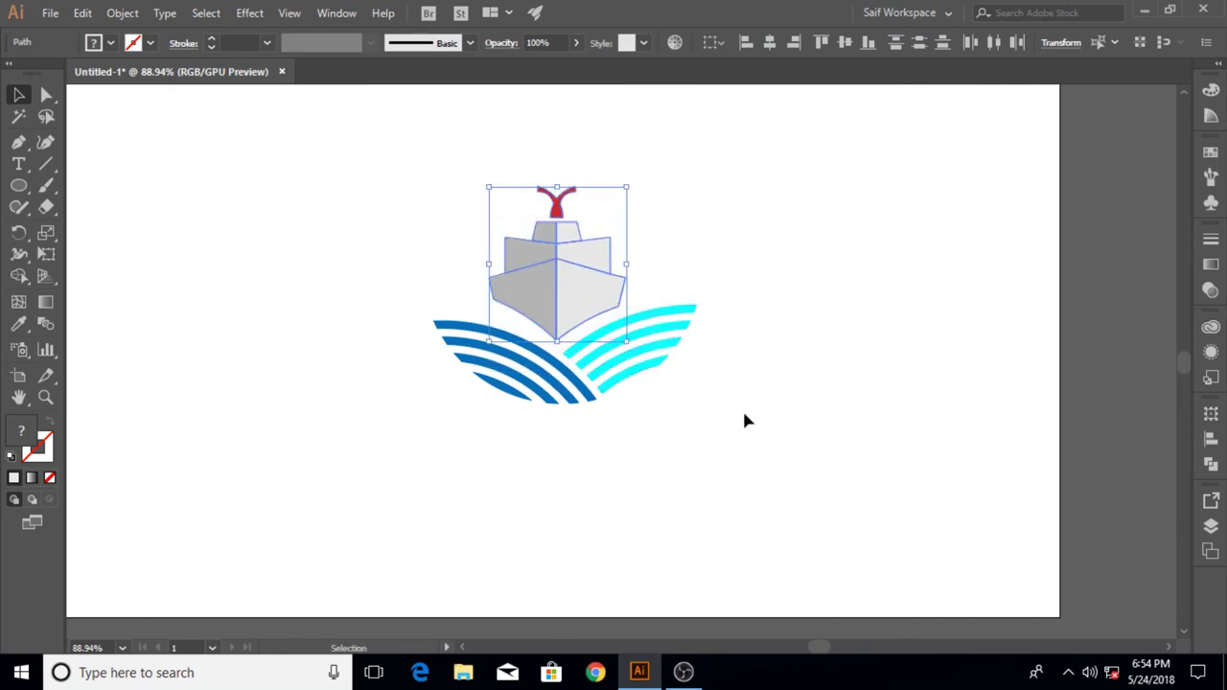
click(348, 266)
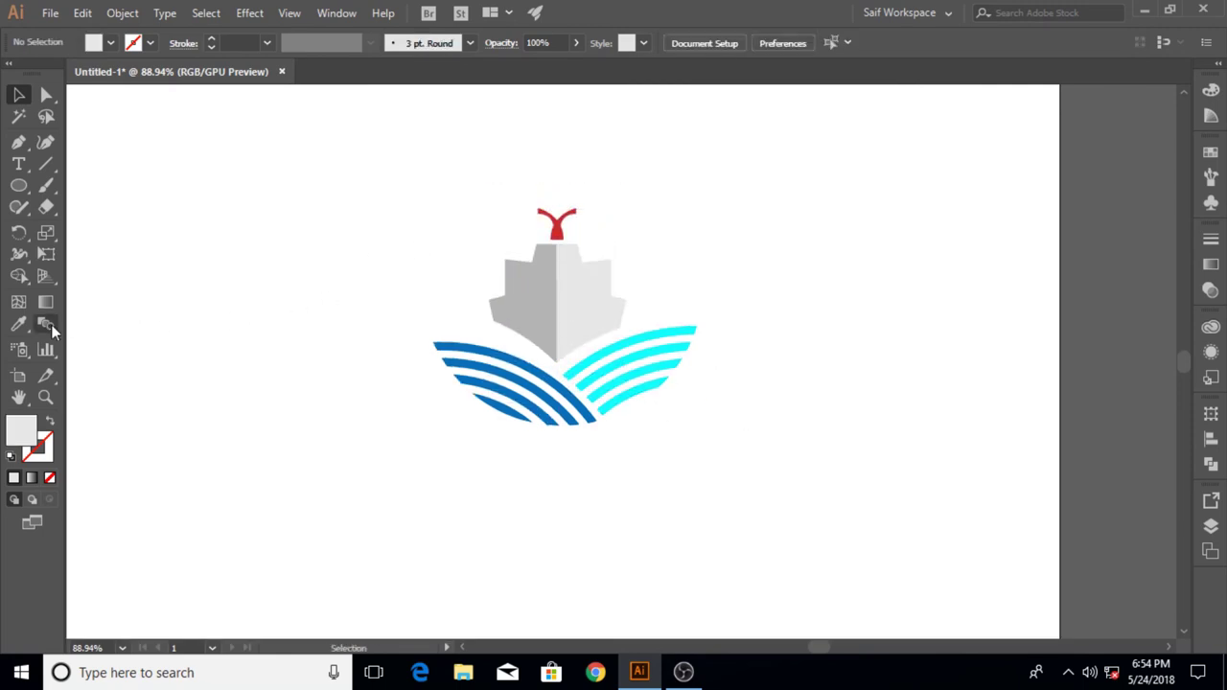
- Nudge the cabin tiers and red funnel up with the Up arrow, leaving thin white gaps between levels
click(45, 396)
alt+click(455, 379)
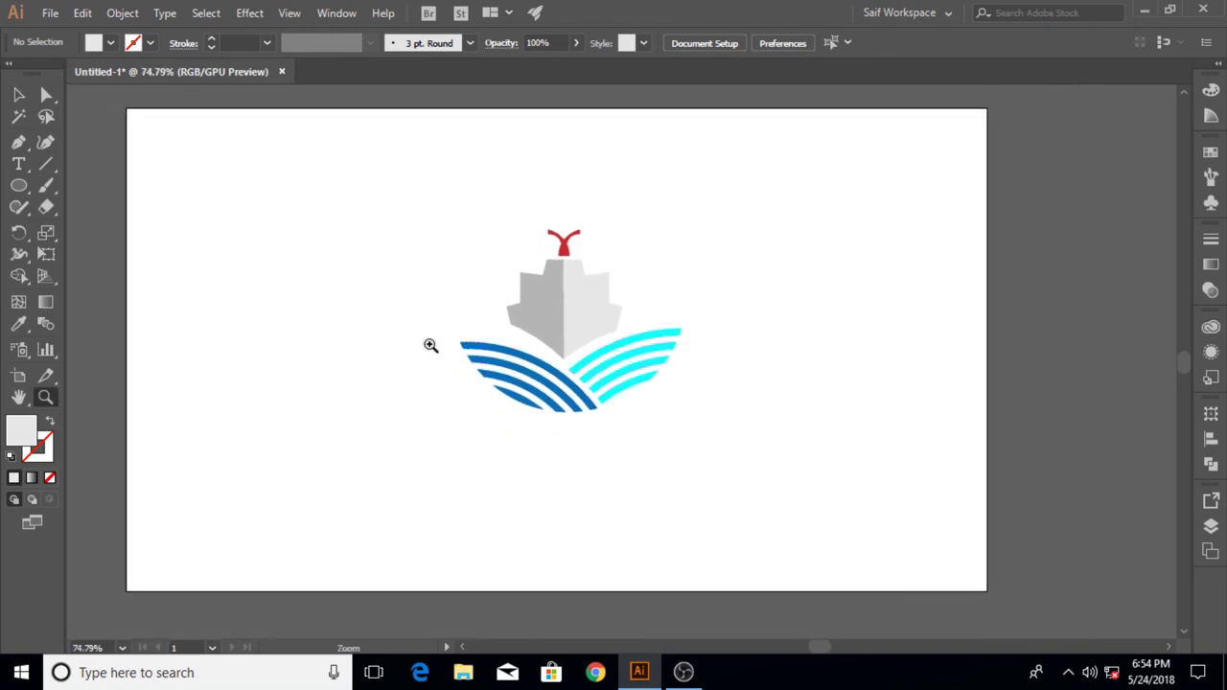
click(19, 94)
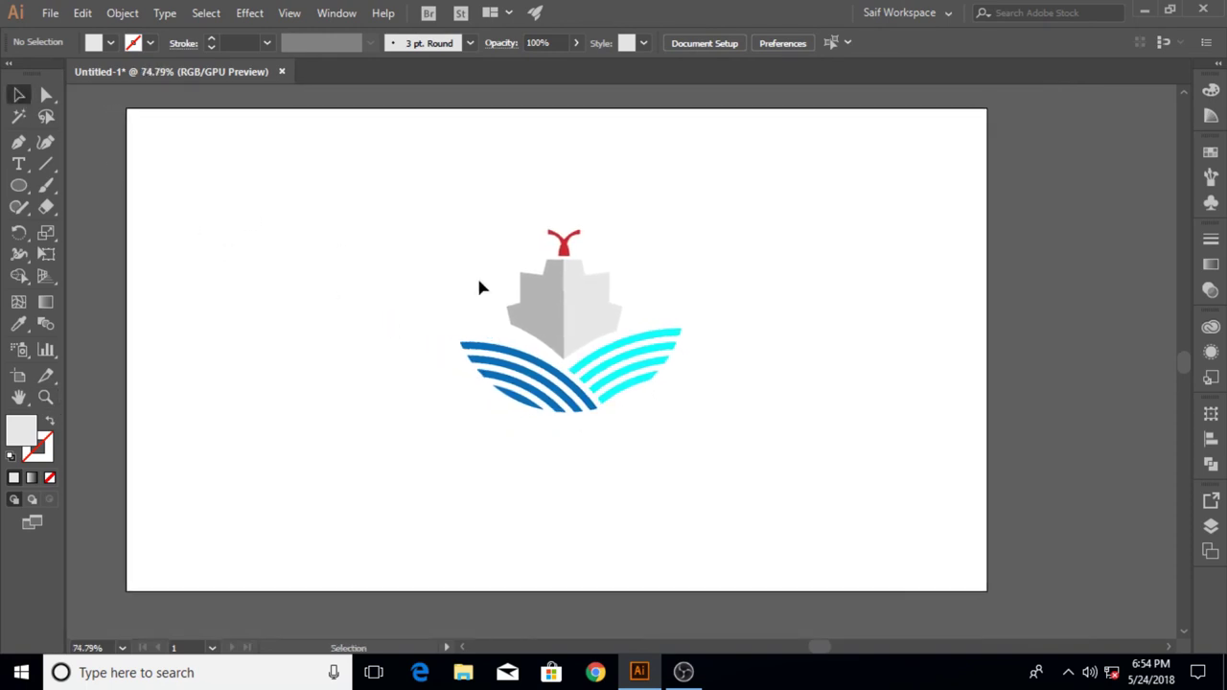
click(536, 315)
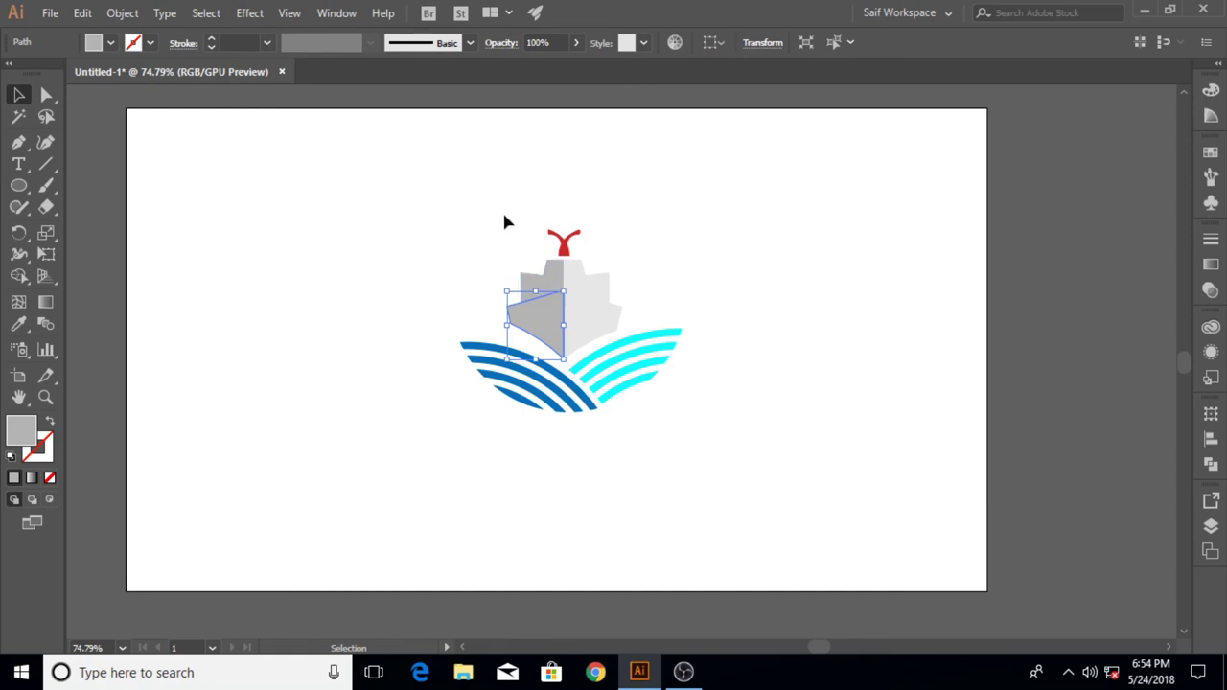
drag(503, 214, 606, 286)
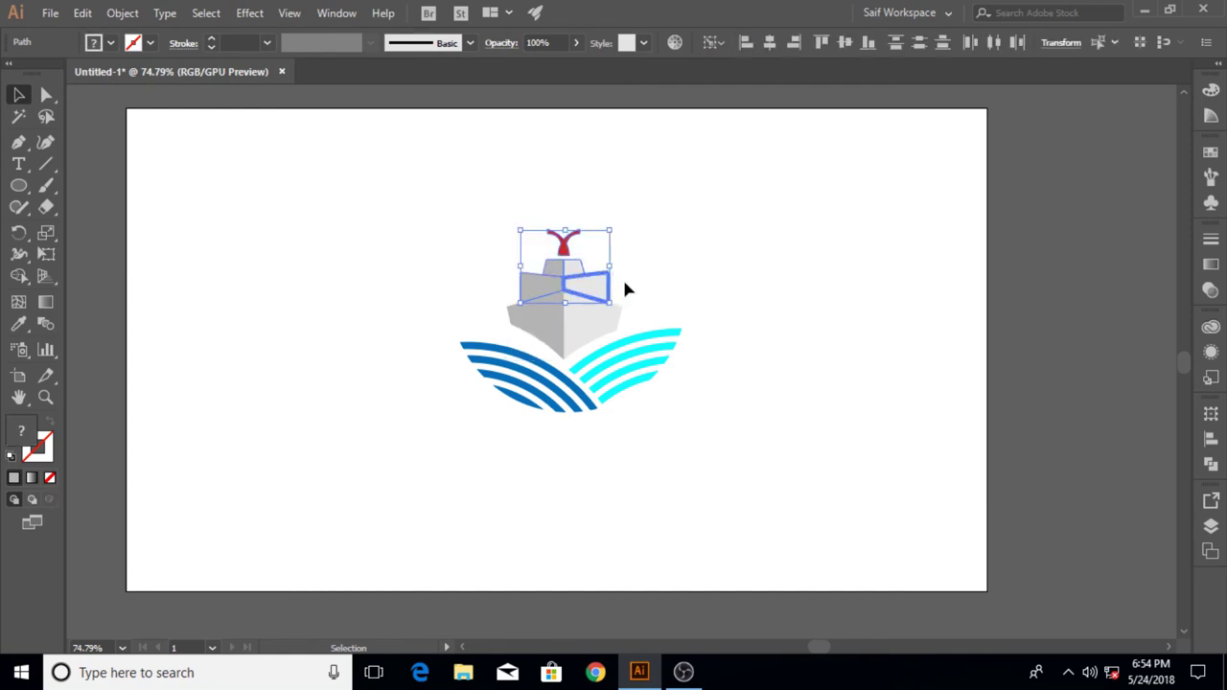
key(Up)
key(Up)
key(Up)
key(Up)
key(Up)
key(Up)
key(Up)
key(Up)
key(Up)
click(528, 221)
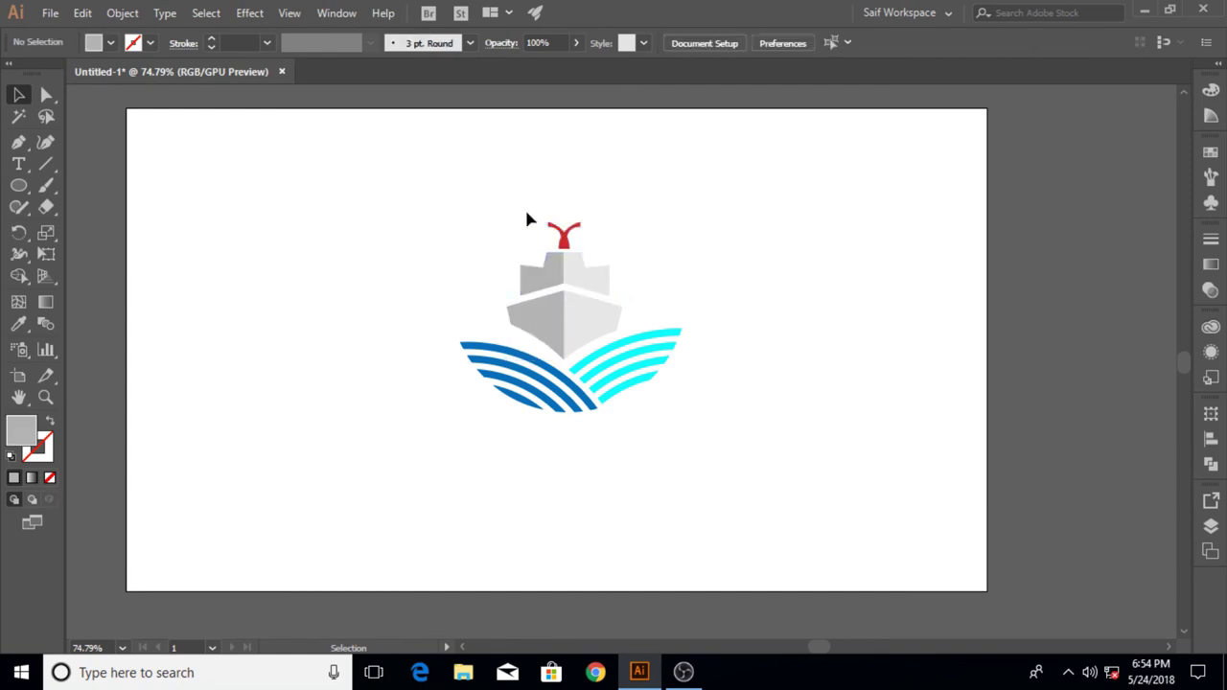
drag(538, 215, 585, 263)
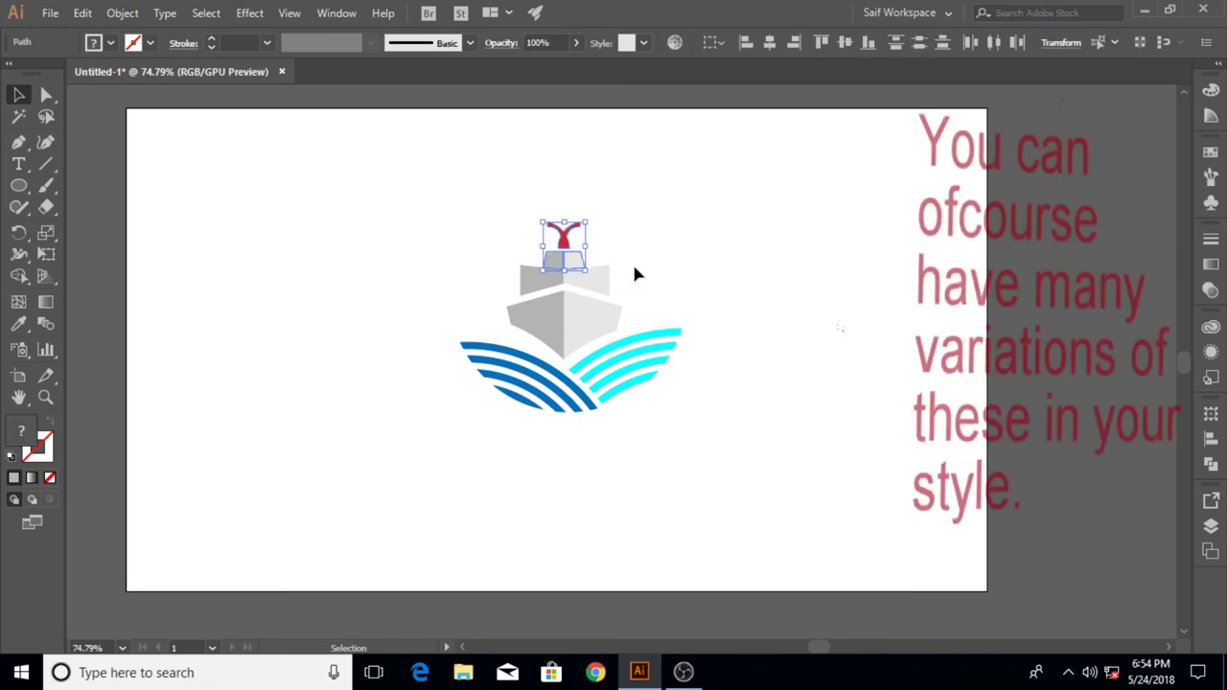
click(649, 268)
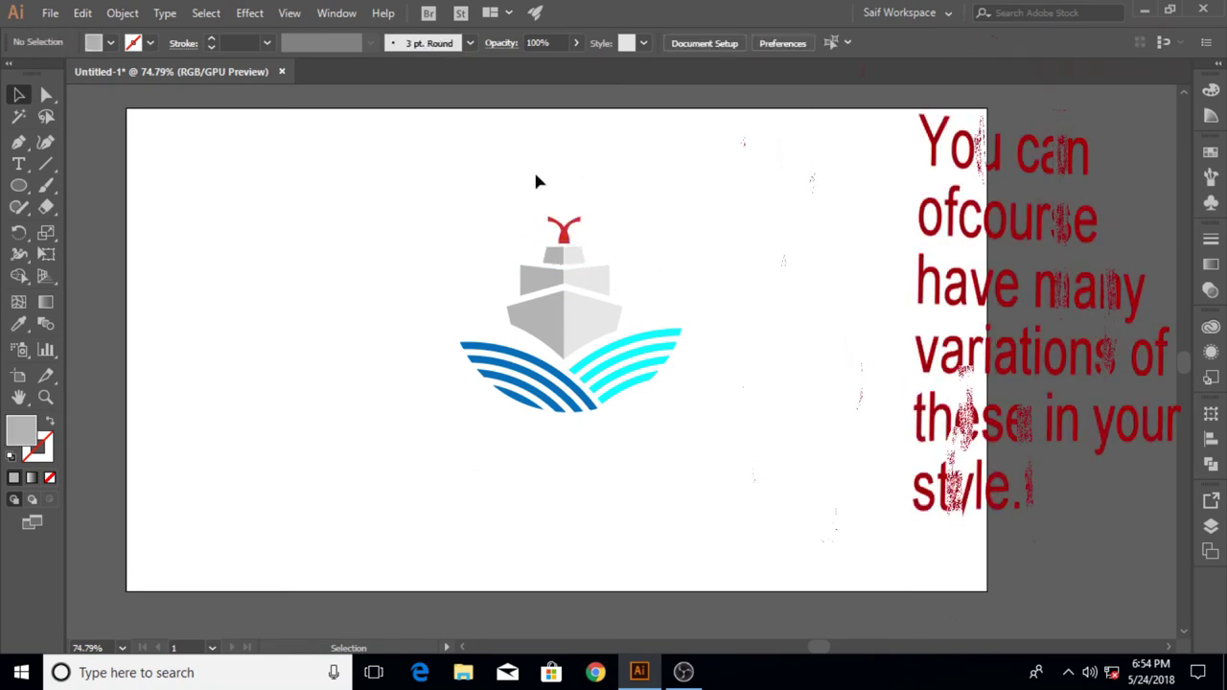